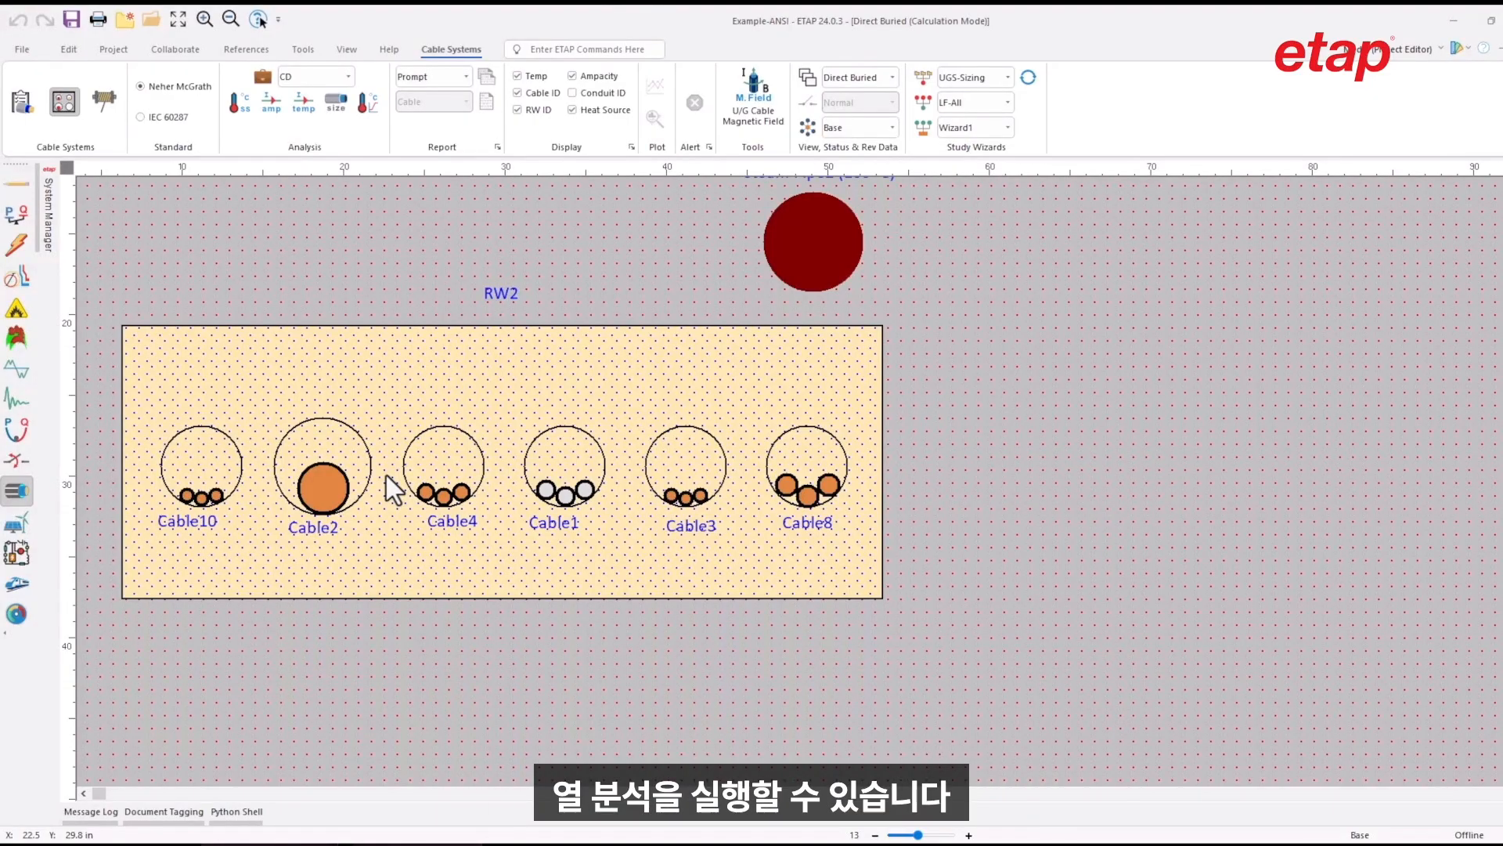
Open the Duct Bank presentation and put it into edit mode.
left_click(848, 76)
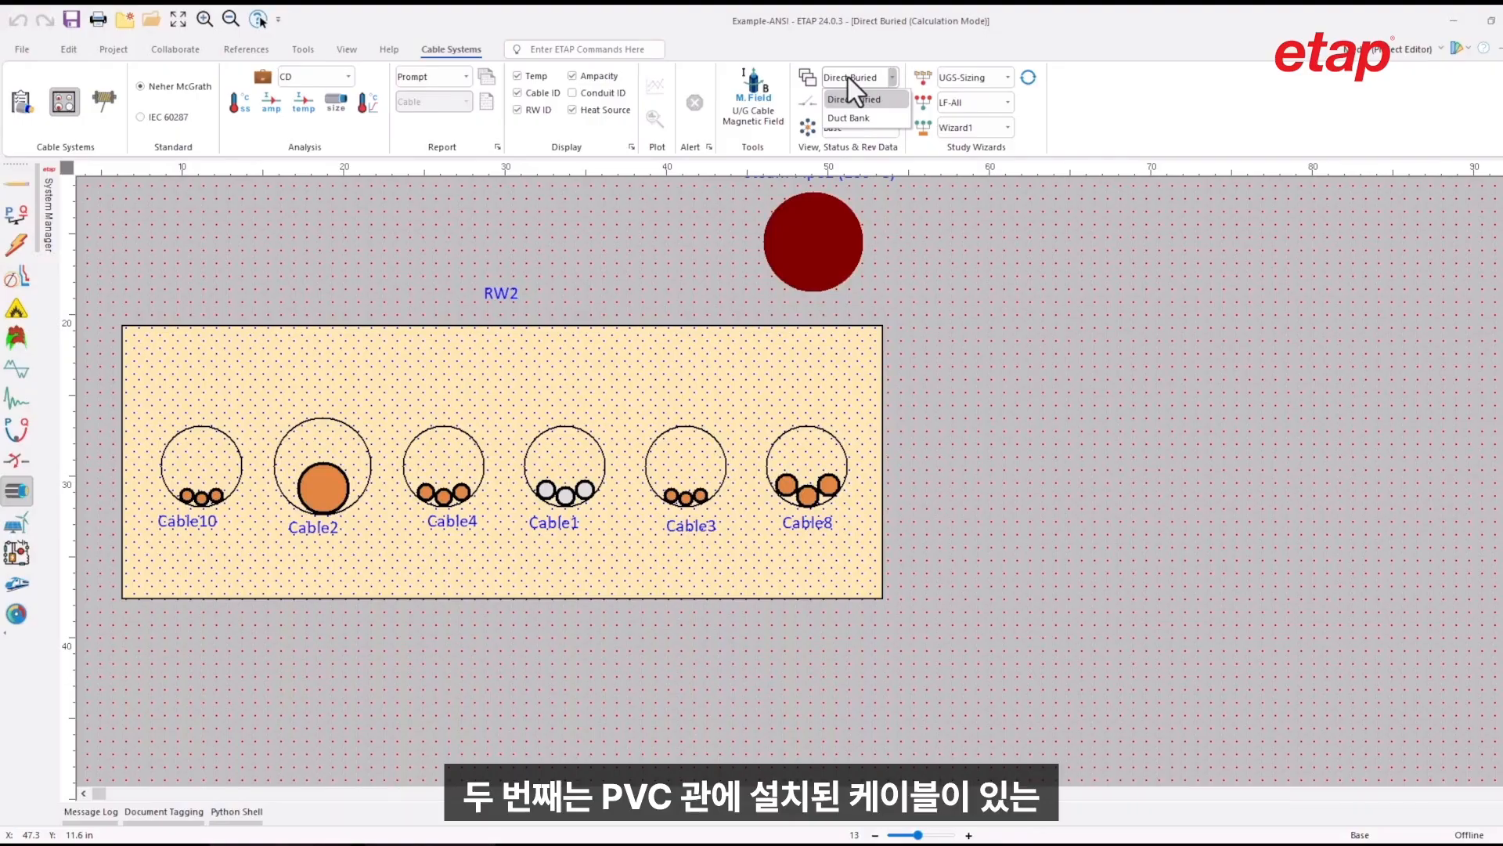
left_click(847, 112)
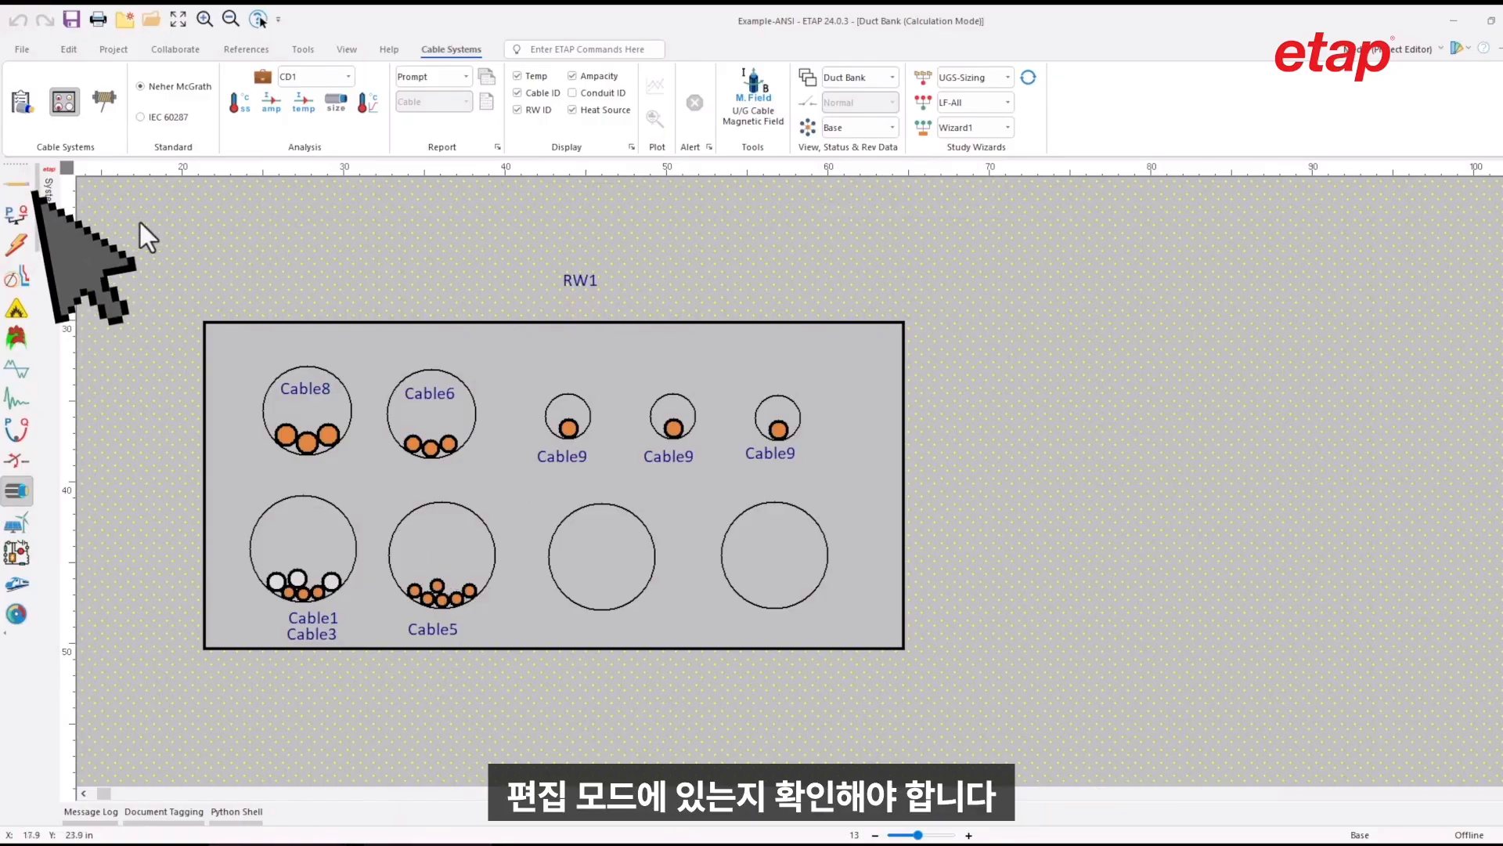
left_click(23, 186)
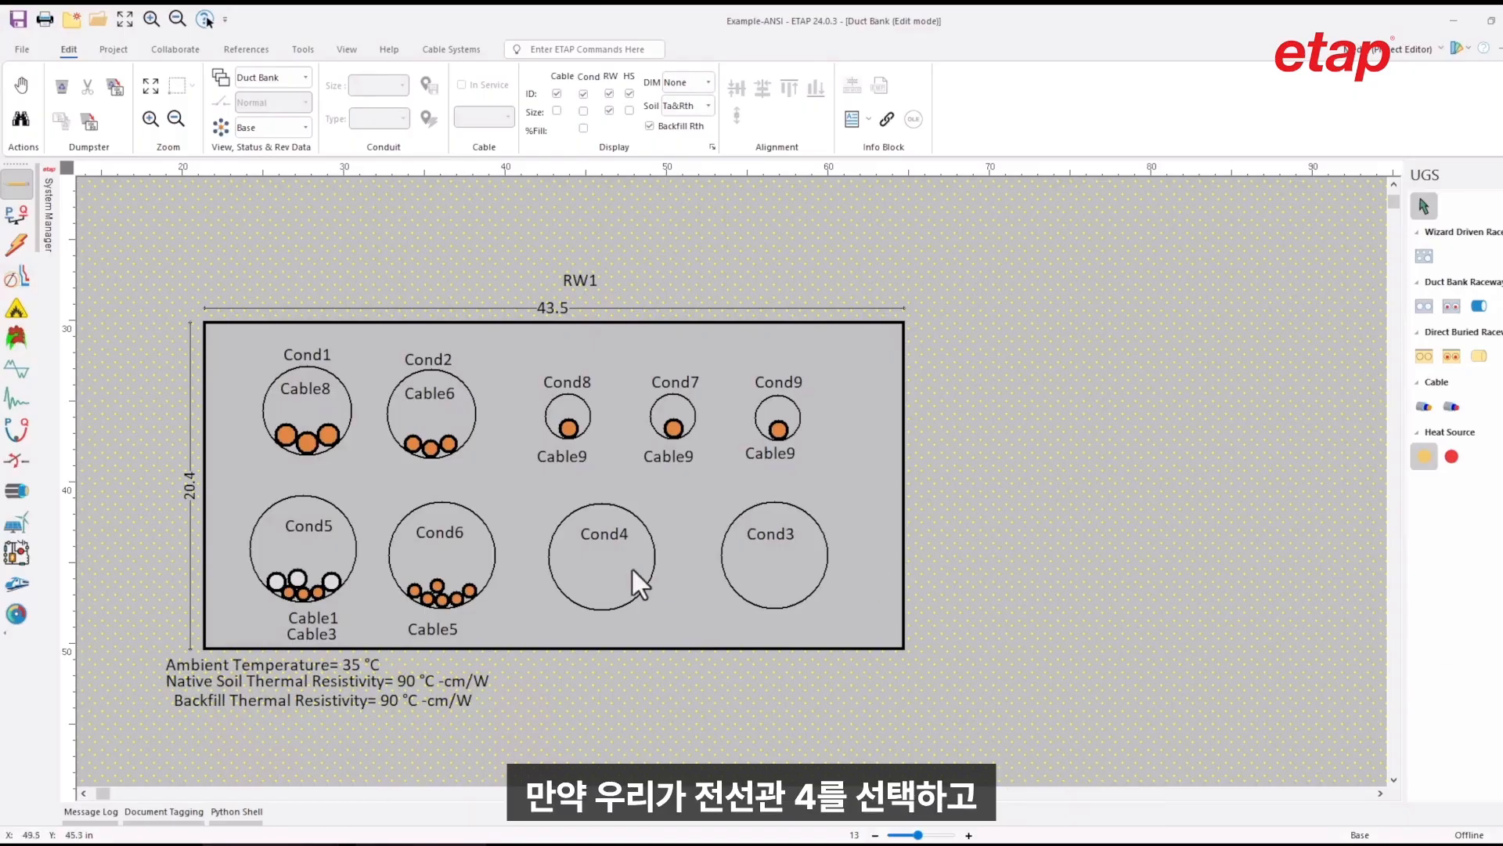
Move empty conduit Cond4 up and to the right within raceway RW1, to about X 27.6, Y 13.5 in.
left_click_drag(561, 558, 611, 537)
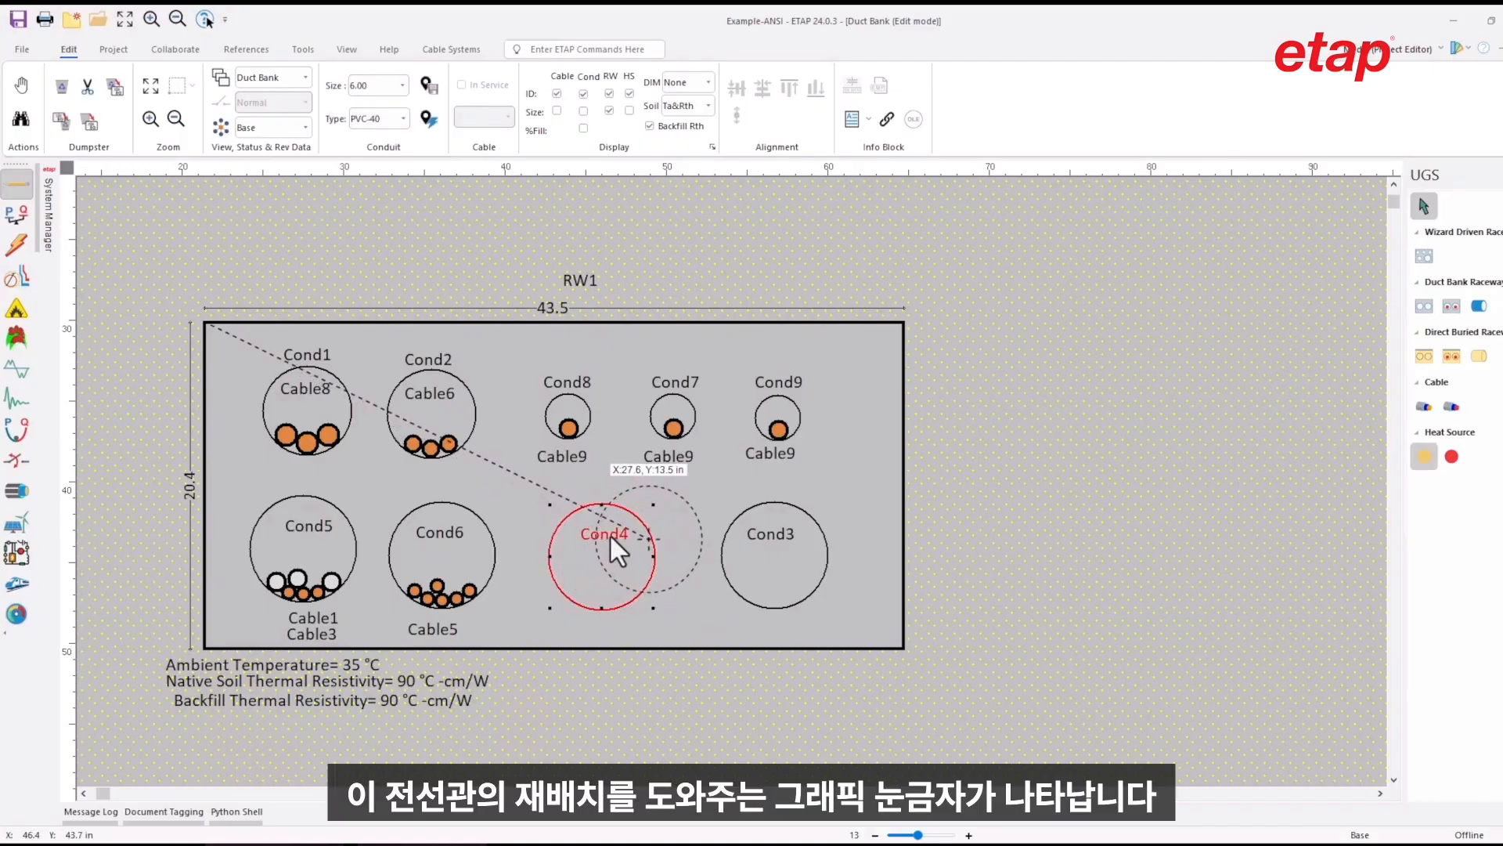
left_click_drag(610, 534, 610, 534)
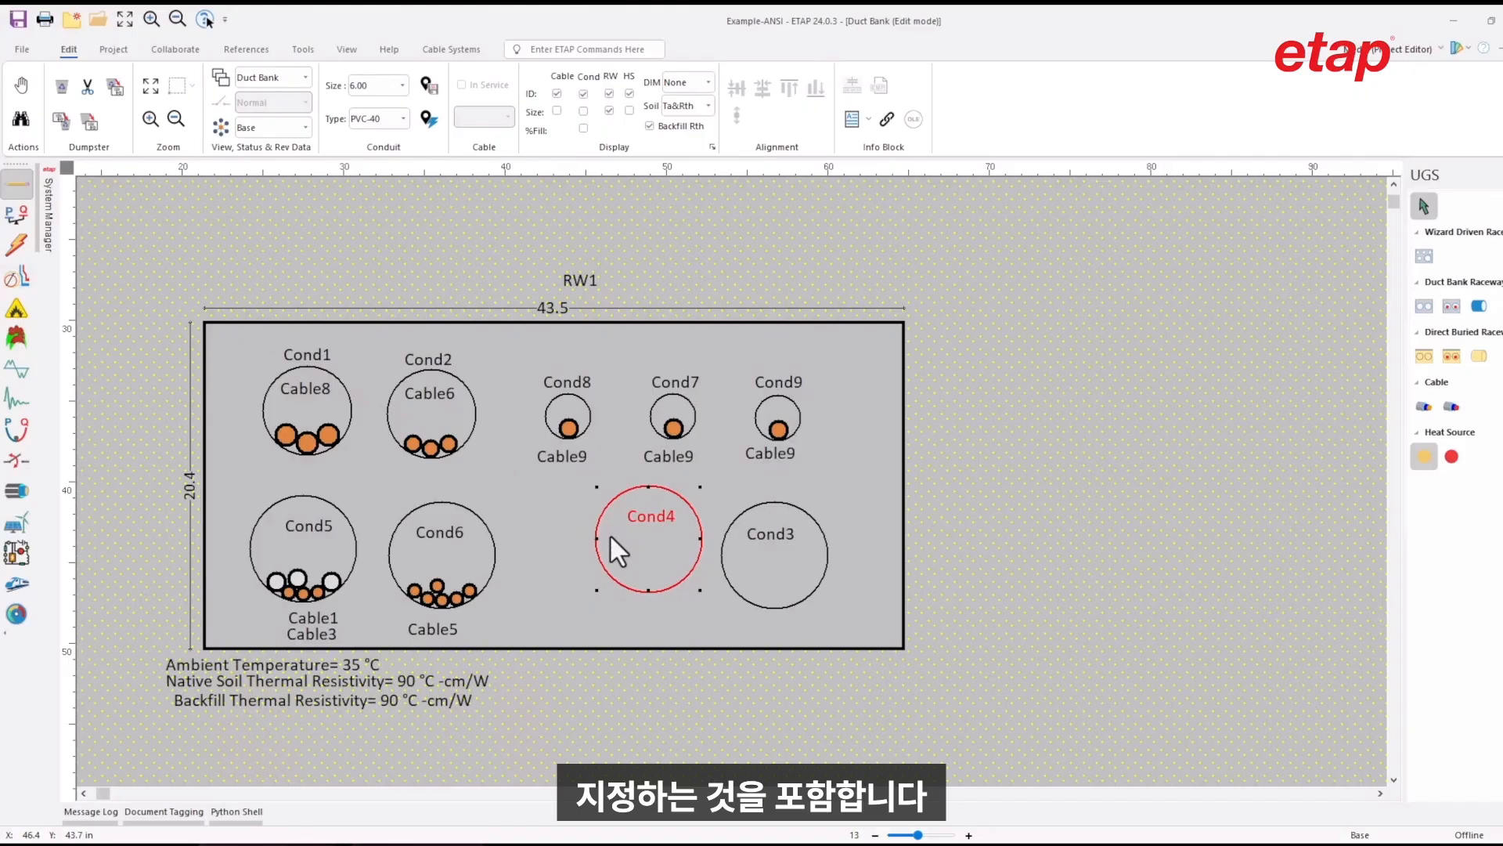
Set conduit Cond4's location to a horizontal distance of 24.7 in and a vertical distance of 14.6 in.
double_click(641, 543)
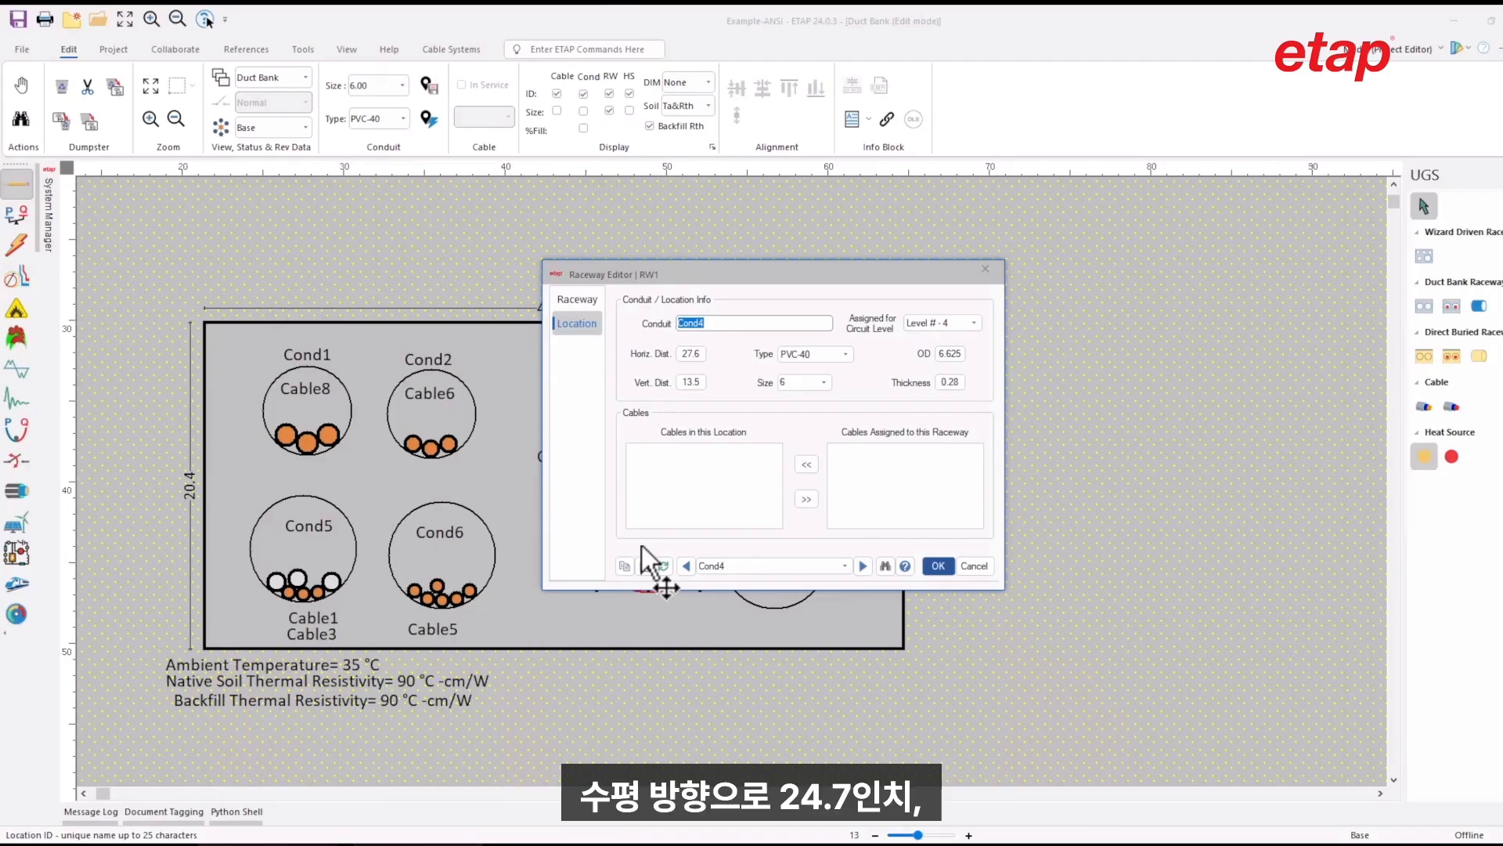
left_click(695, 355)
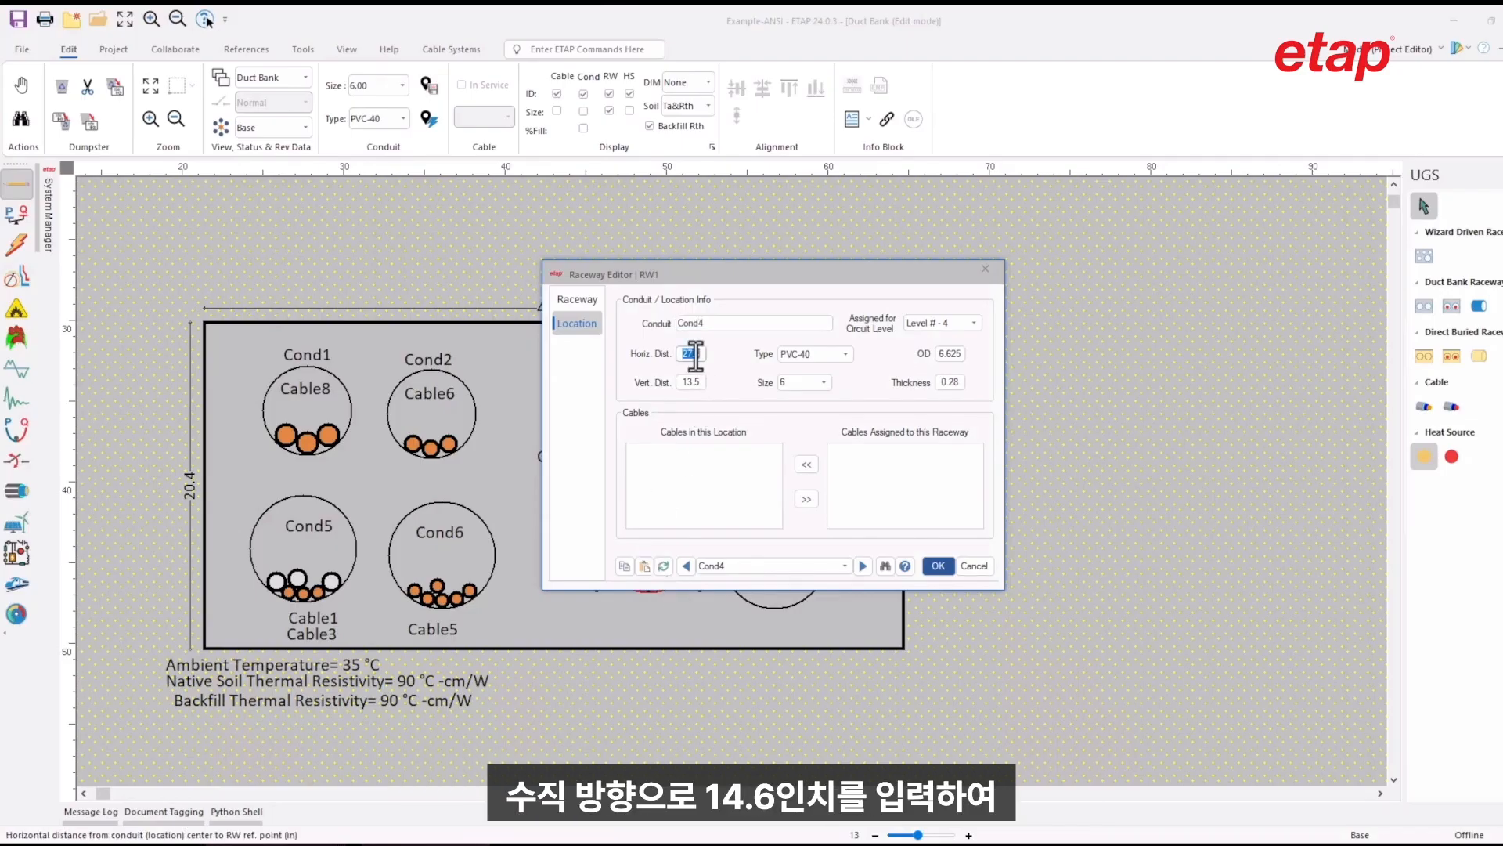
type("24.7")
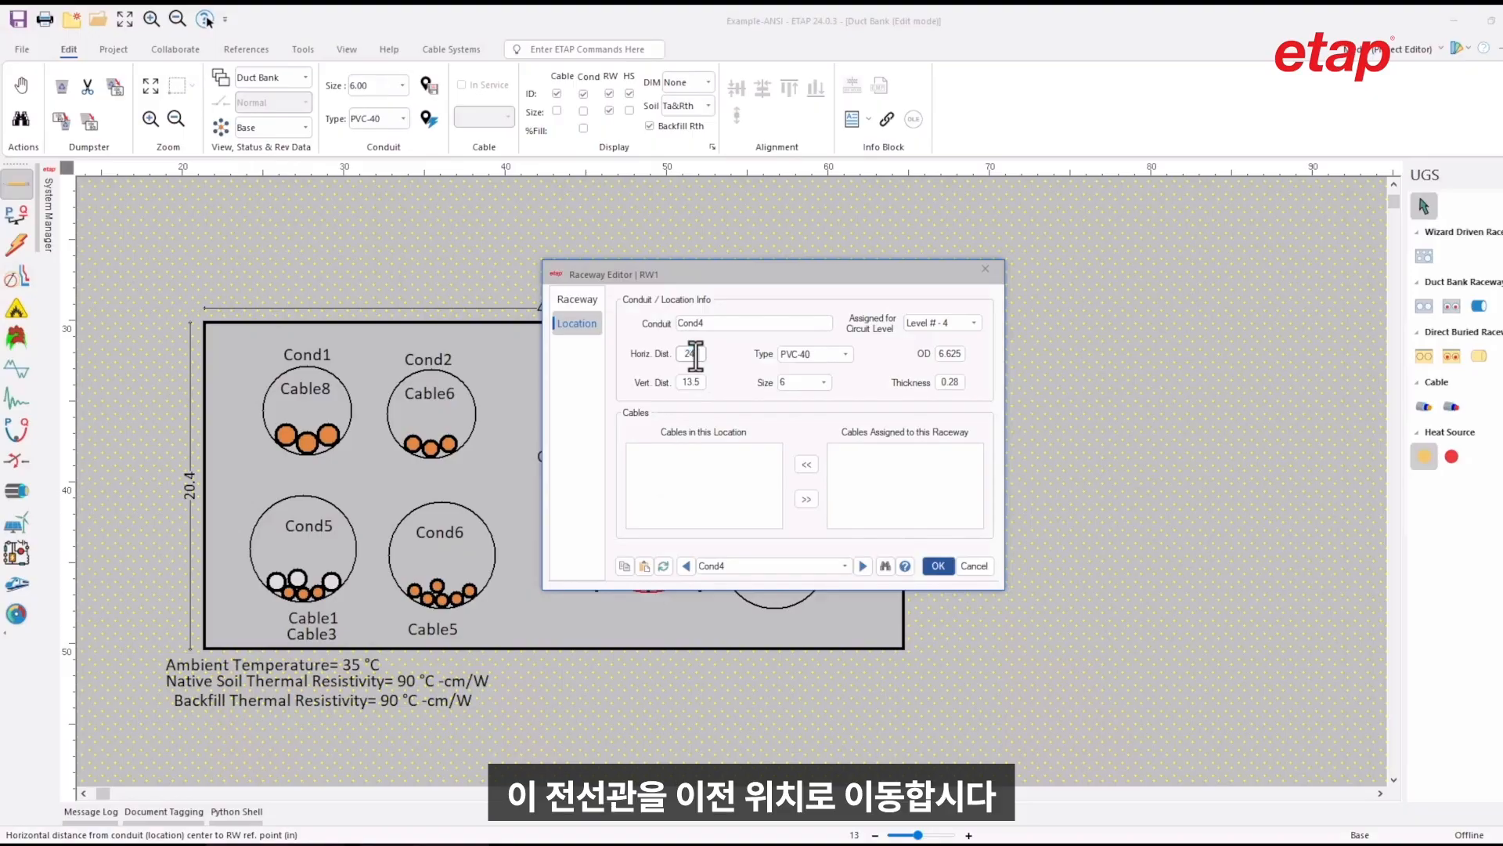
double_click(699, 386)
type("14.6")
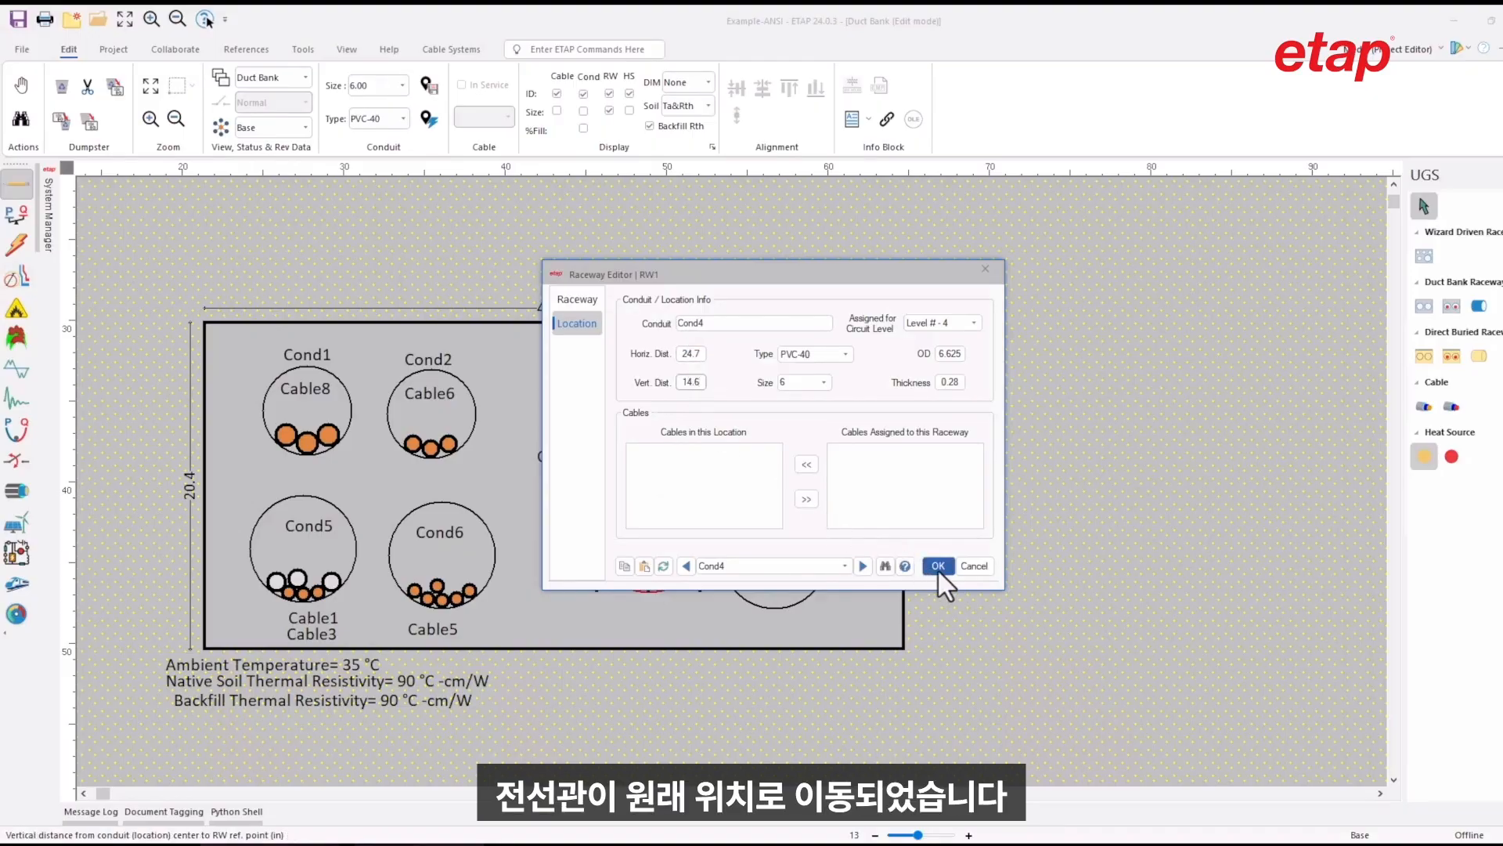
left_click(938, 564)
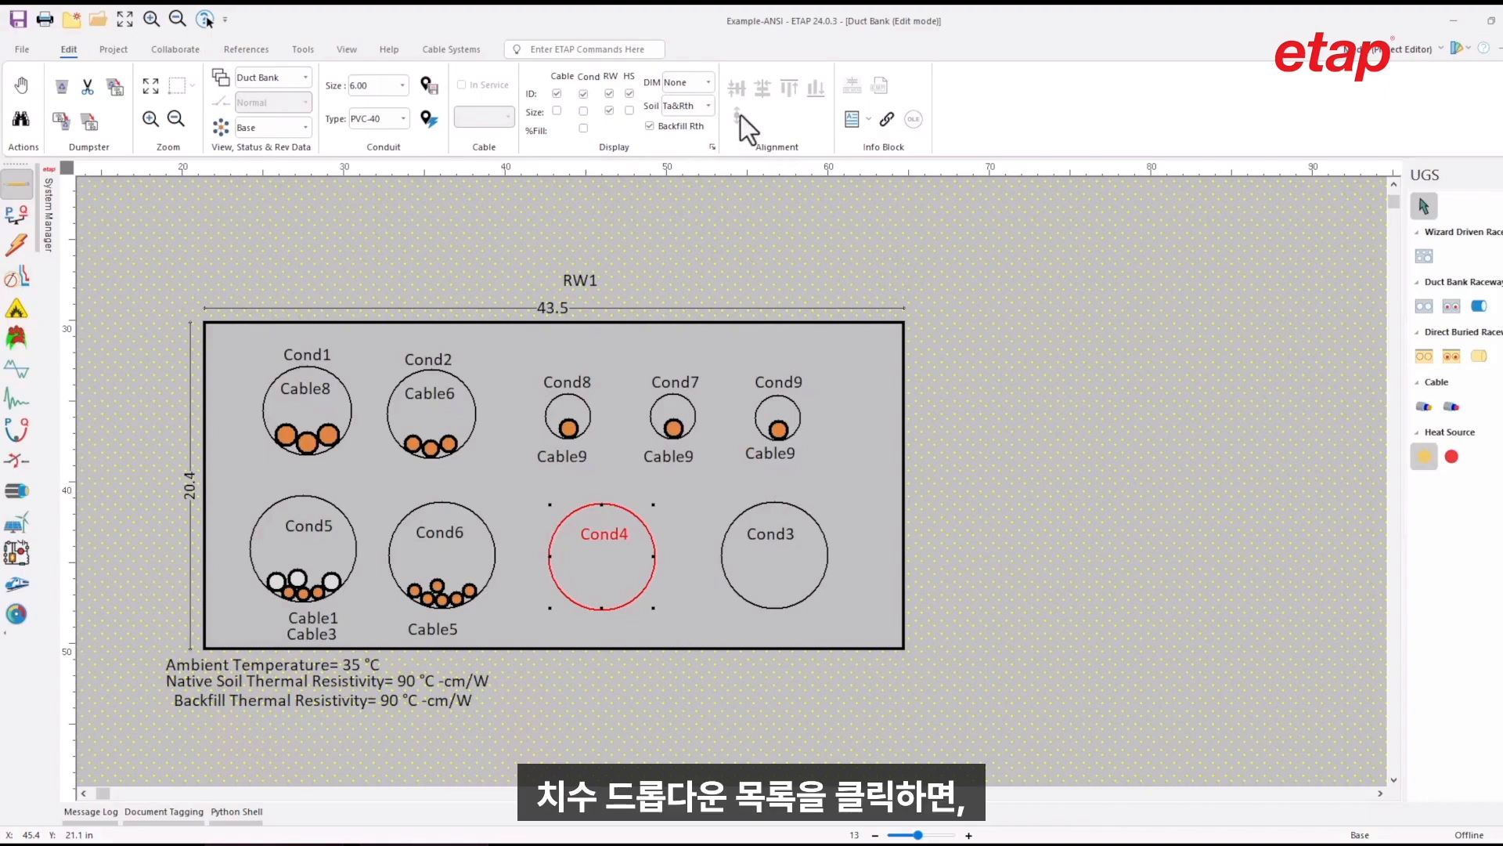
Try the center-to-center and edge-to-edge dimensions between the conduits, settling on the combined CC&EE display.
left_click(682, 84)
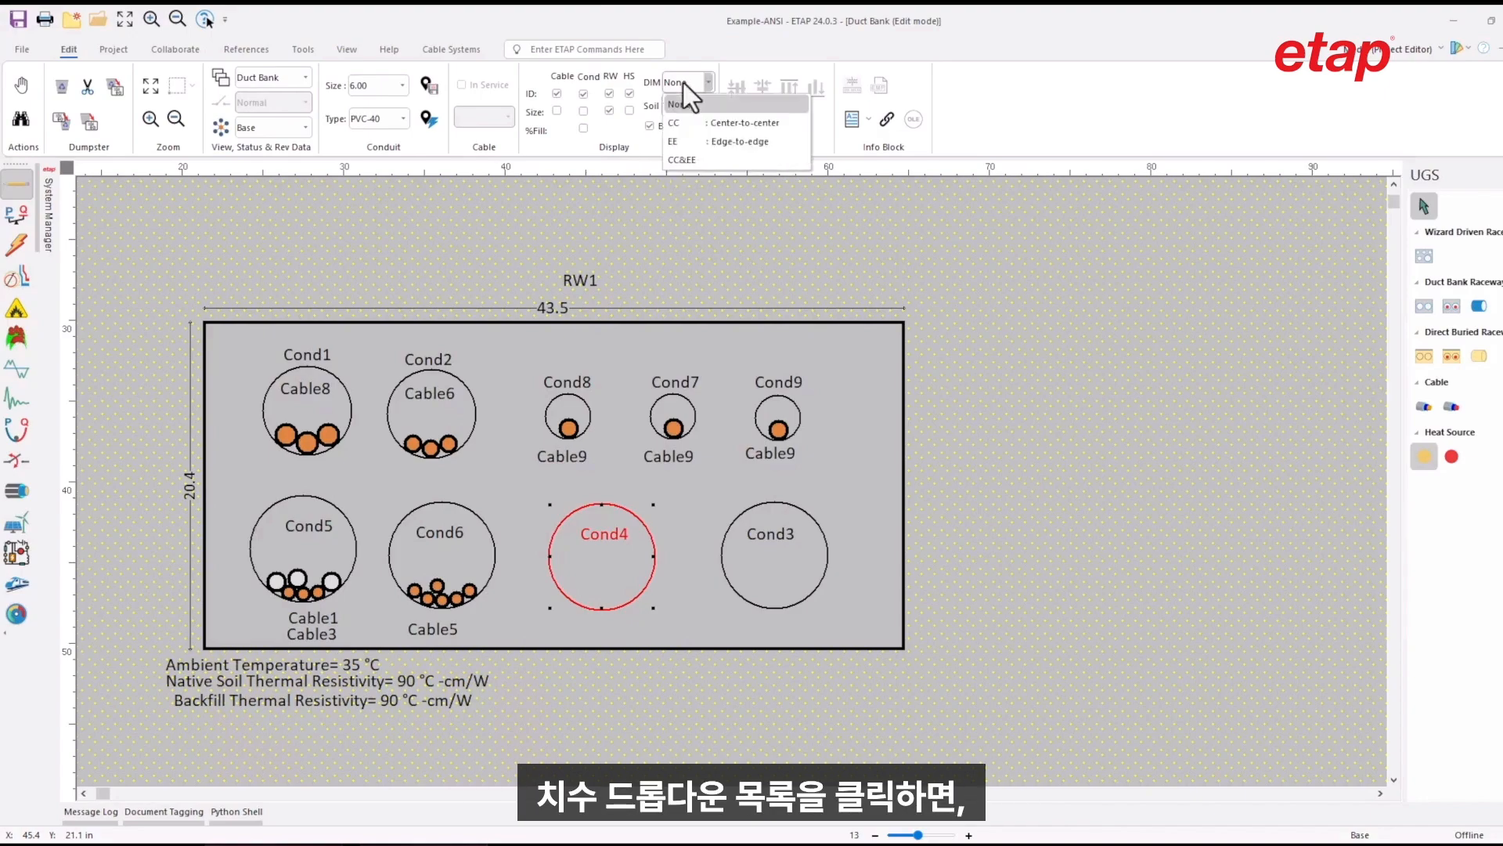
left_click(708, 128)
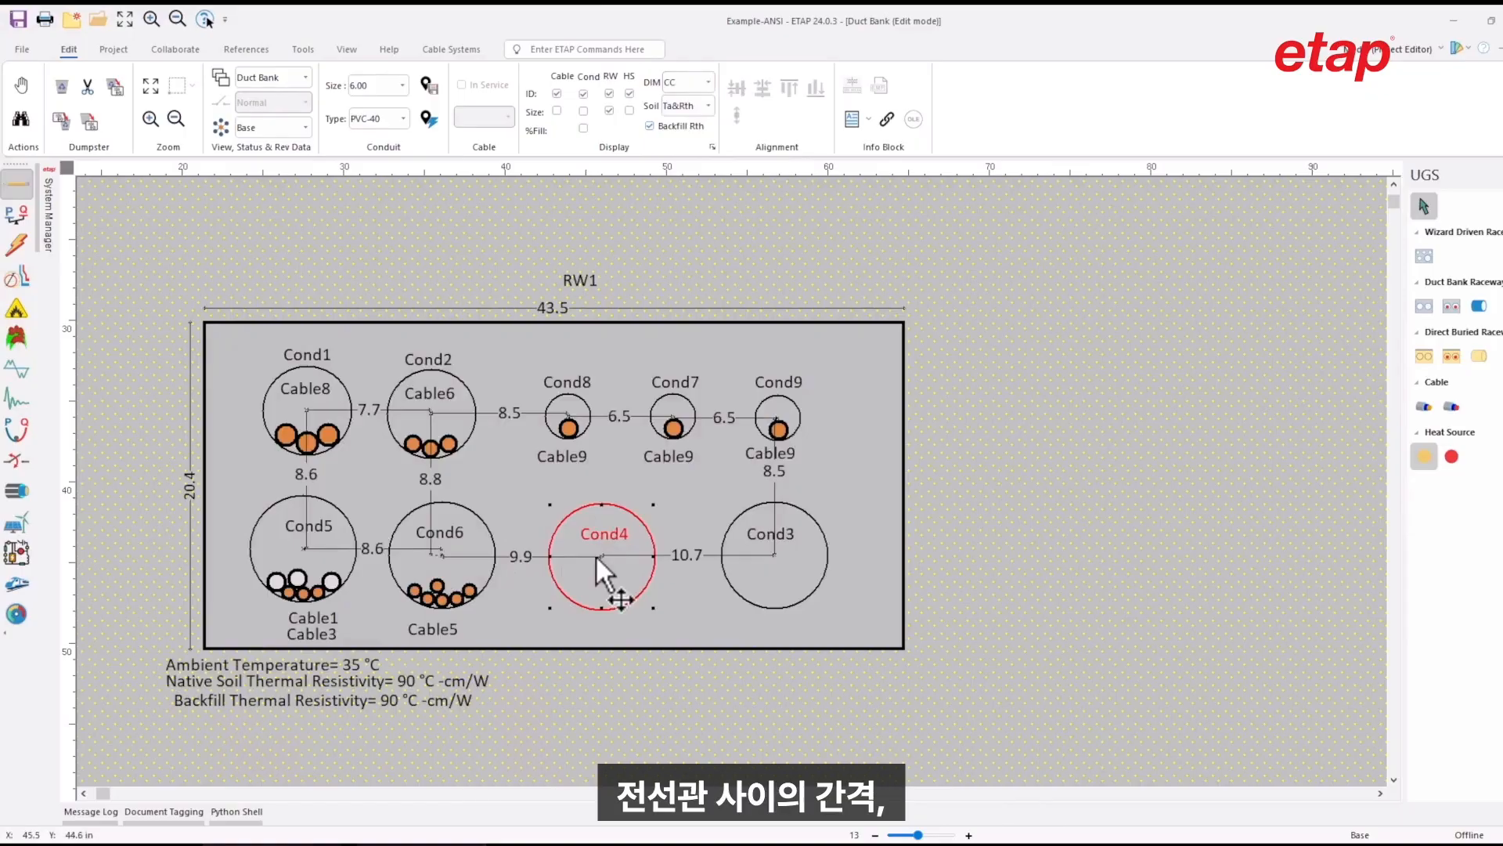
left_click(682, 86)
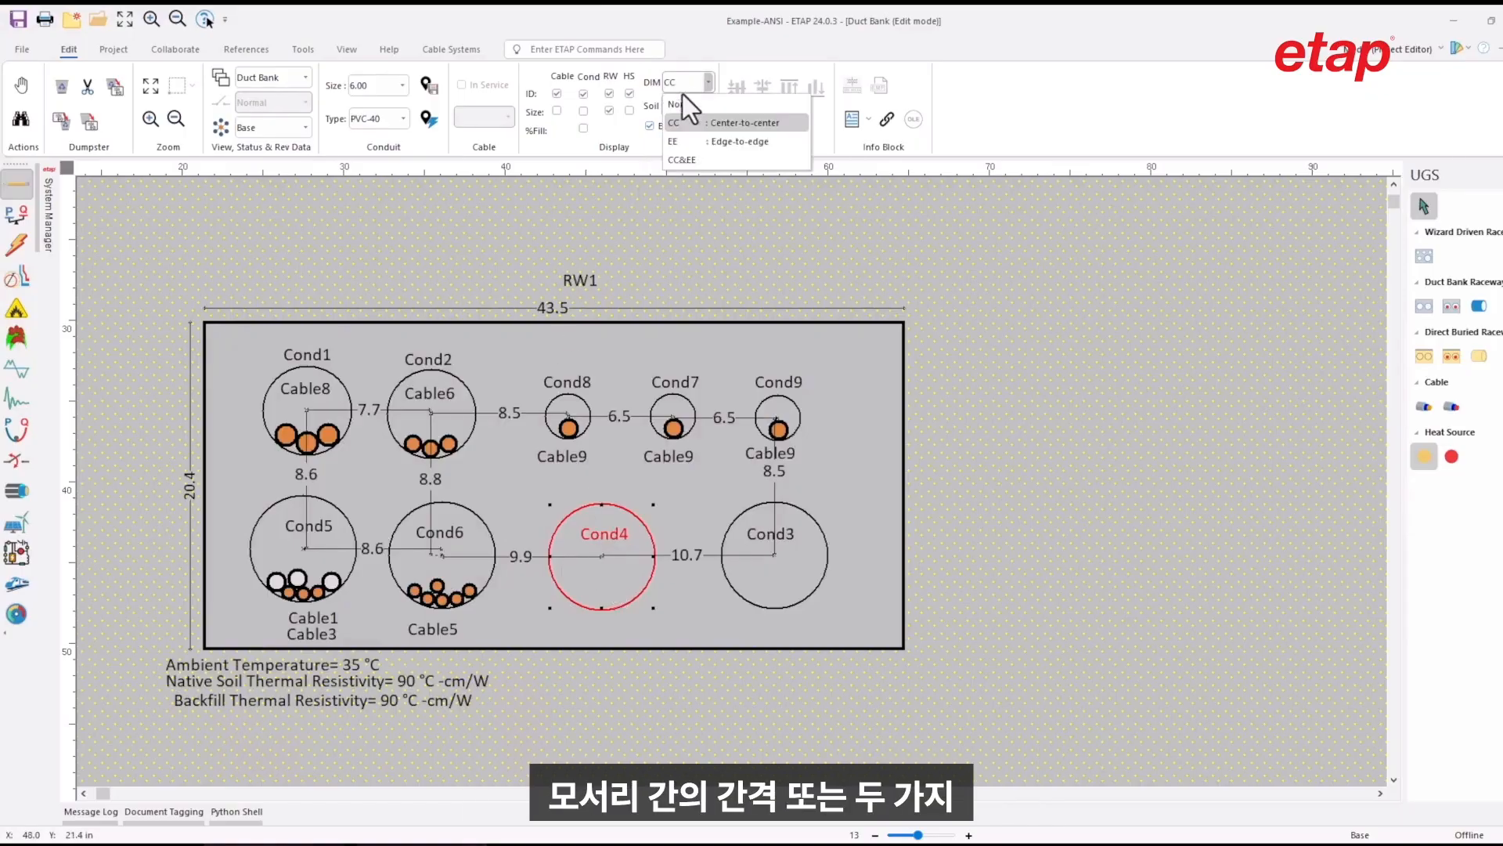
left_click(683, 138)
left_click(683, 89)
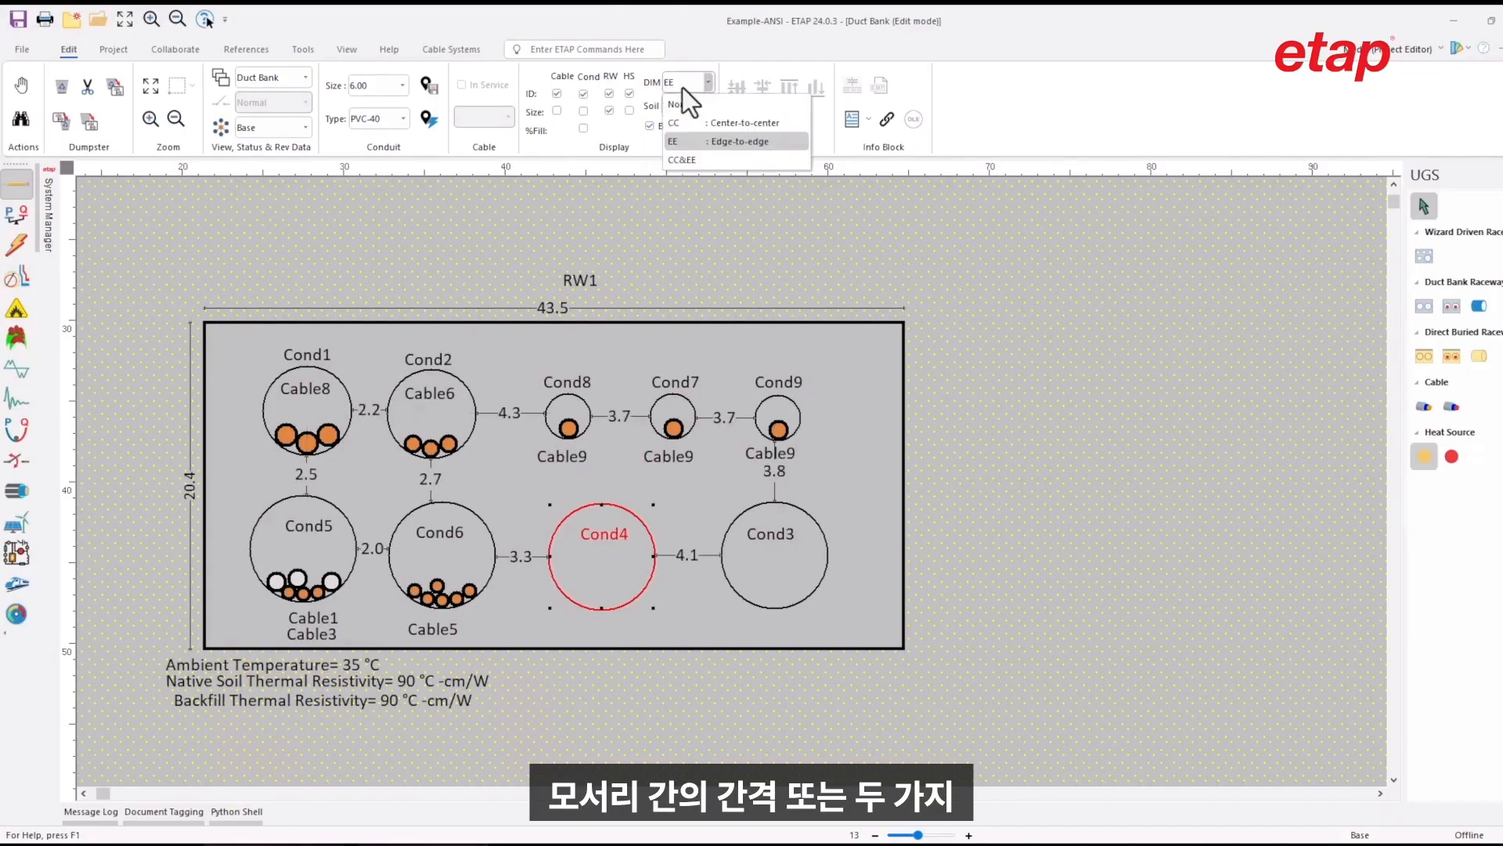
left_click(683, 157)
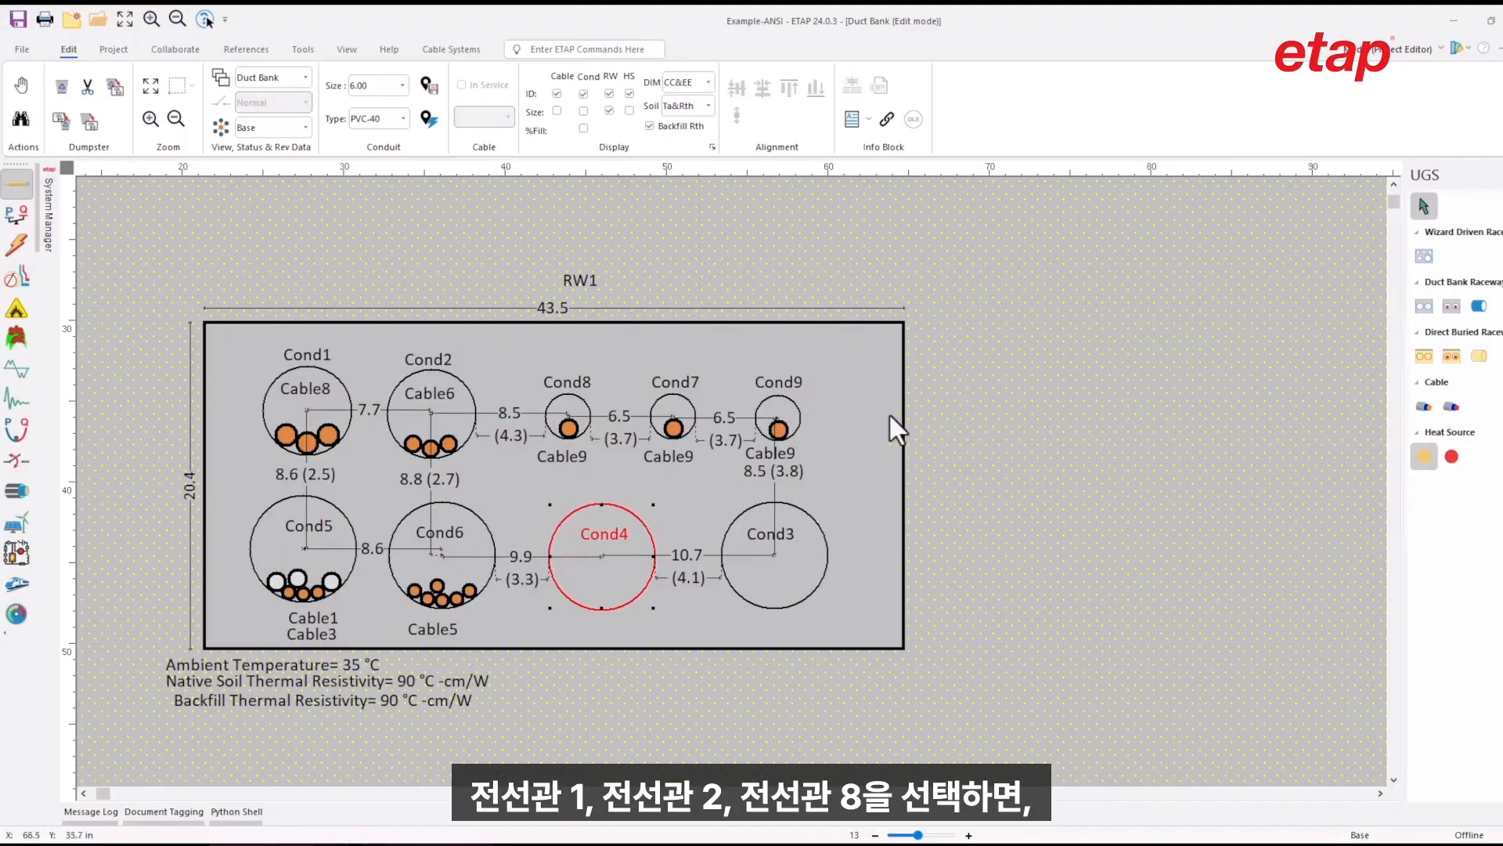
Align conduits Cond1, Cond2 and Cond8 horizontally by their centers, by their tops and finally by their bottom edges.
left_click(344, 383)
left_click(455, 375, "ctrl")
left_click(582, 397, "ctrl")
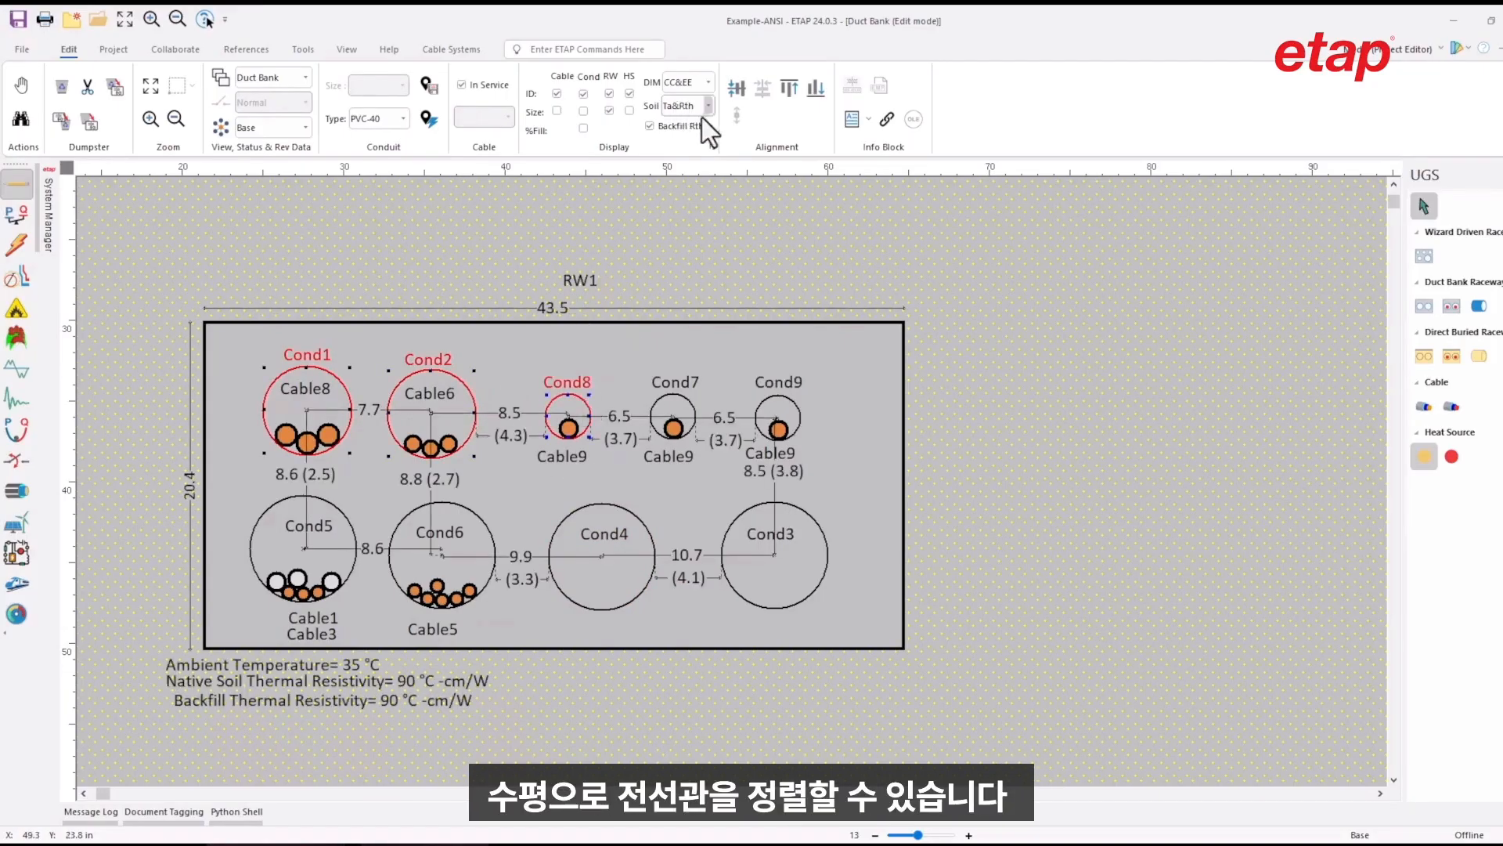
left_click(734, 96)
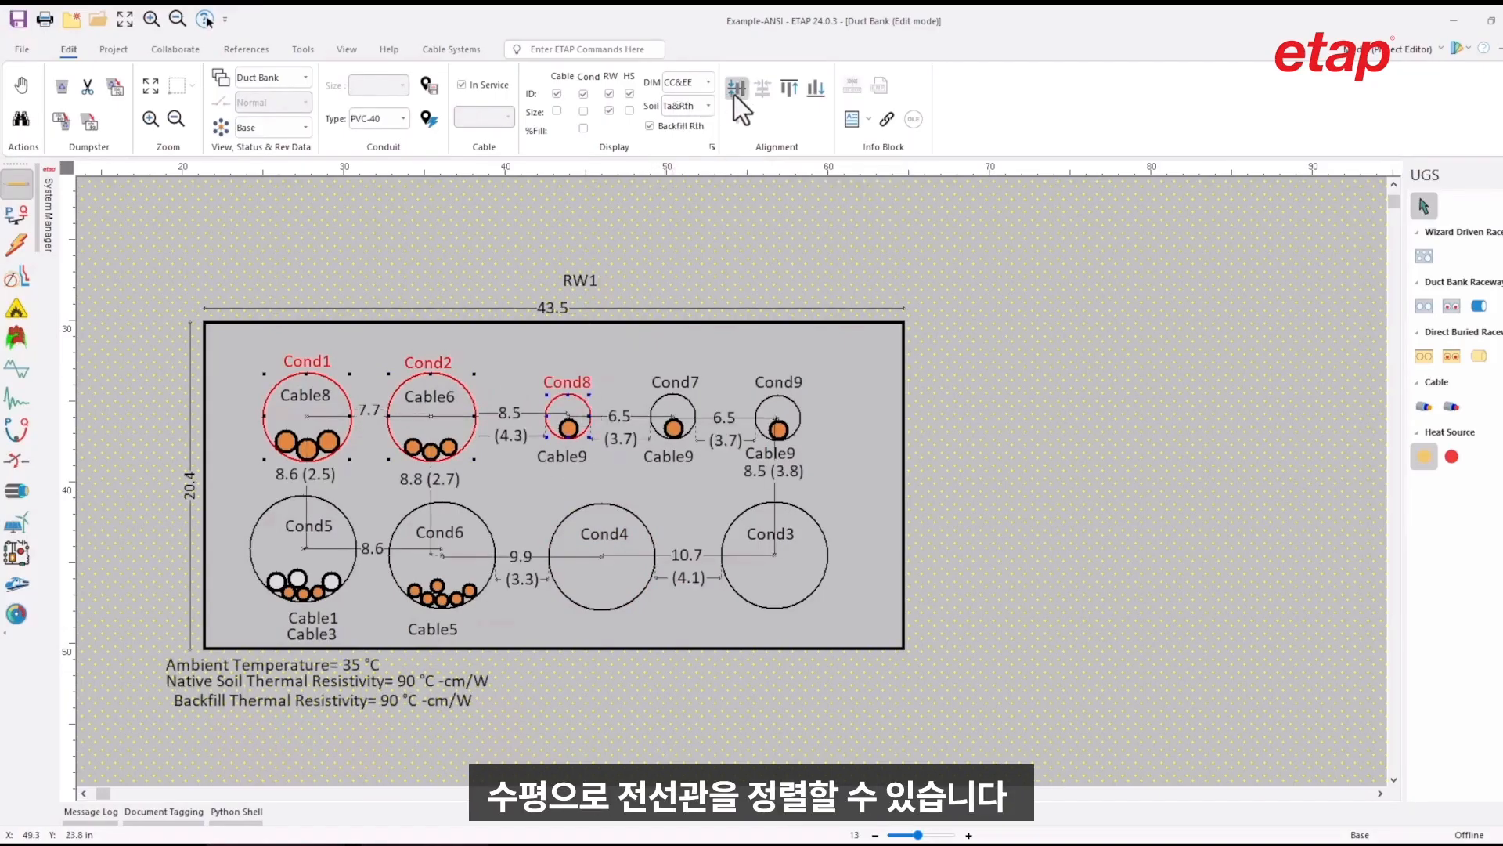
left_click(782, 99)
left_click(812, 87)
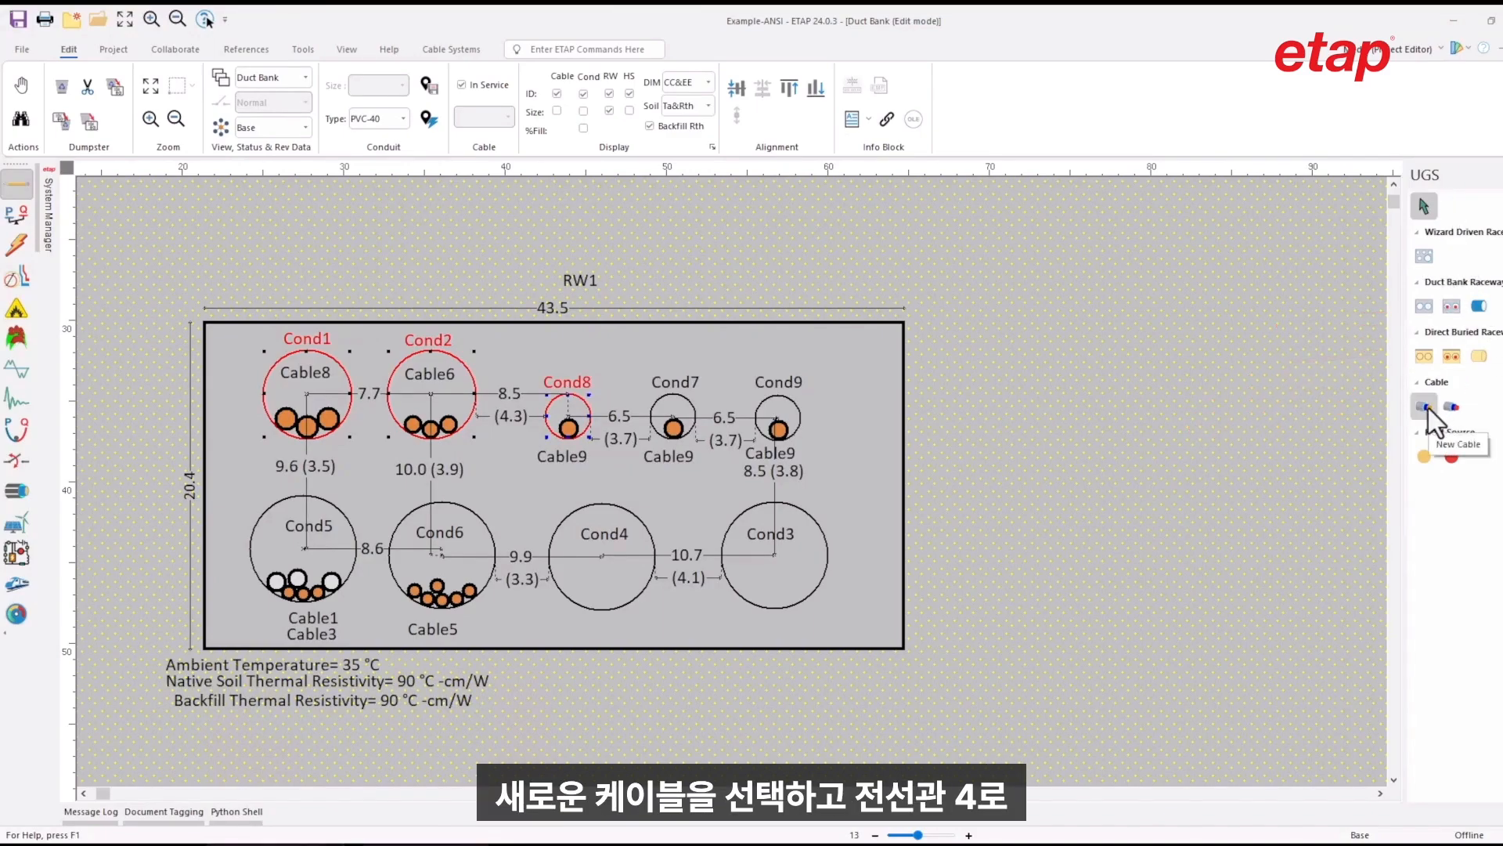
Add a new cable to conduit Cond4 and place existing Cable2 from the Sub3 Net one-line diagram in conduit Cond3.
left_click_drag(1429, 408, 613, 551)
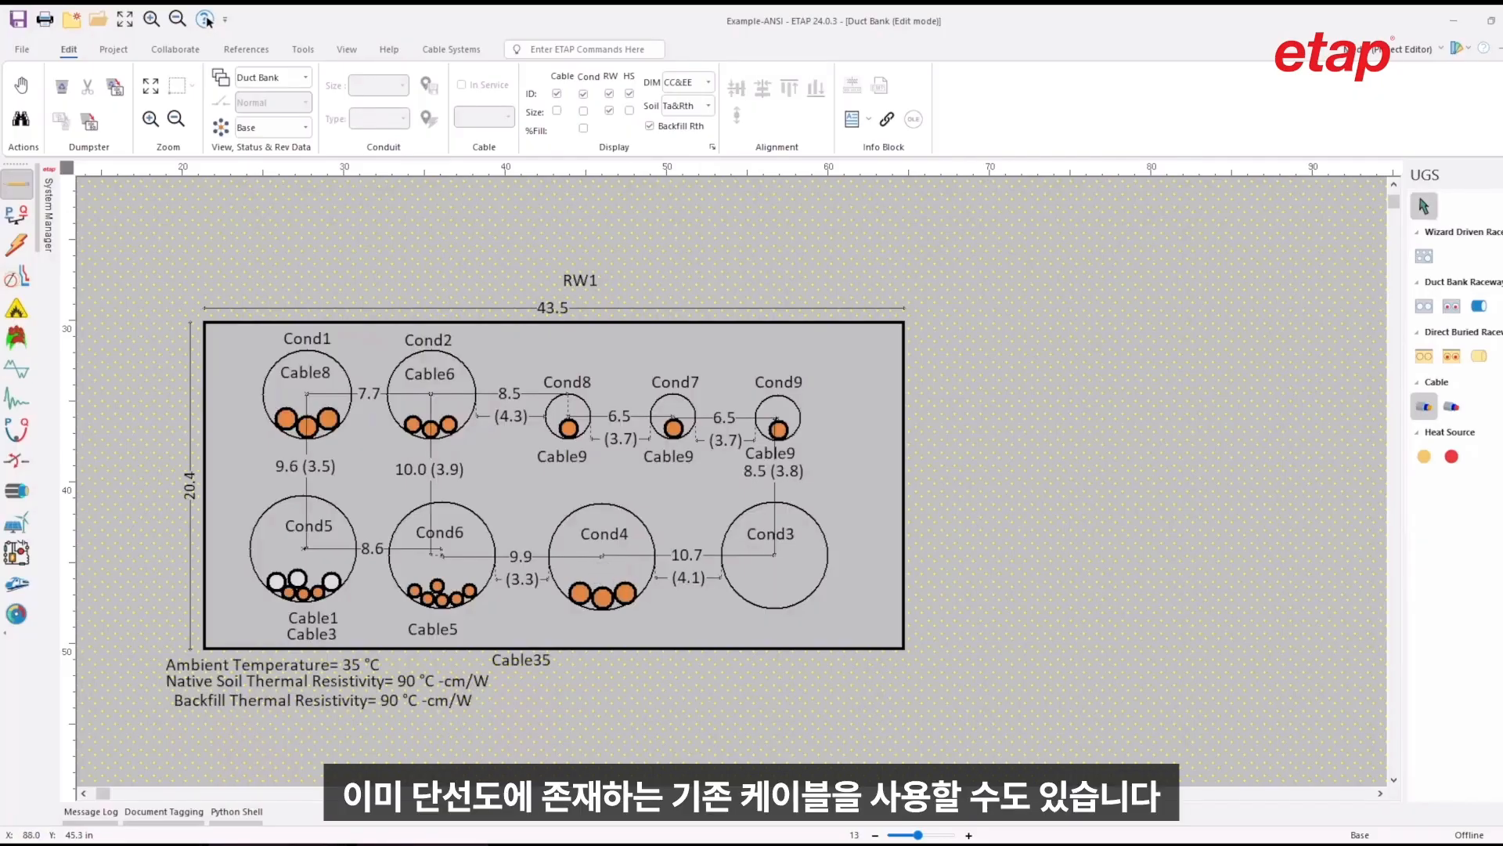
left_click(22, 217)
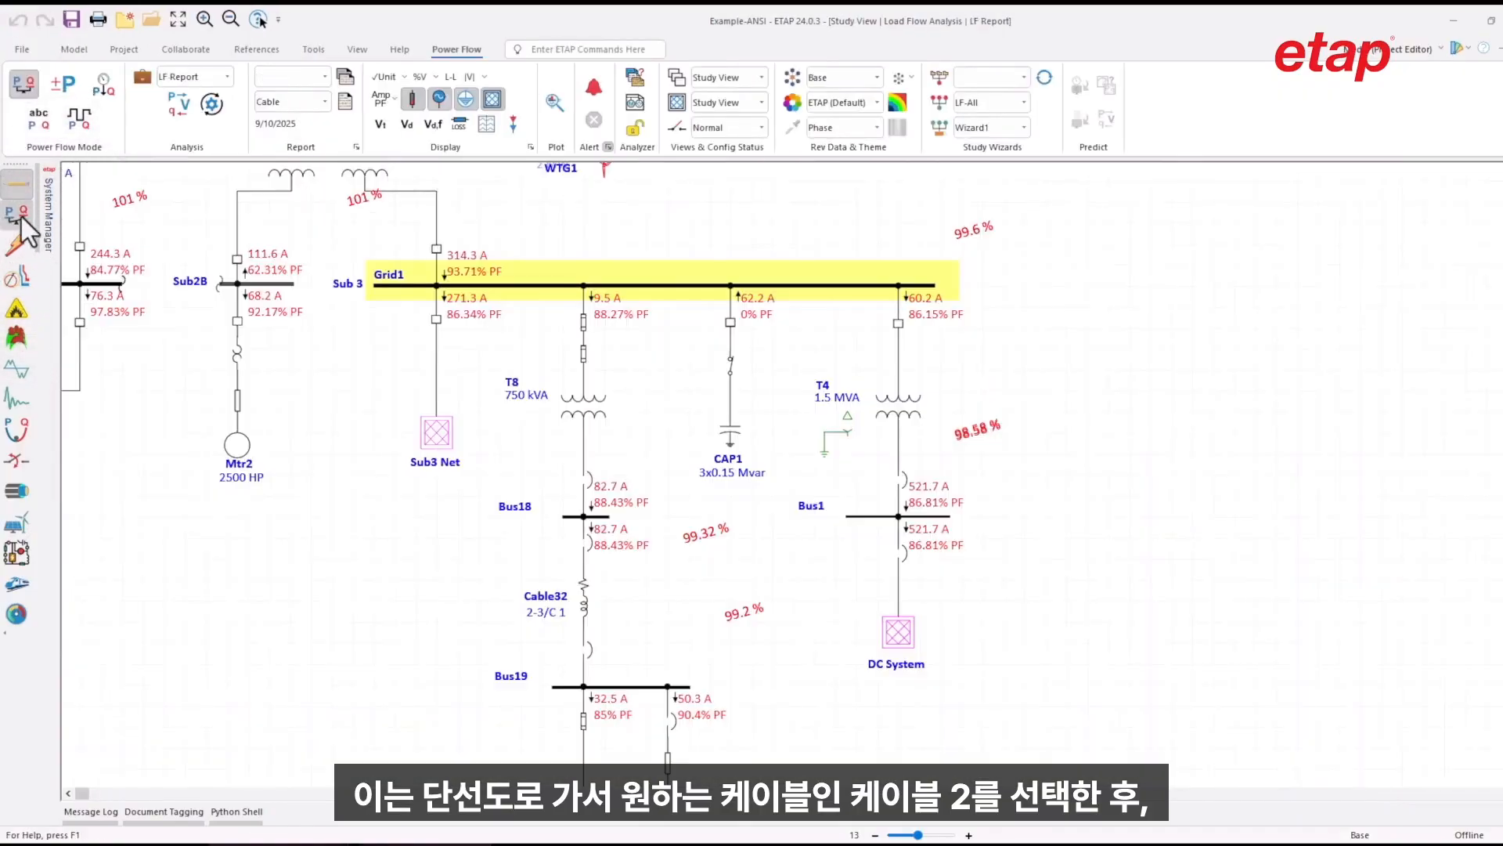
double_click(436, 441)
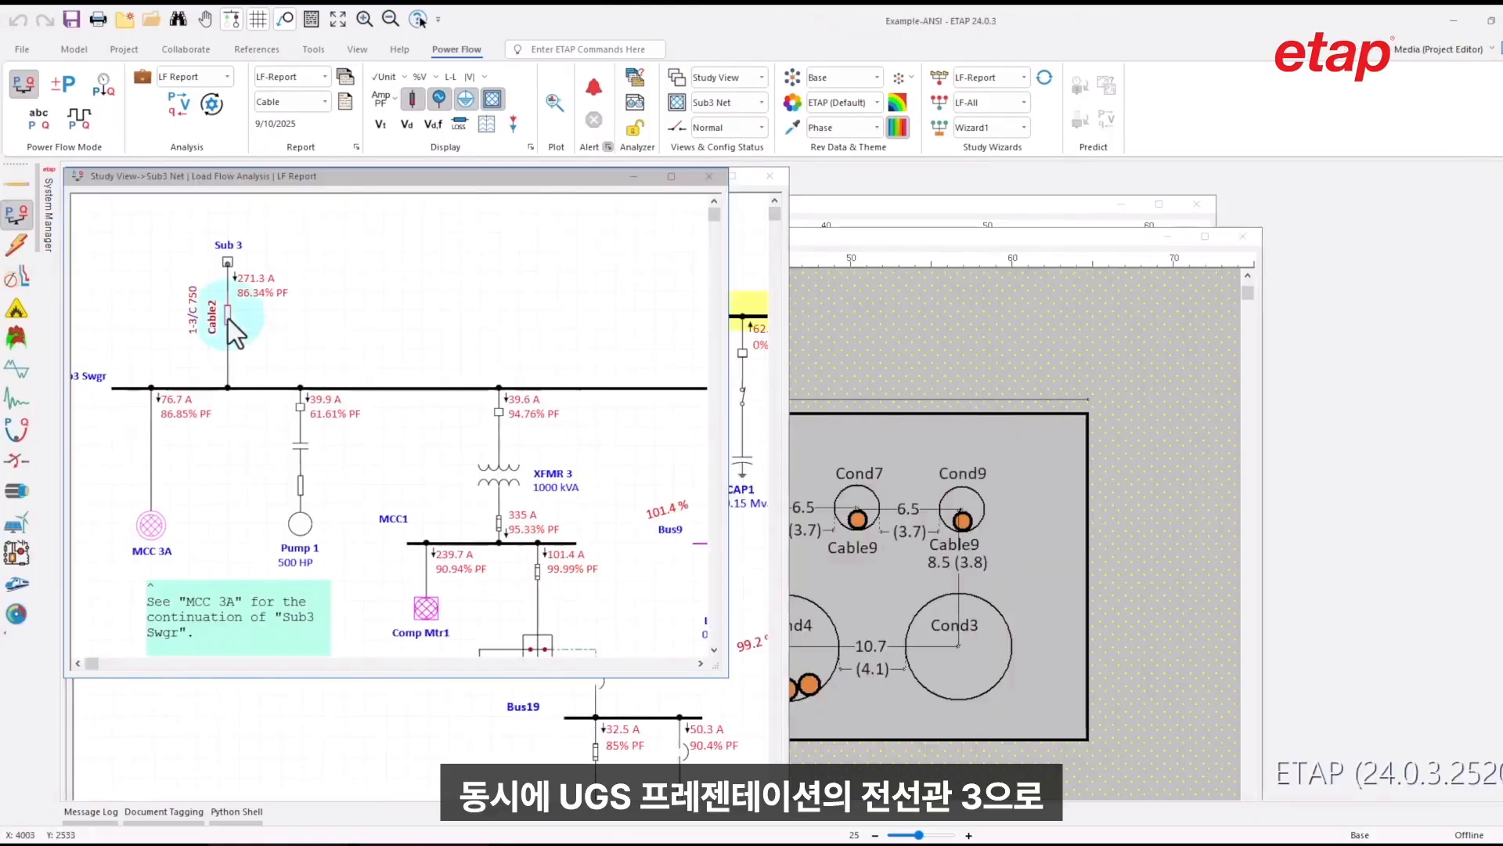
left_click_drag(229, 317, 957, 639)
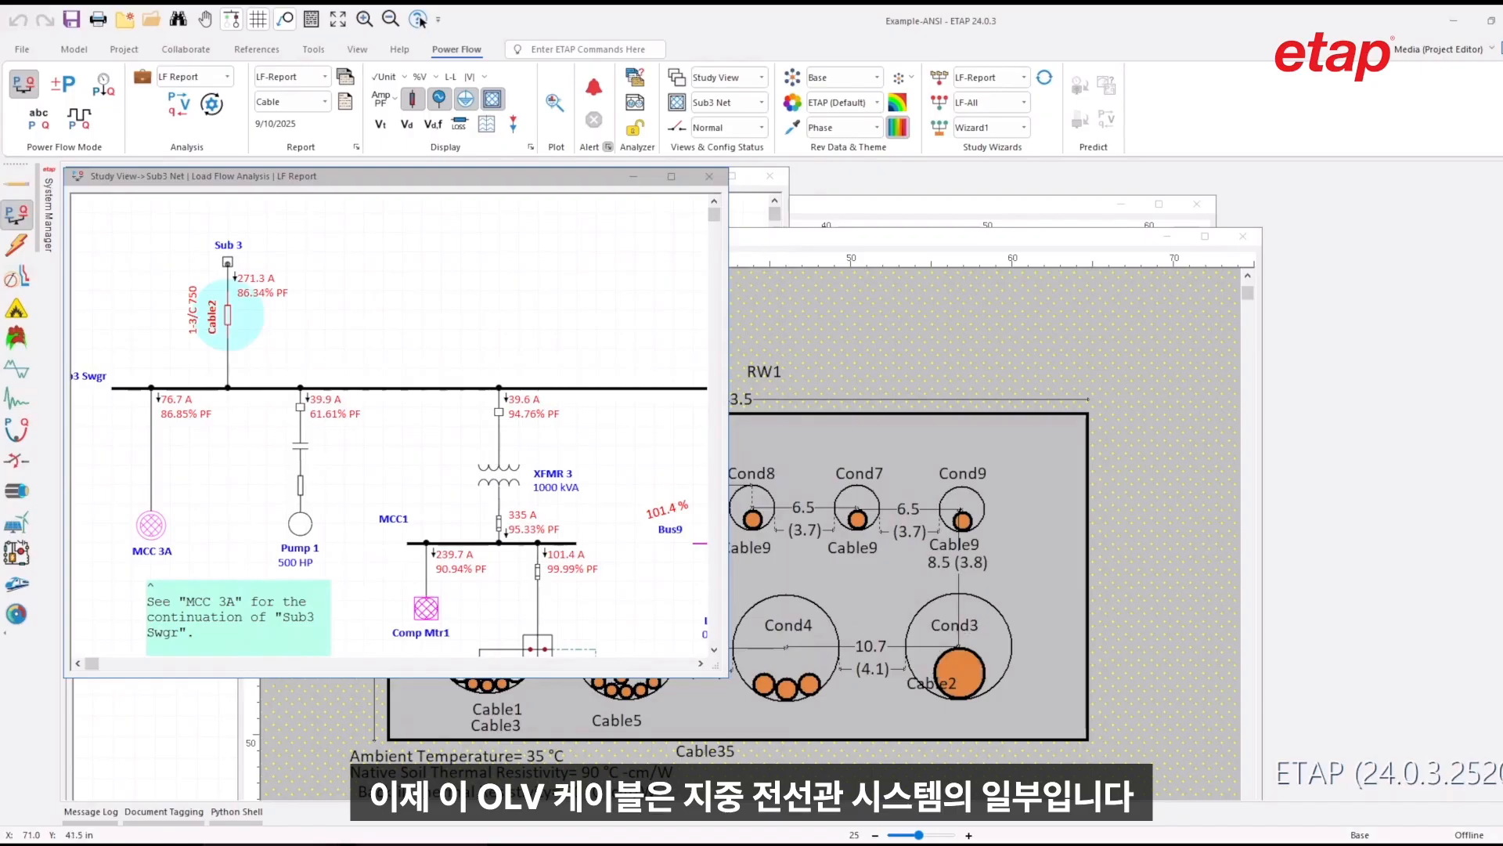
left_click(1204, 239)
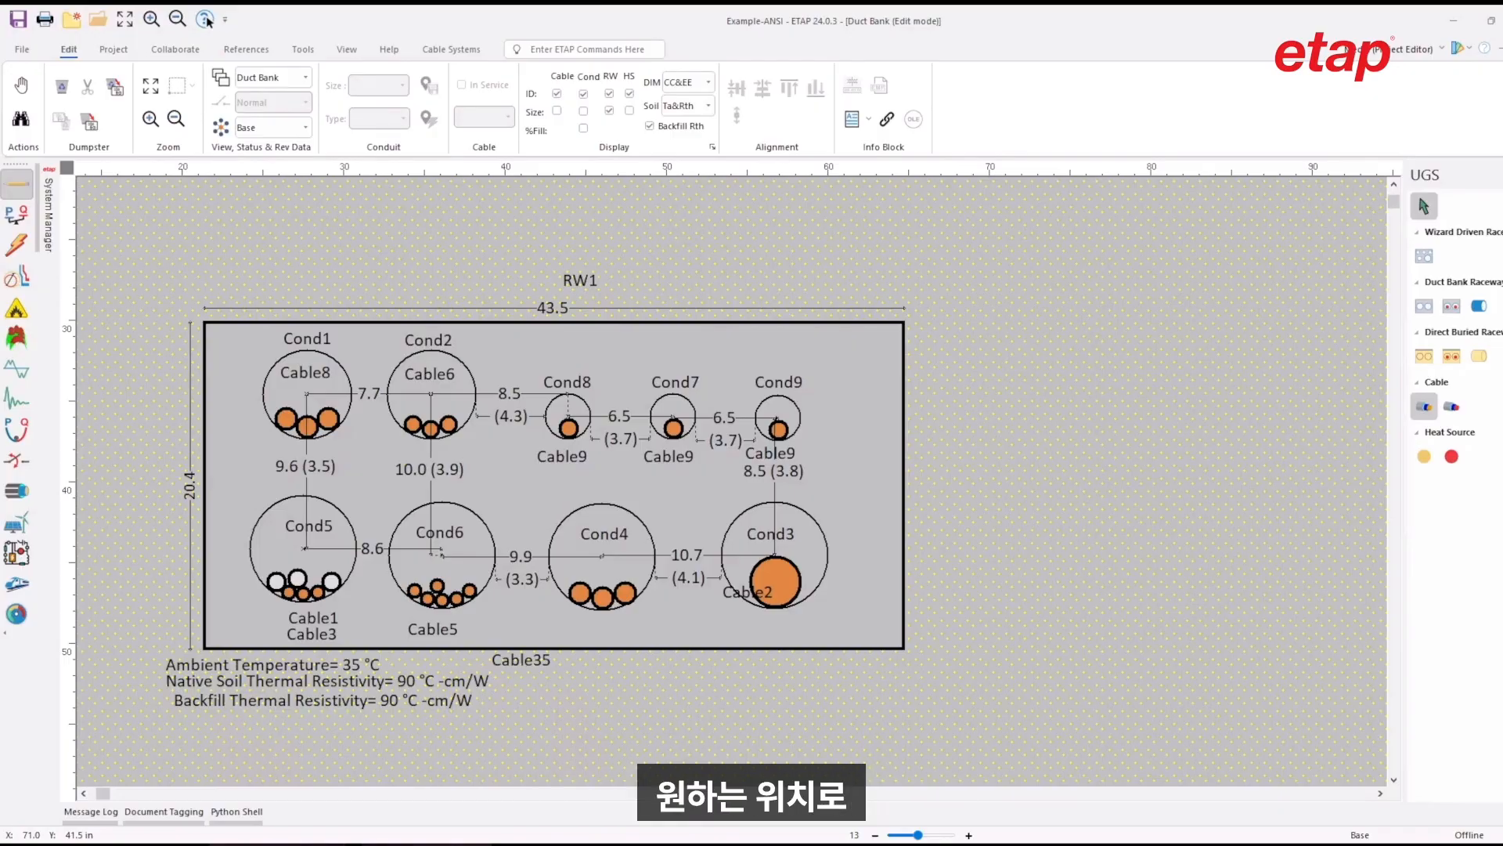
Place an external heat source just right of the RW1 duct bank and move its label below it.
left_click_drag(1427, 464, 970, 473)
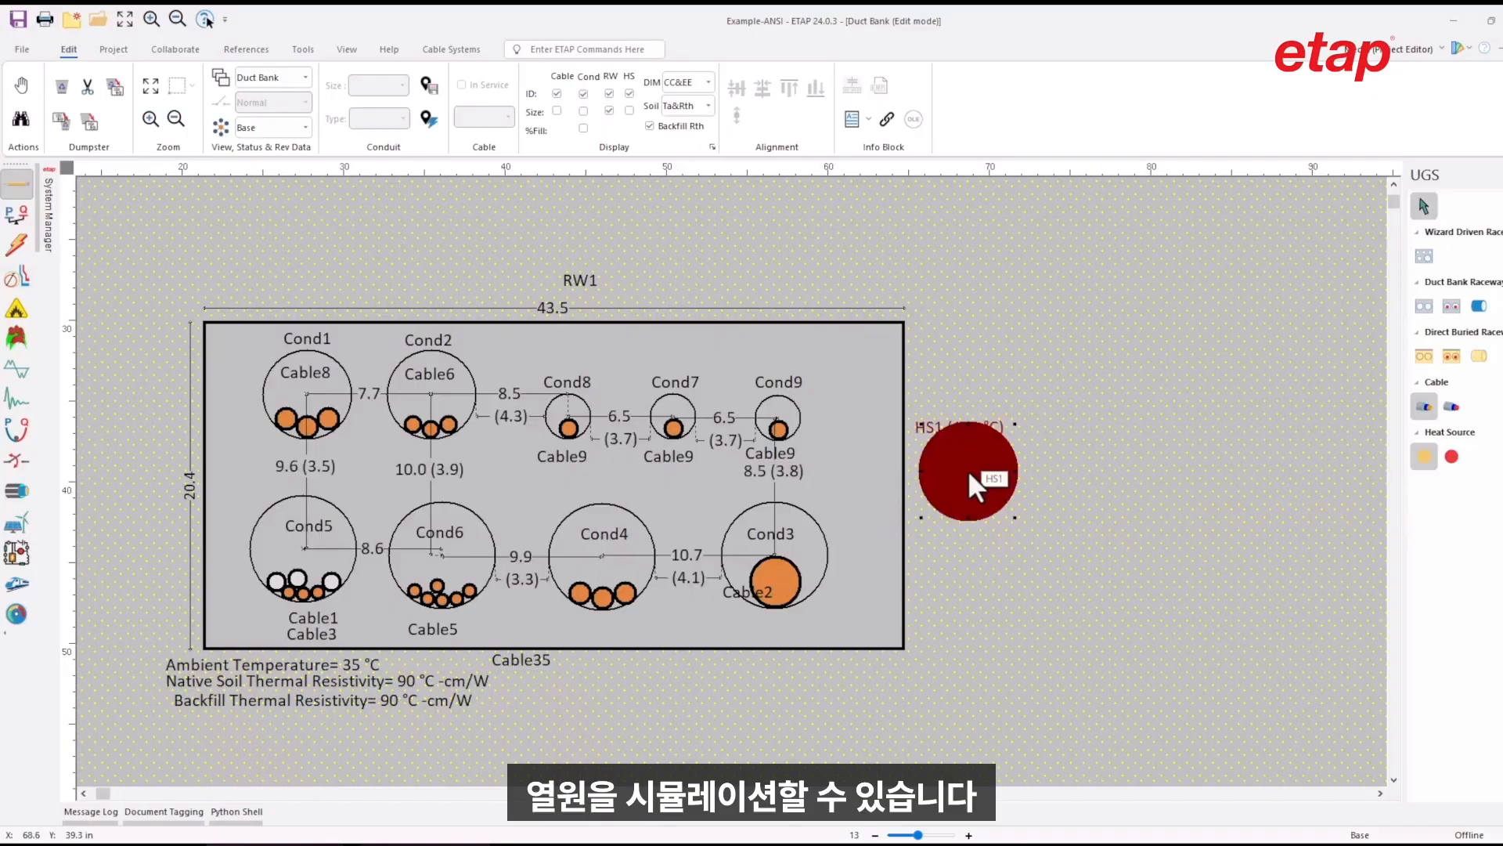
left_click_drag(932, 425, 945, 537)
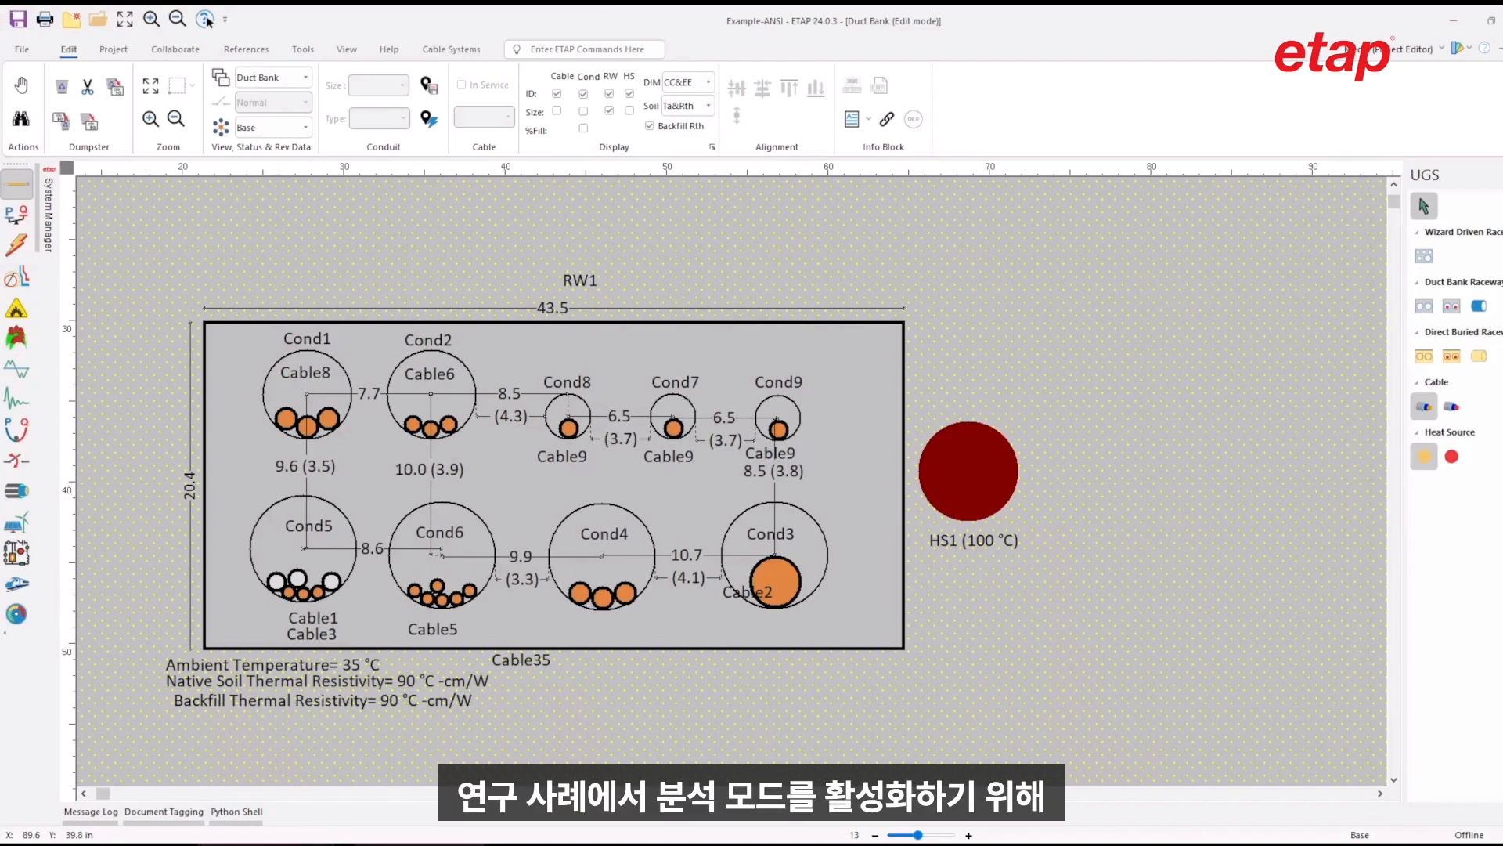
Switch to cable systems analysis mode and confirm study case CD1 with the Neher-McGrath method.
left_click(25, 486)
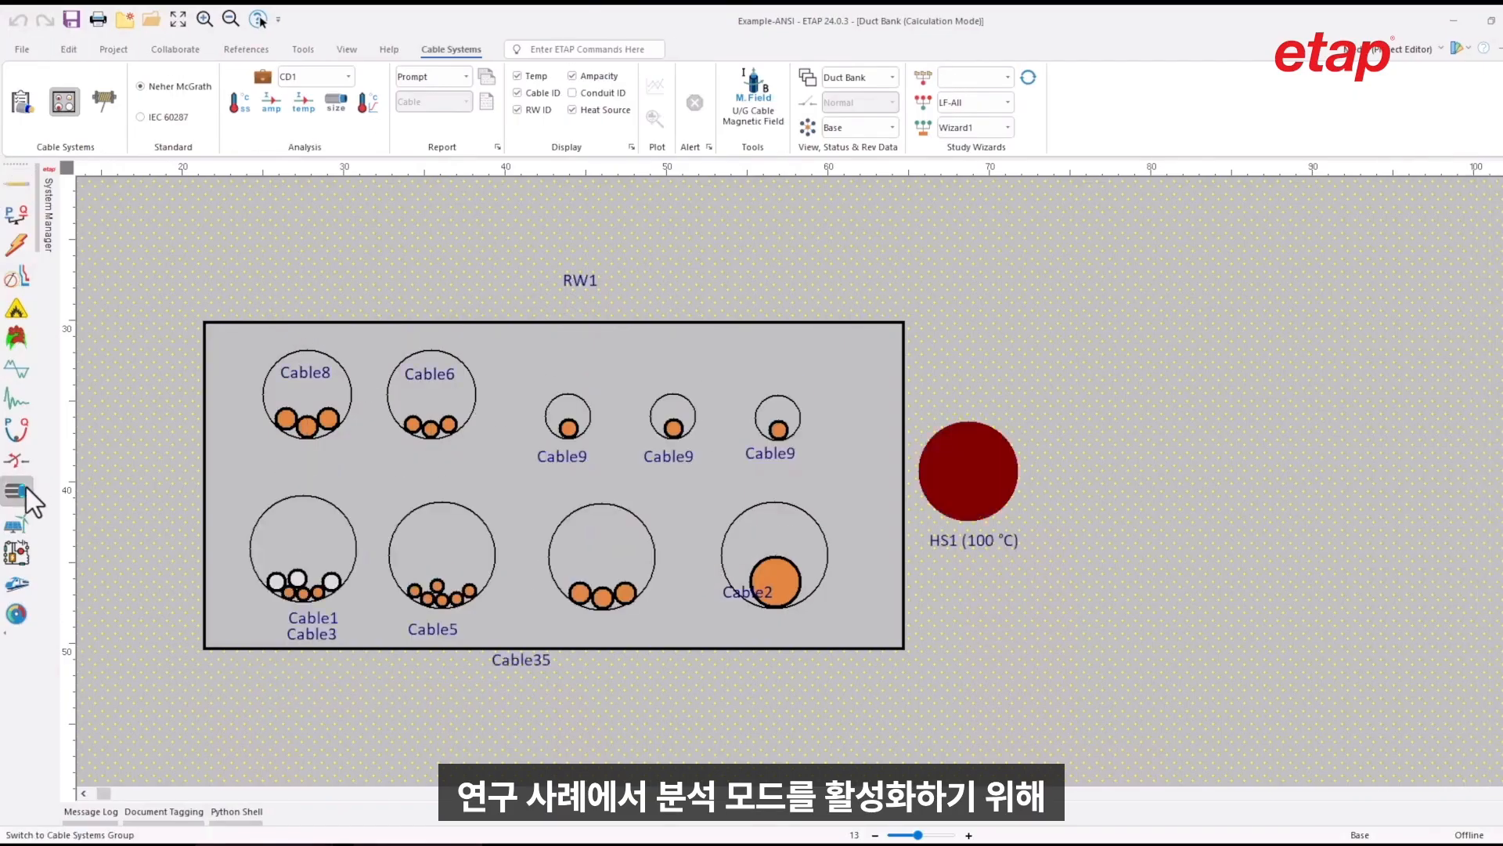
left_click(258, 79)
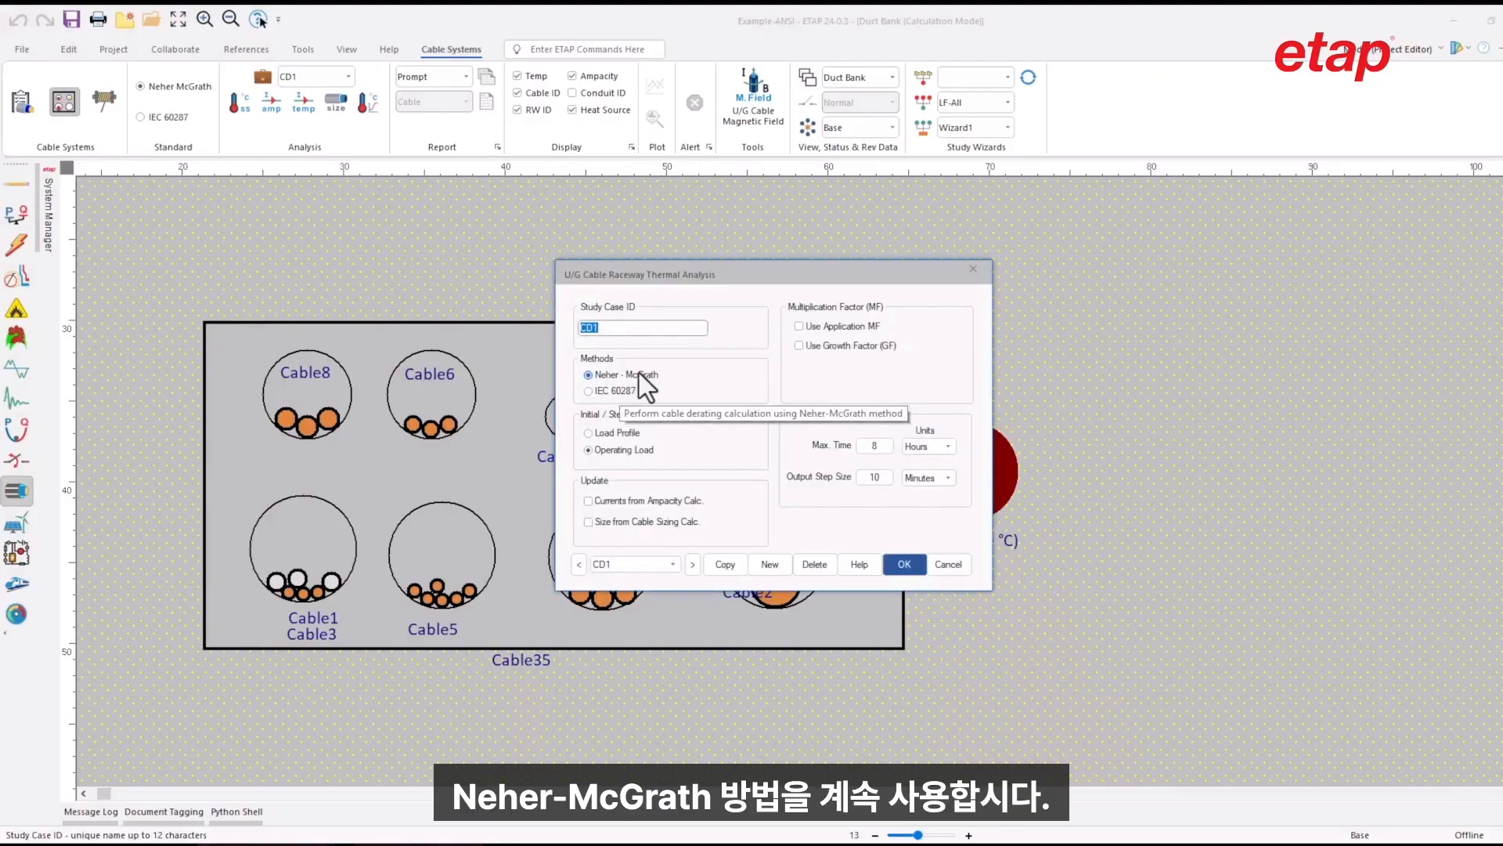
left_click(898, 561)
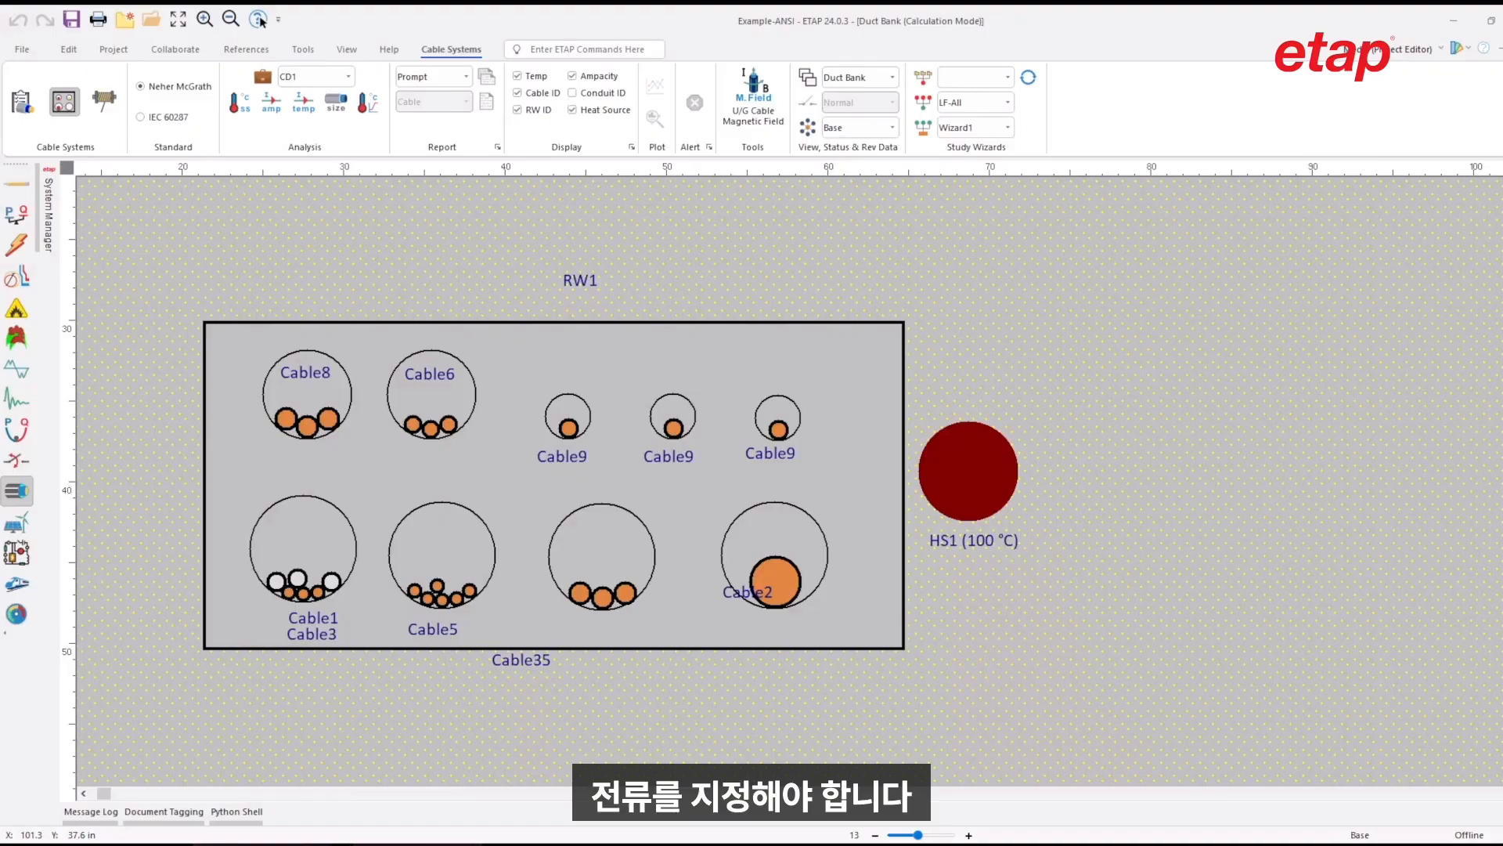
Review the operating current and loading data of Cable2 in the duct bank.
left_click(769, 575)
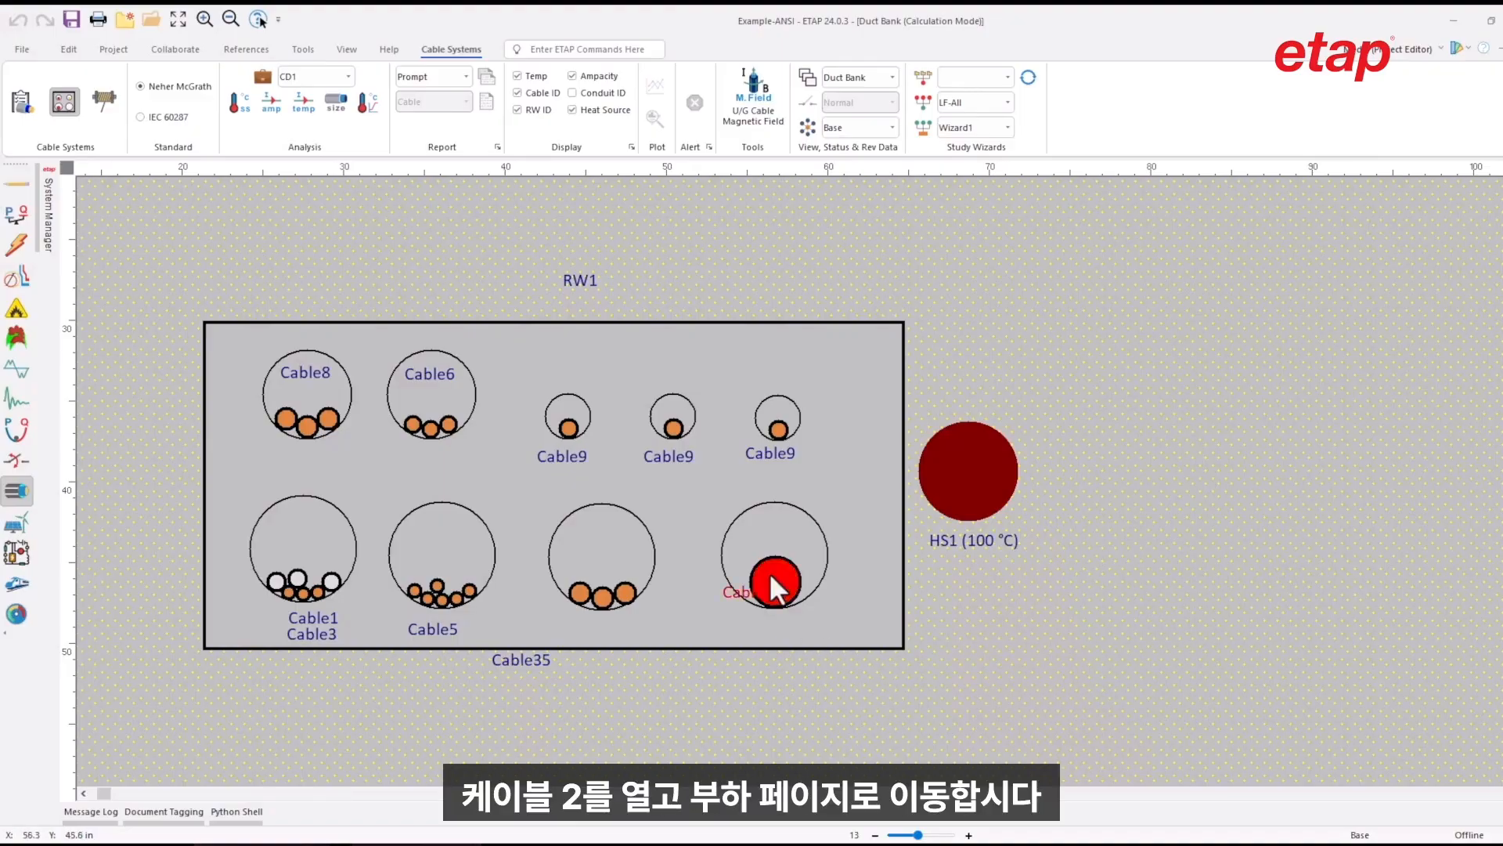
double_click(770, 572)
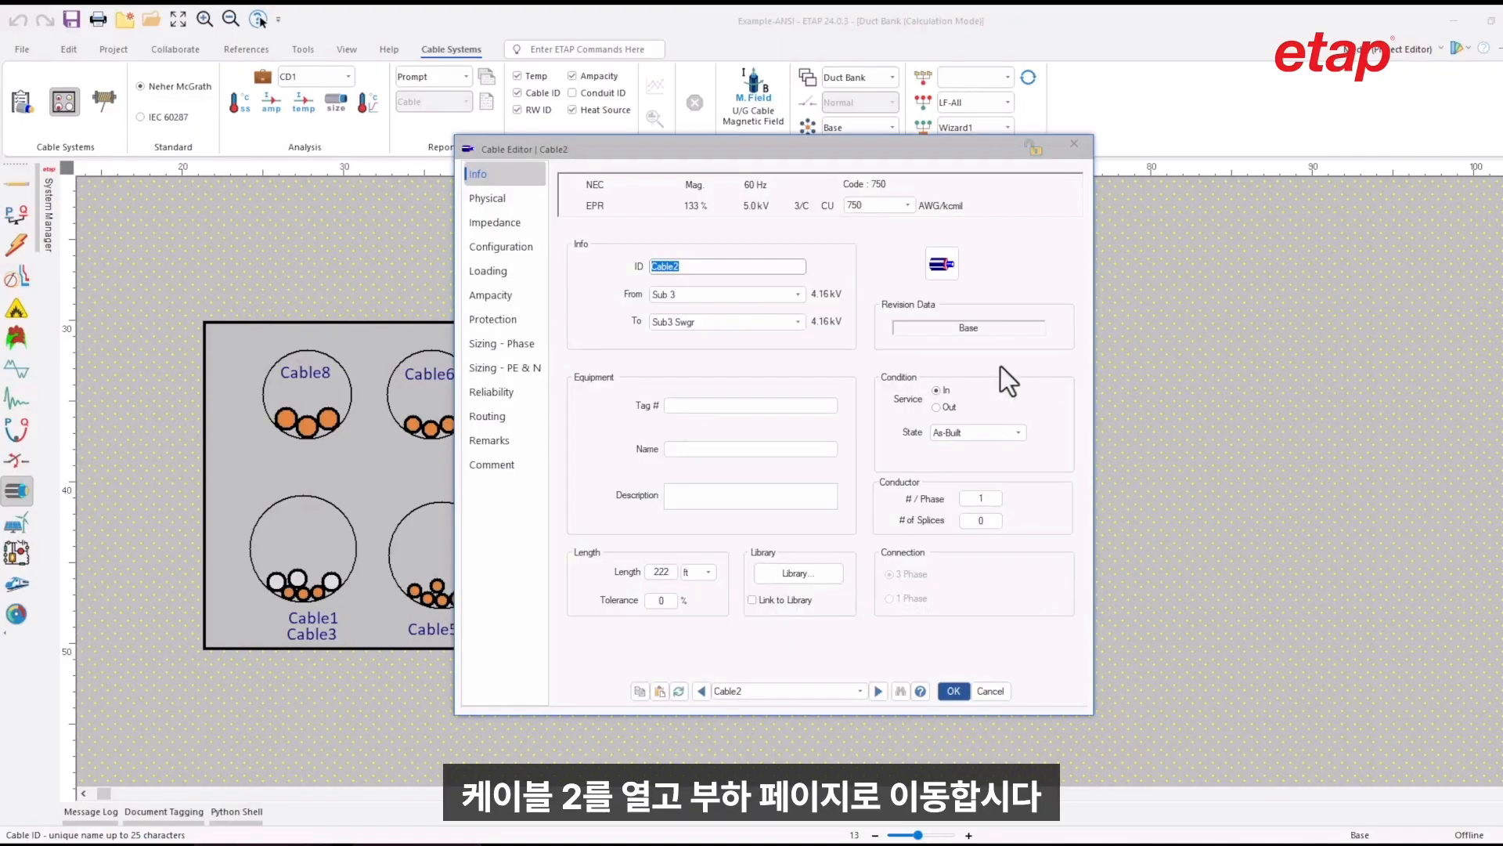
left_click(496, 274)
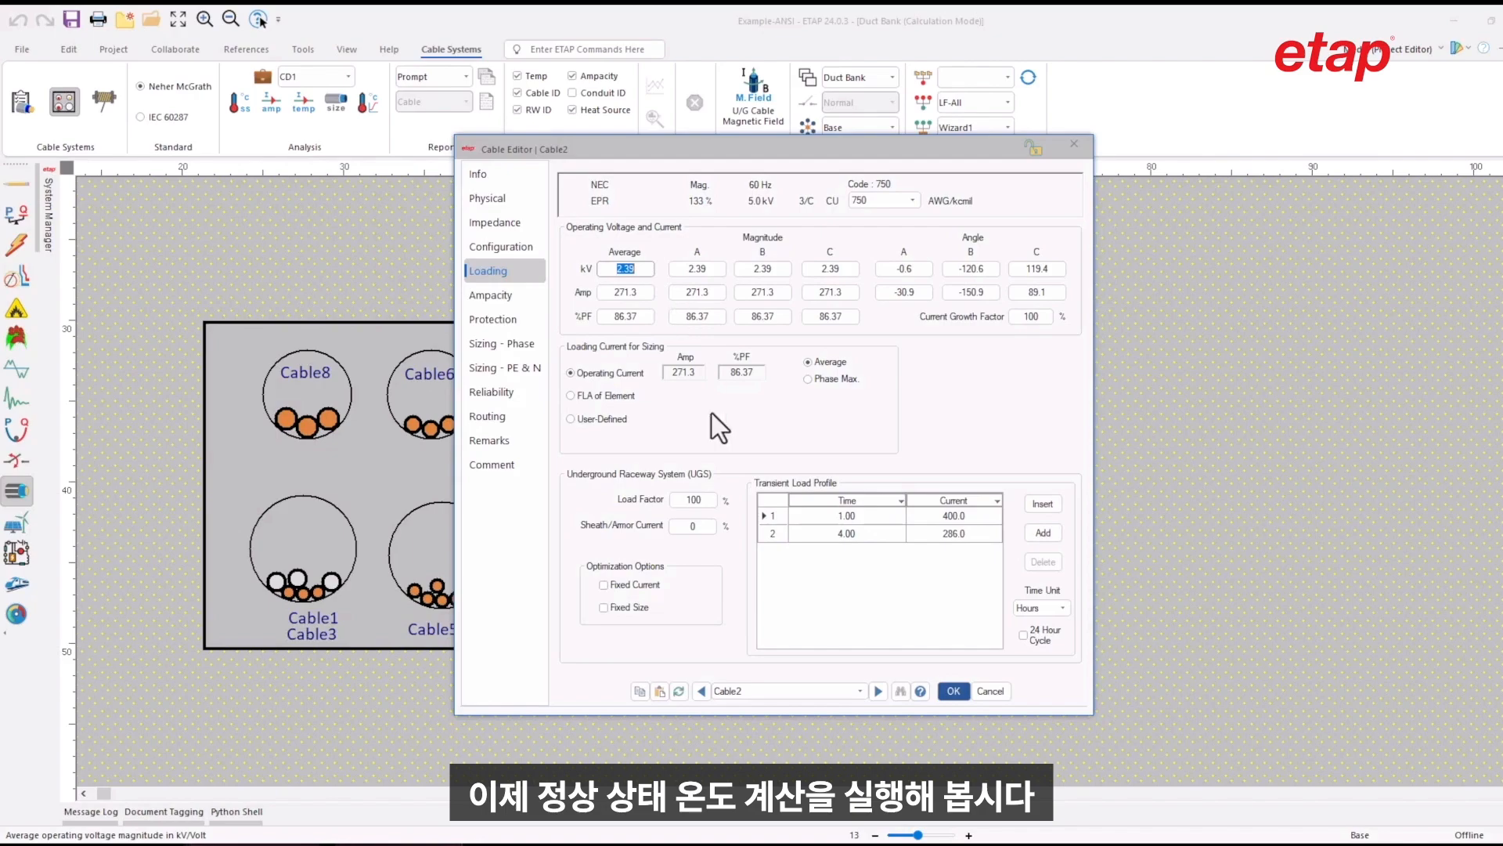
left_click(953, 692)
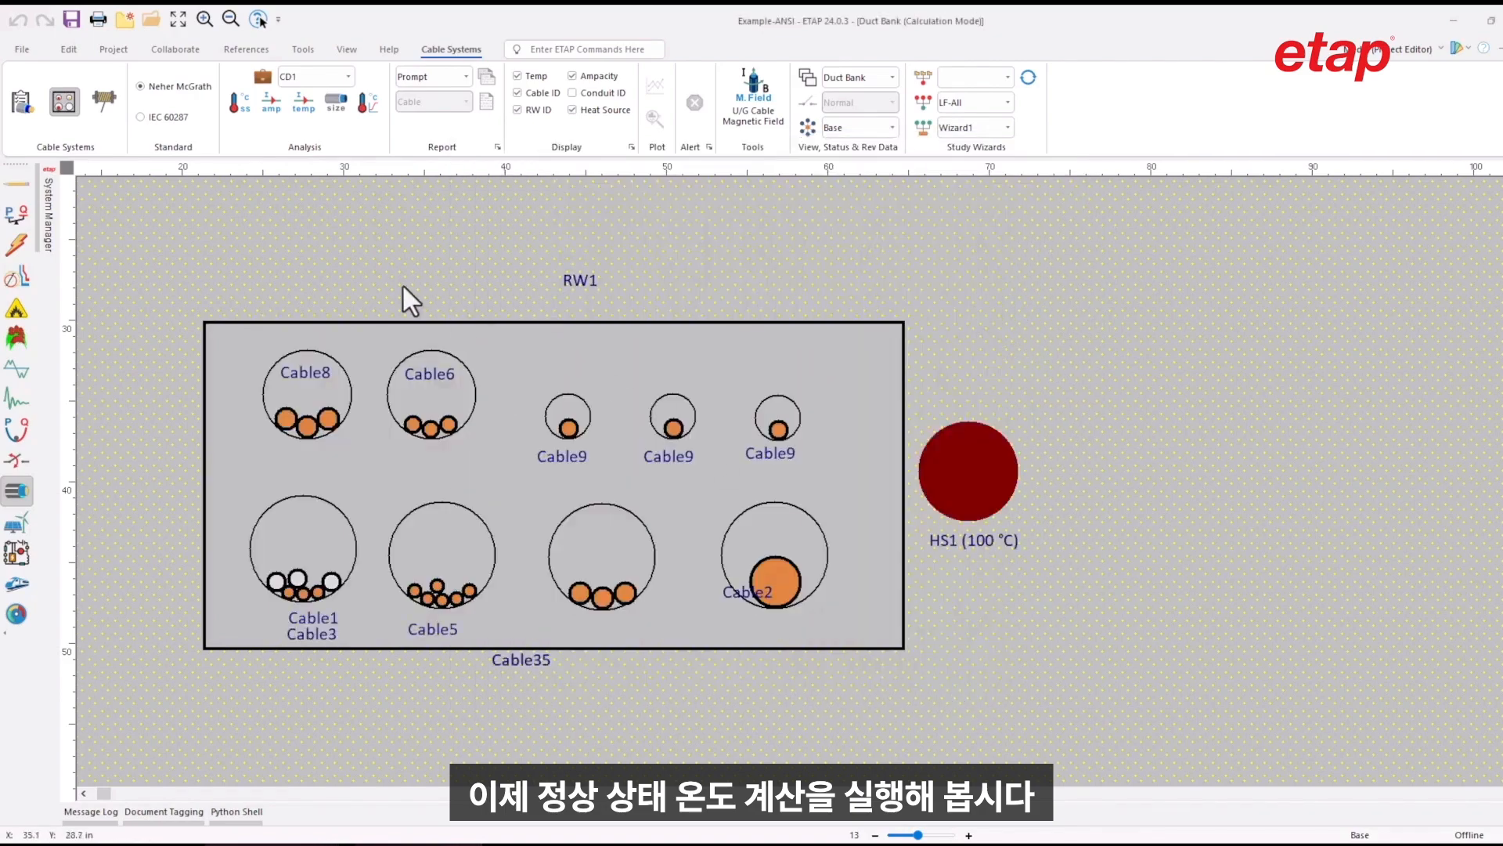
Run the steady-state temperature calculation on the duct bank with the output file named "Steady State Temp".
left_click(248, 104)
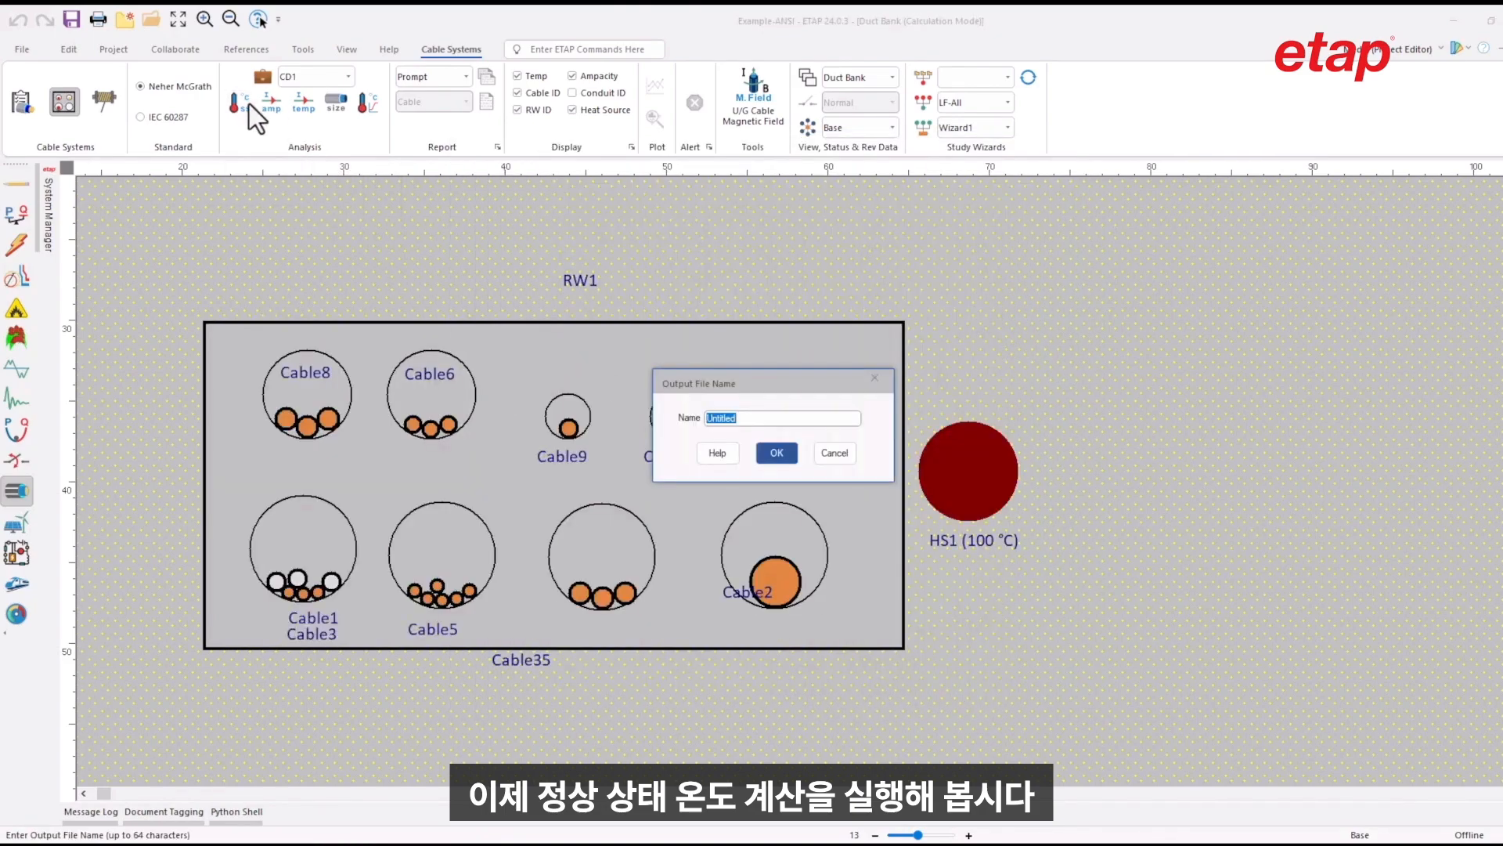
type("Steady State Temp")
key("Return")
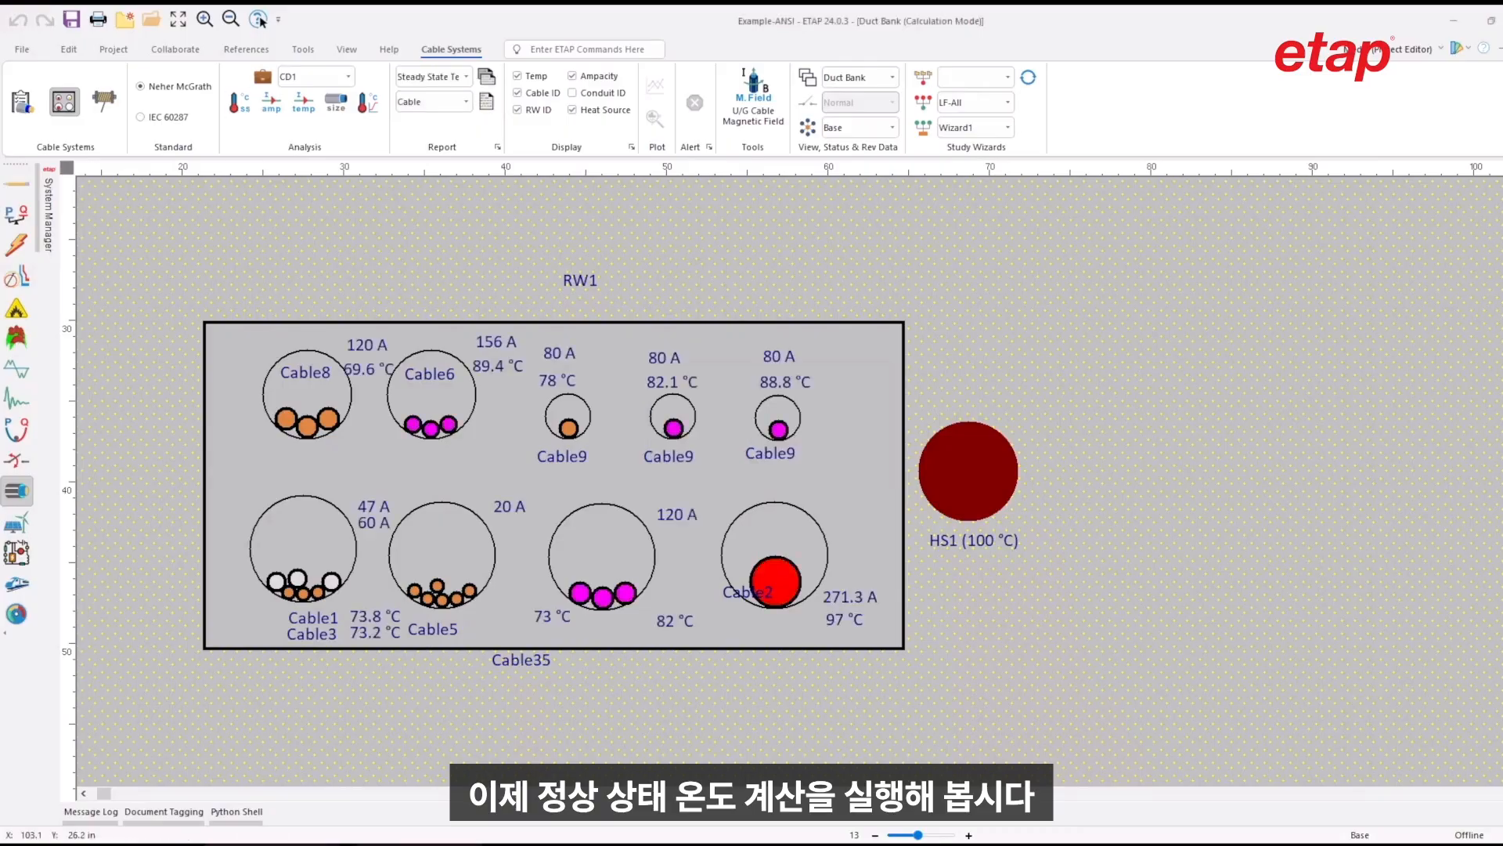
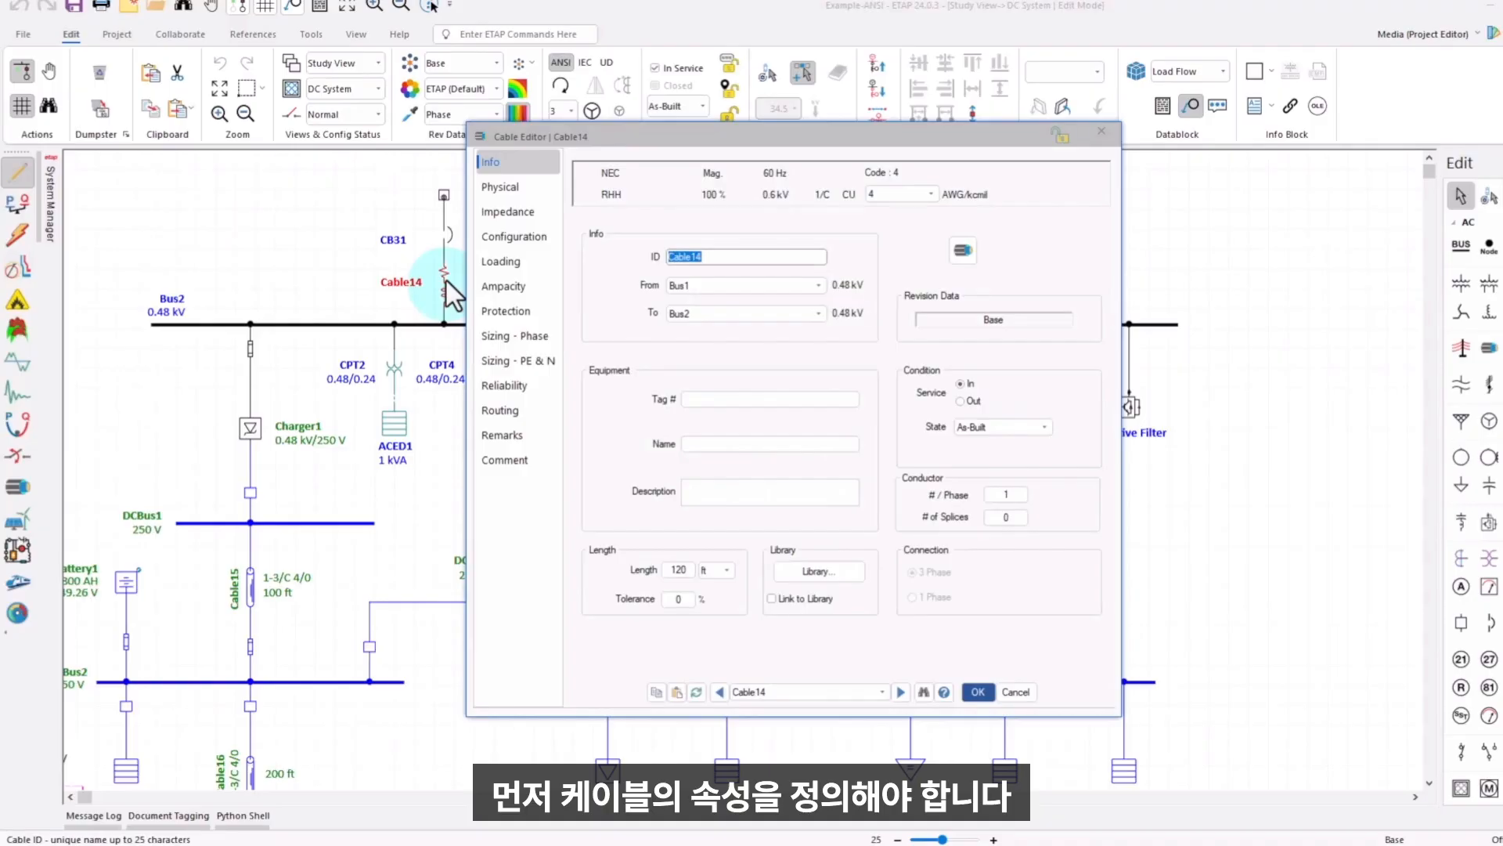
Pick conductor size 1/0 for Cable14 from the cable library and set the cable length to 150 ft.
left_click(801, 566)
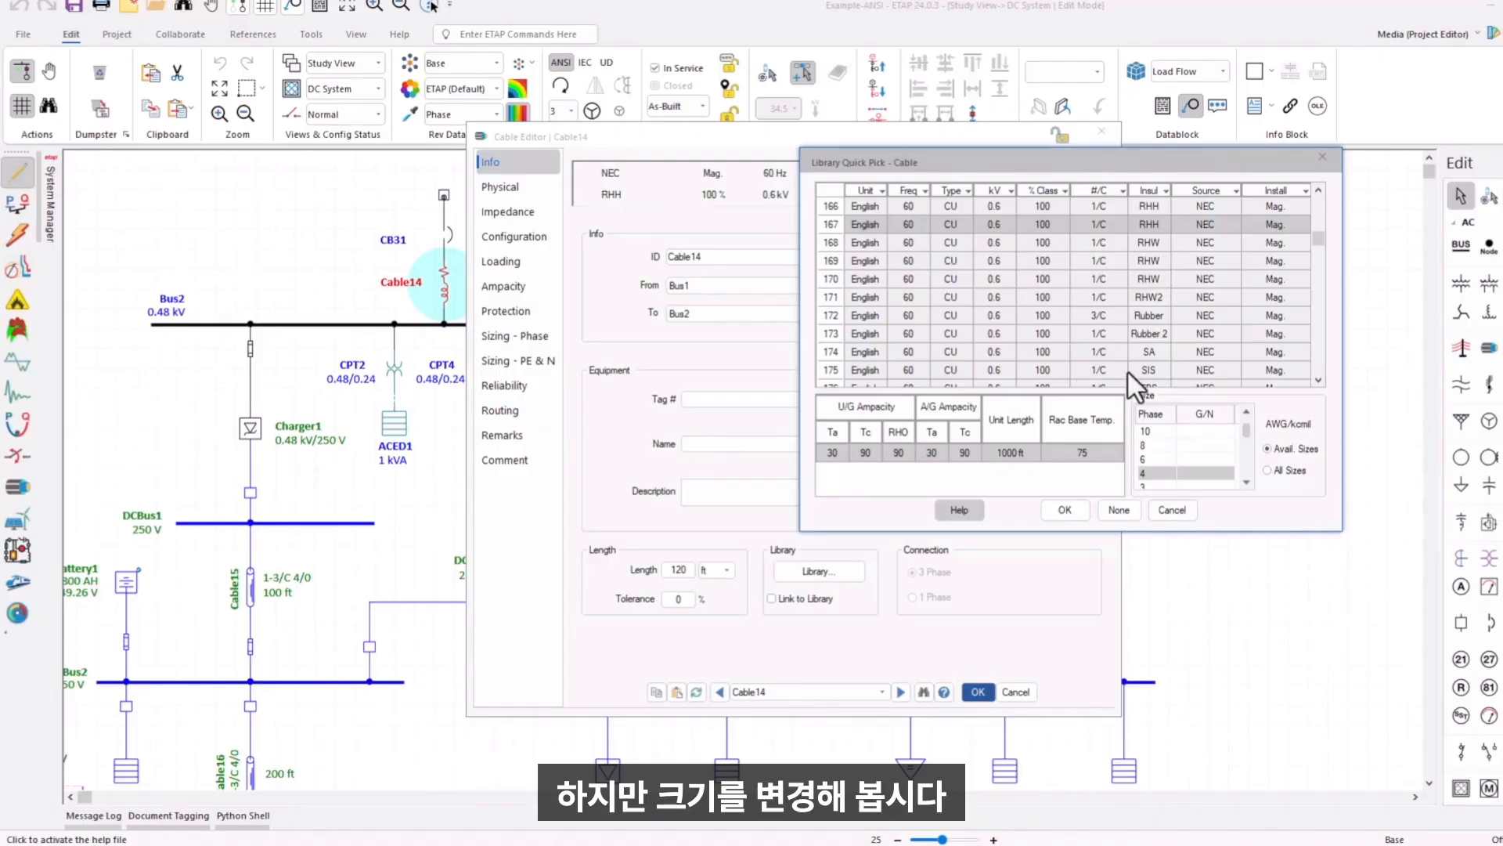
scroll(1167, 422, "down", 1)
scroll(1176, 472, "down", 1)
left_click(1154, 445)
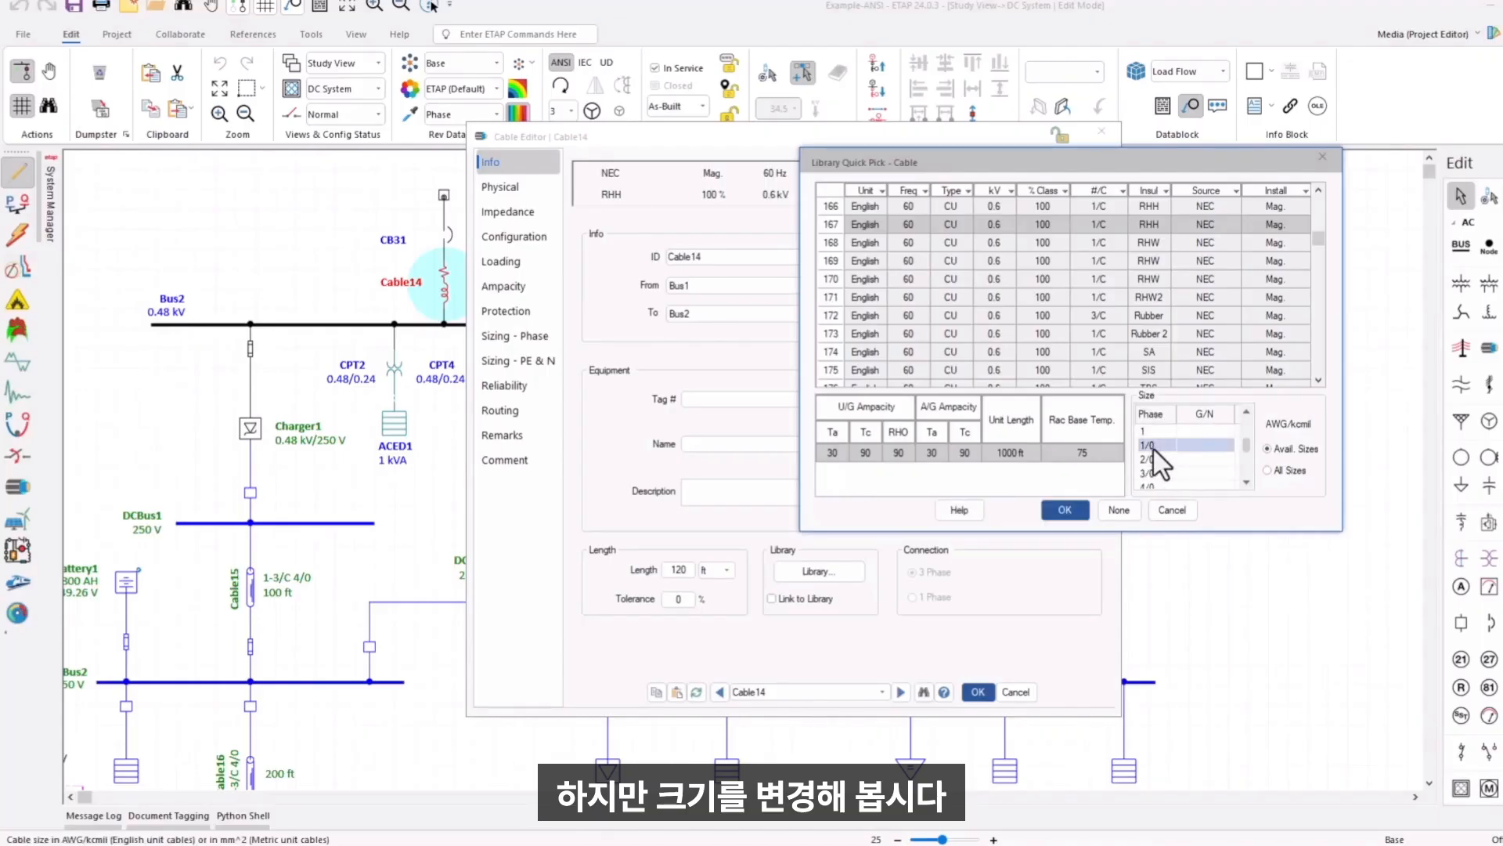
left_click(1069, 504)
left_click(679, 569)
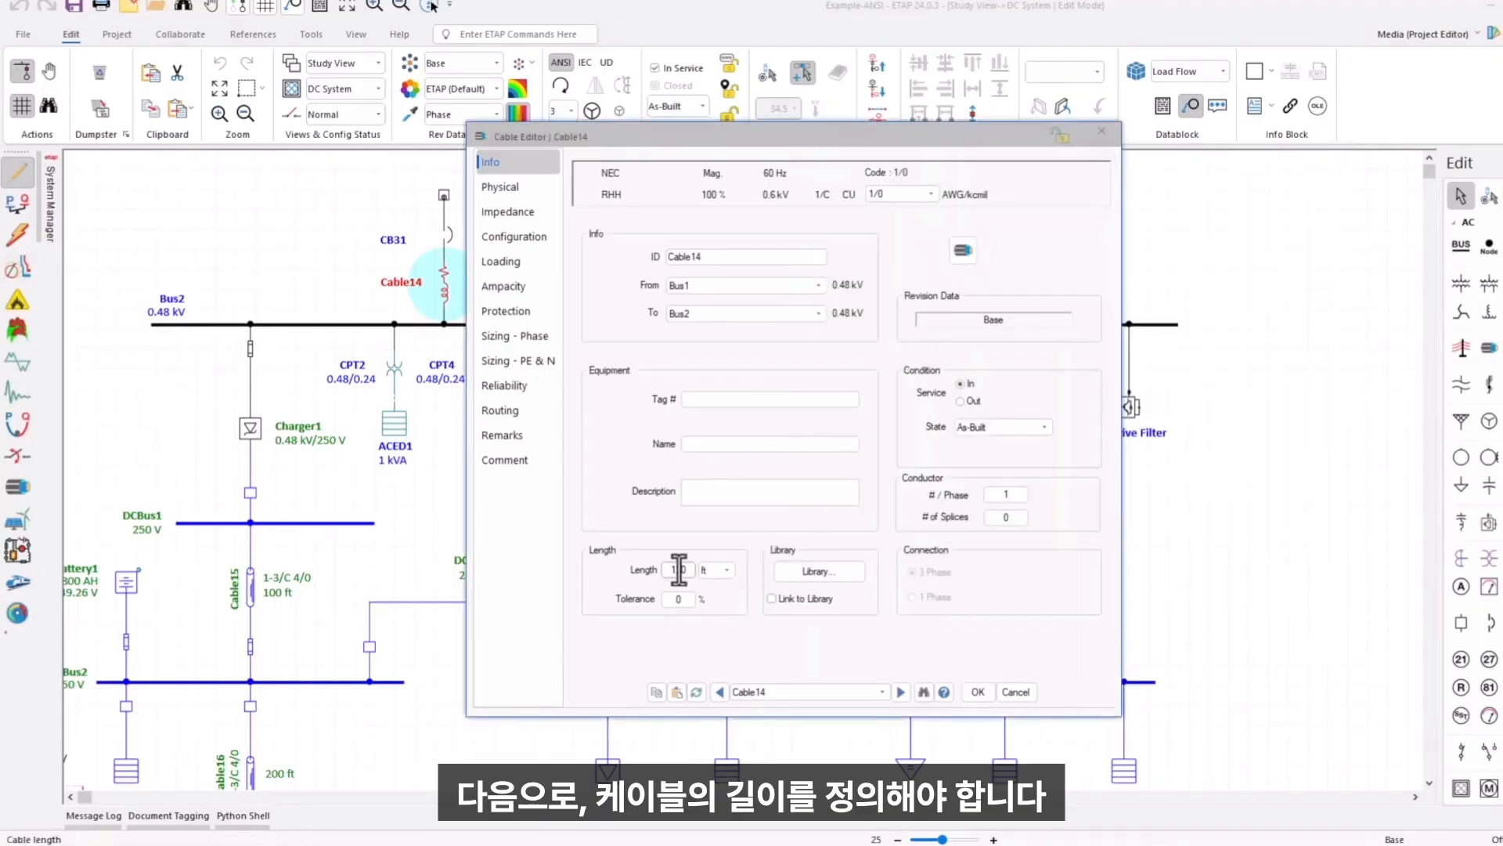
double_click(679, 569)
type("150")
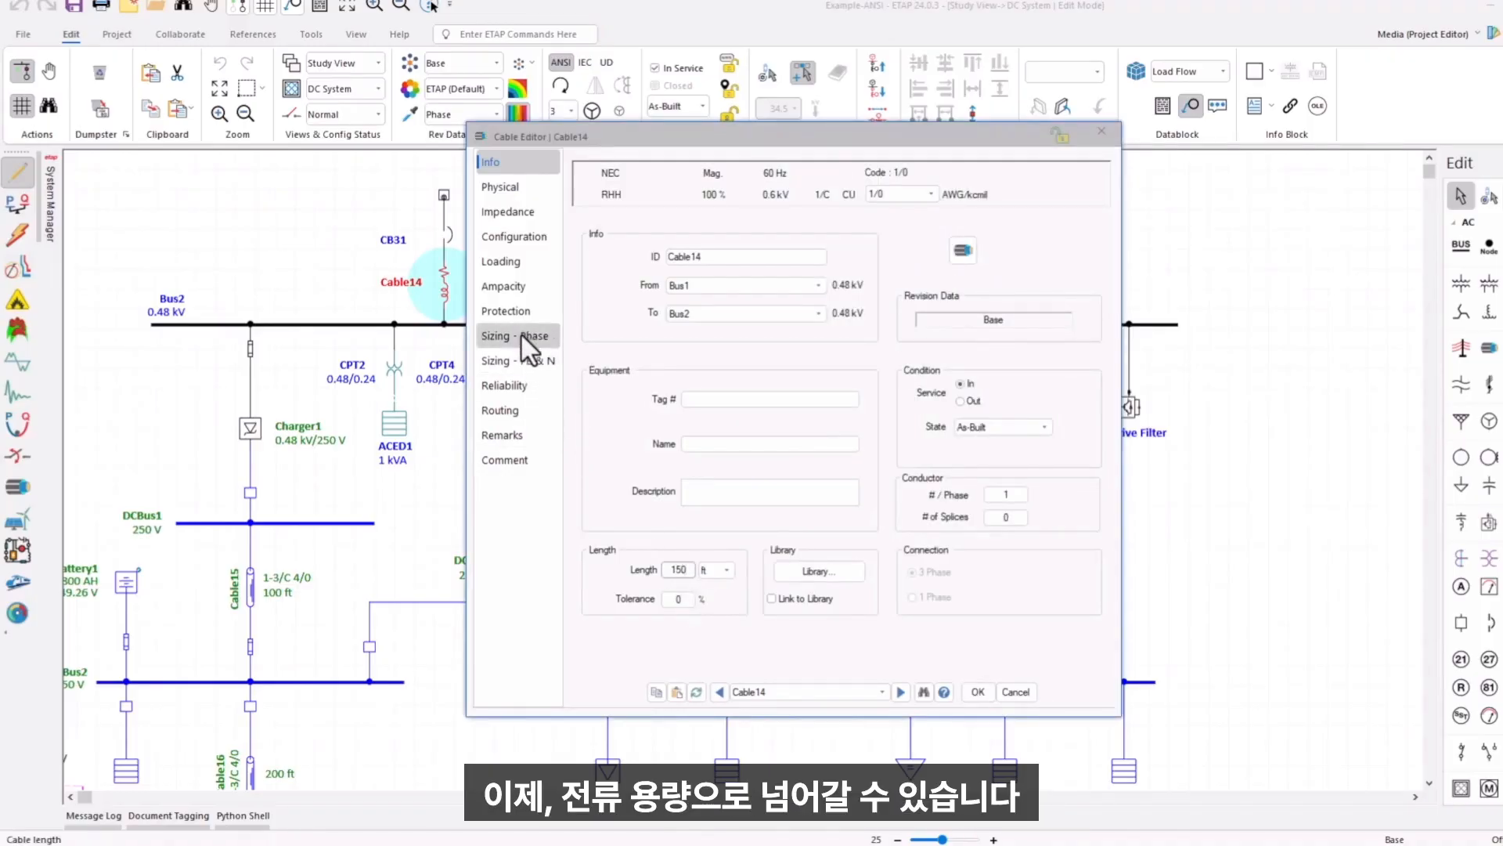
Set Cable14's ampacity standard to NEC and its installation type to A/G Trays.
left_click(511, 288)
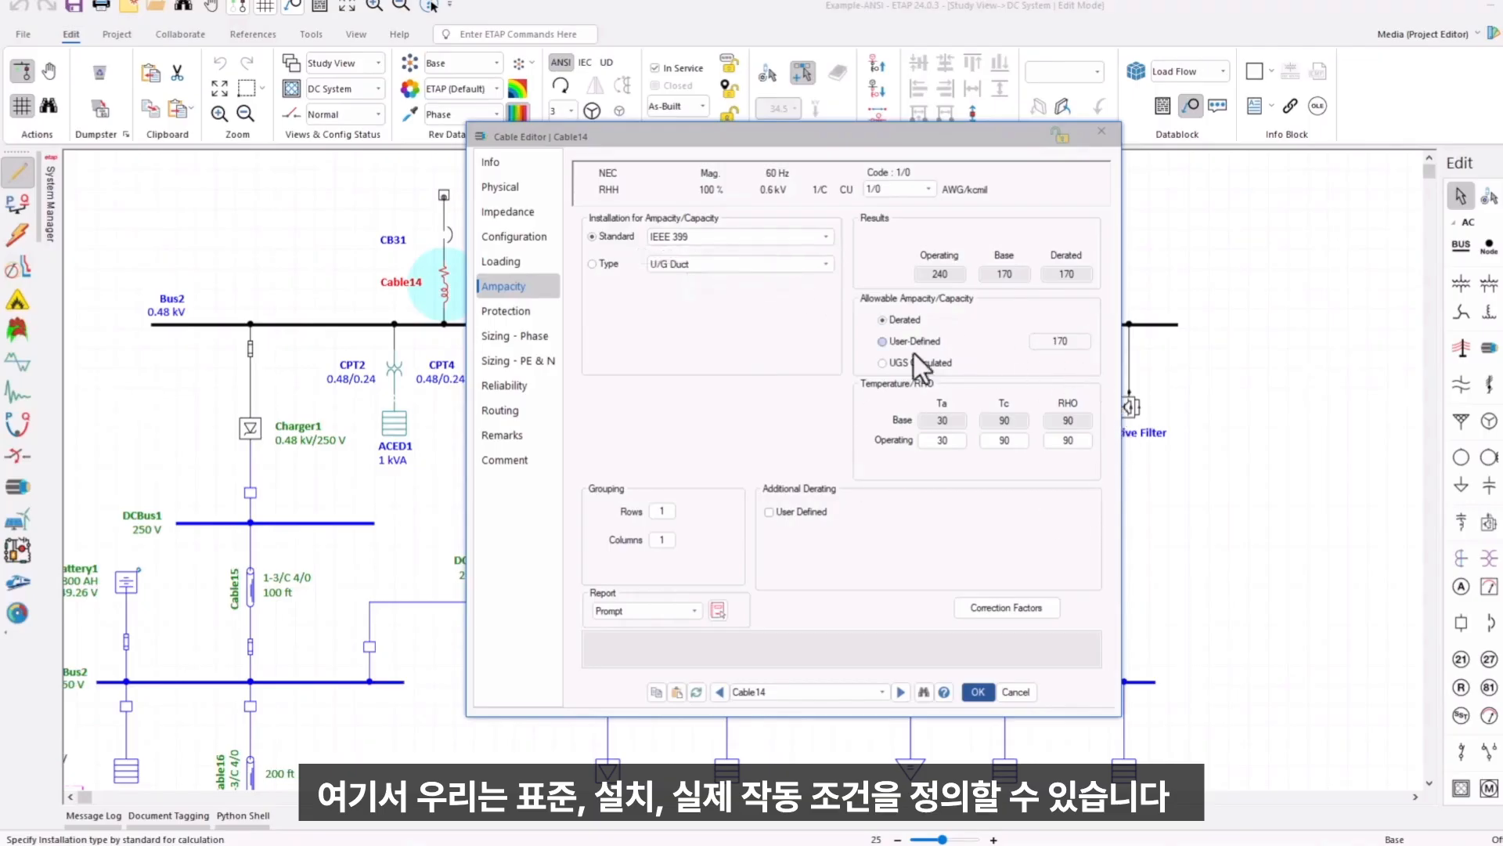
left_click(777, 236)
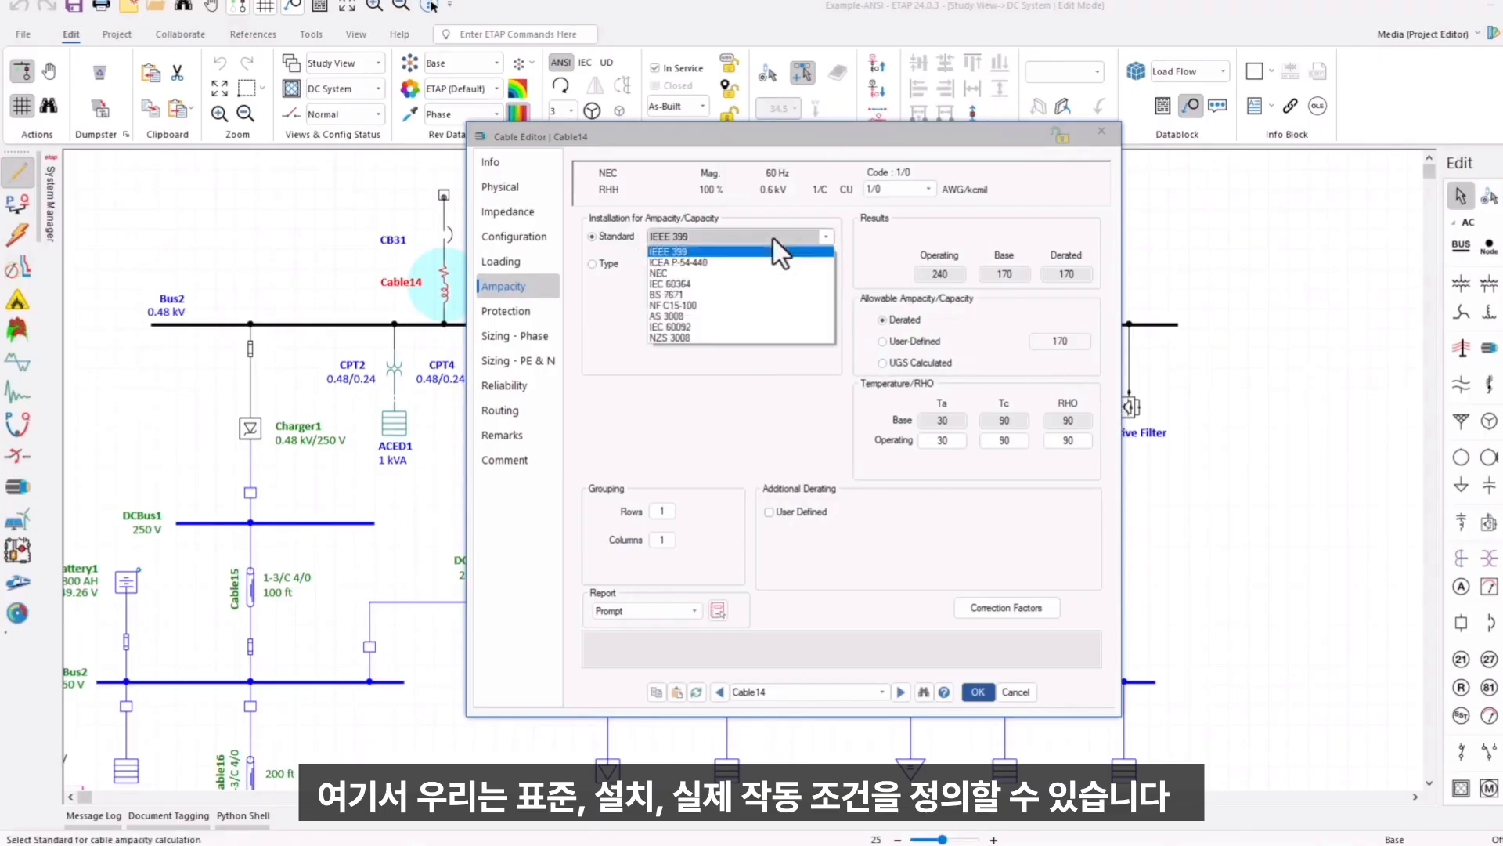
left_click(692, 274)
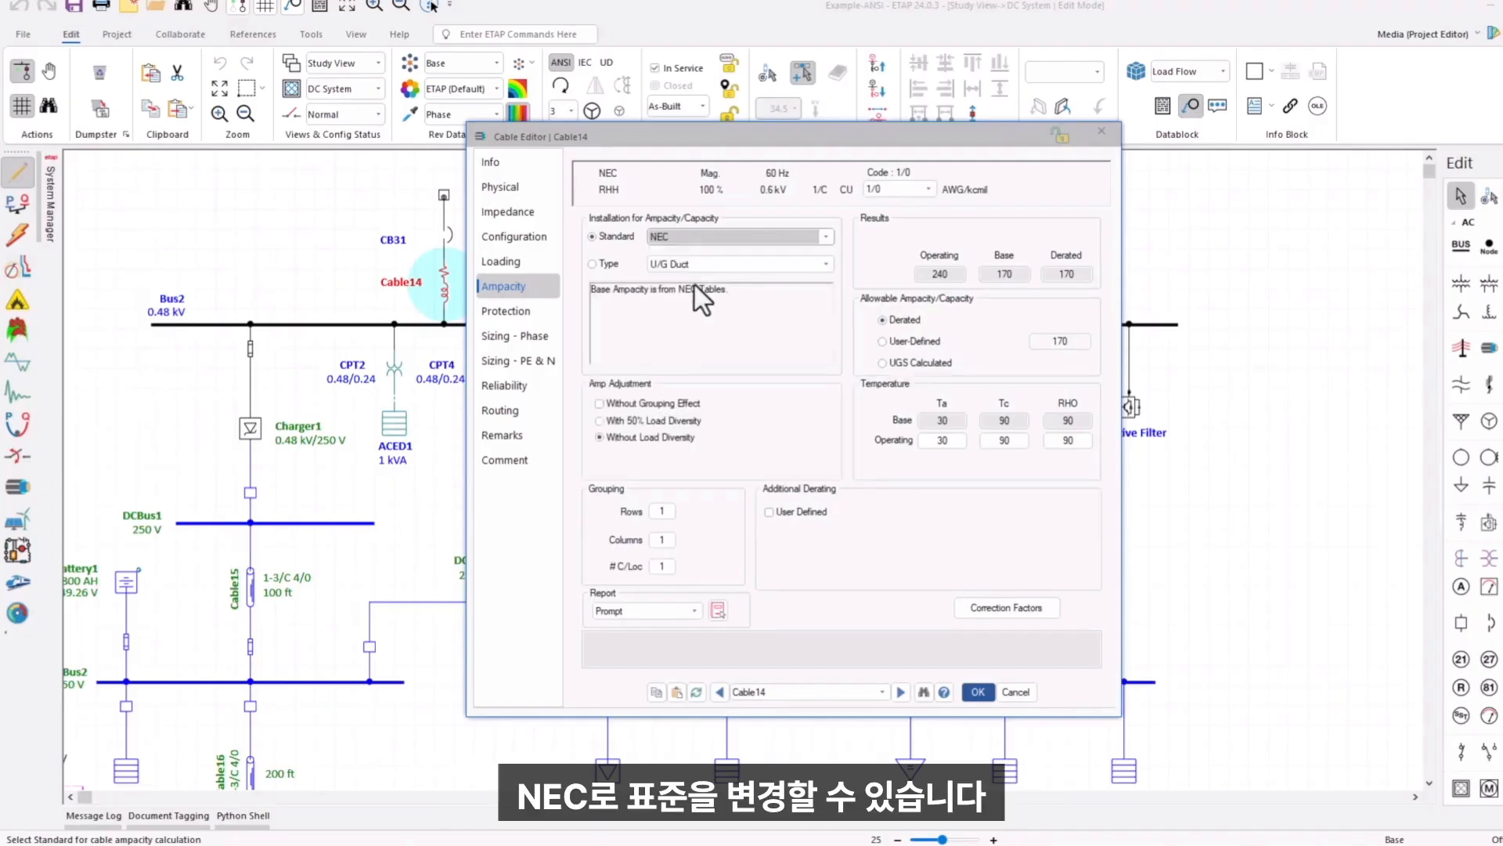
left_click(801, 266)
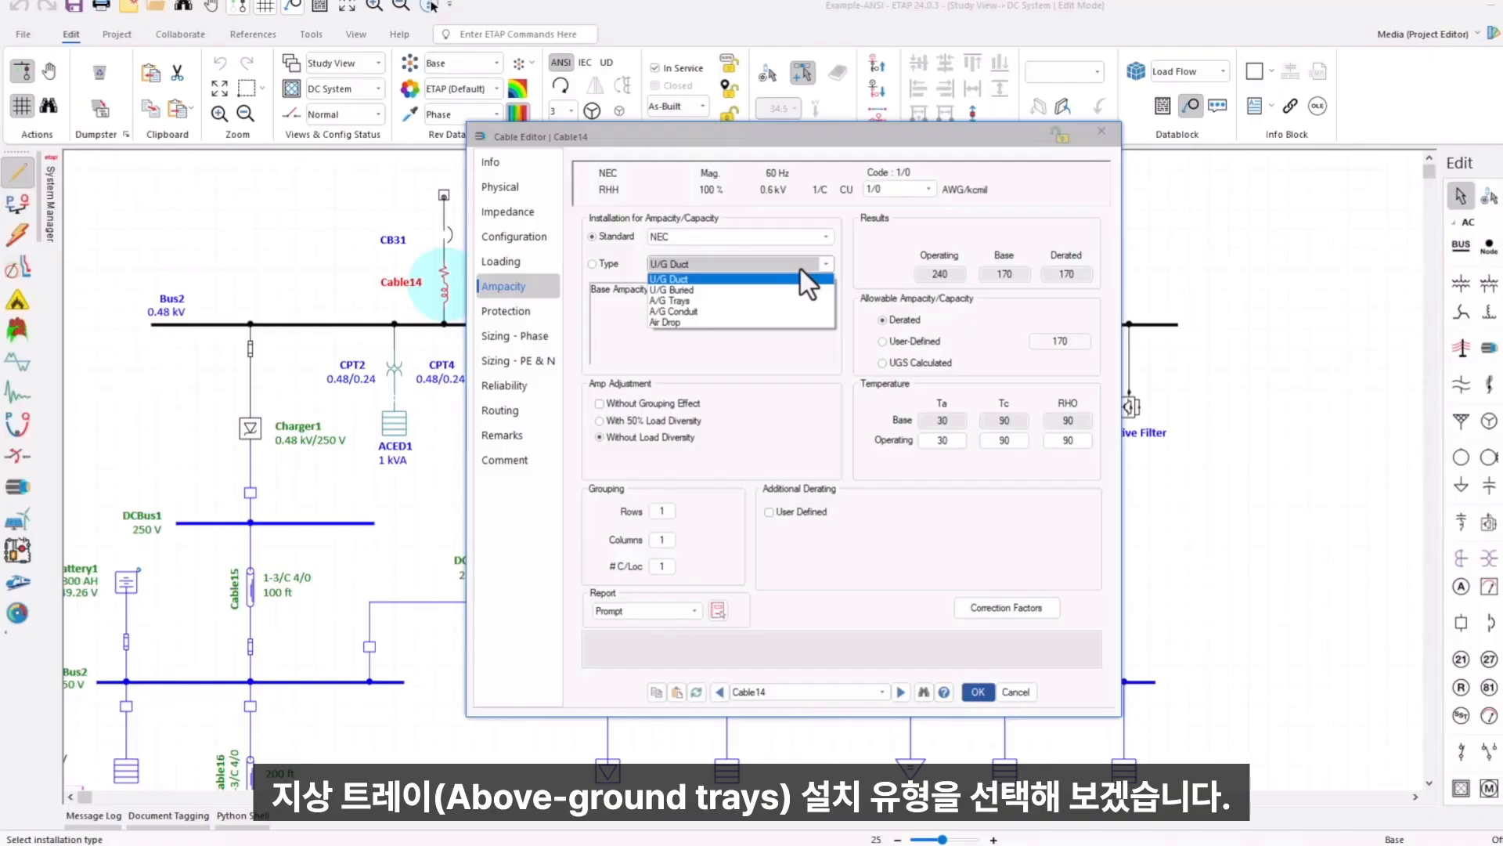
left_click(714, 301)
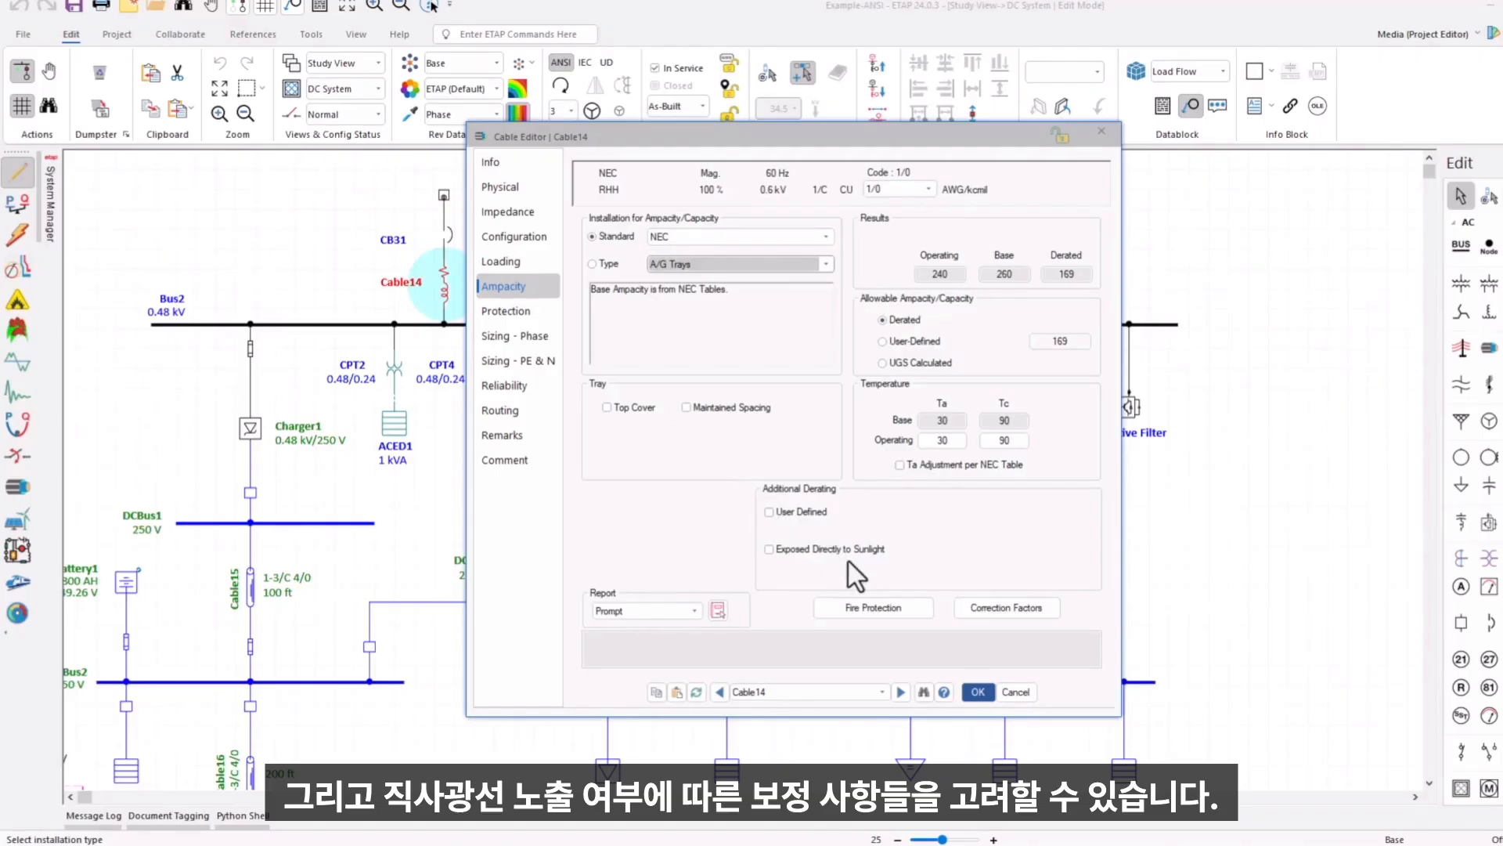
Apply a top cover and direct sunlight exposure to Cable14's tray installation, and review the ampacity correction factors.
left_click(628, 410)
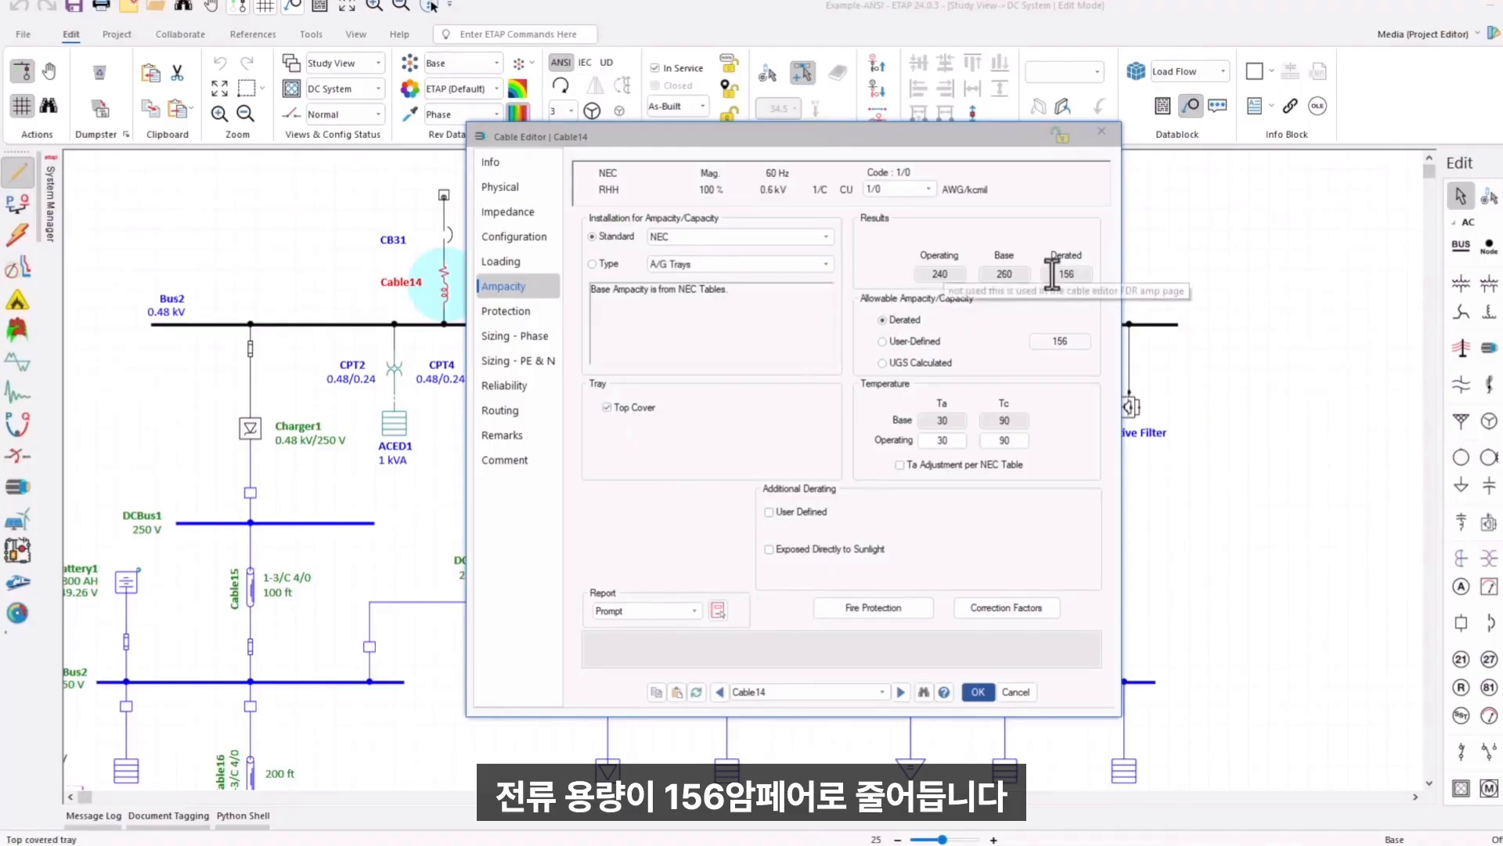
left_click(820, 548)
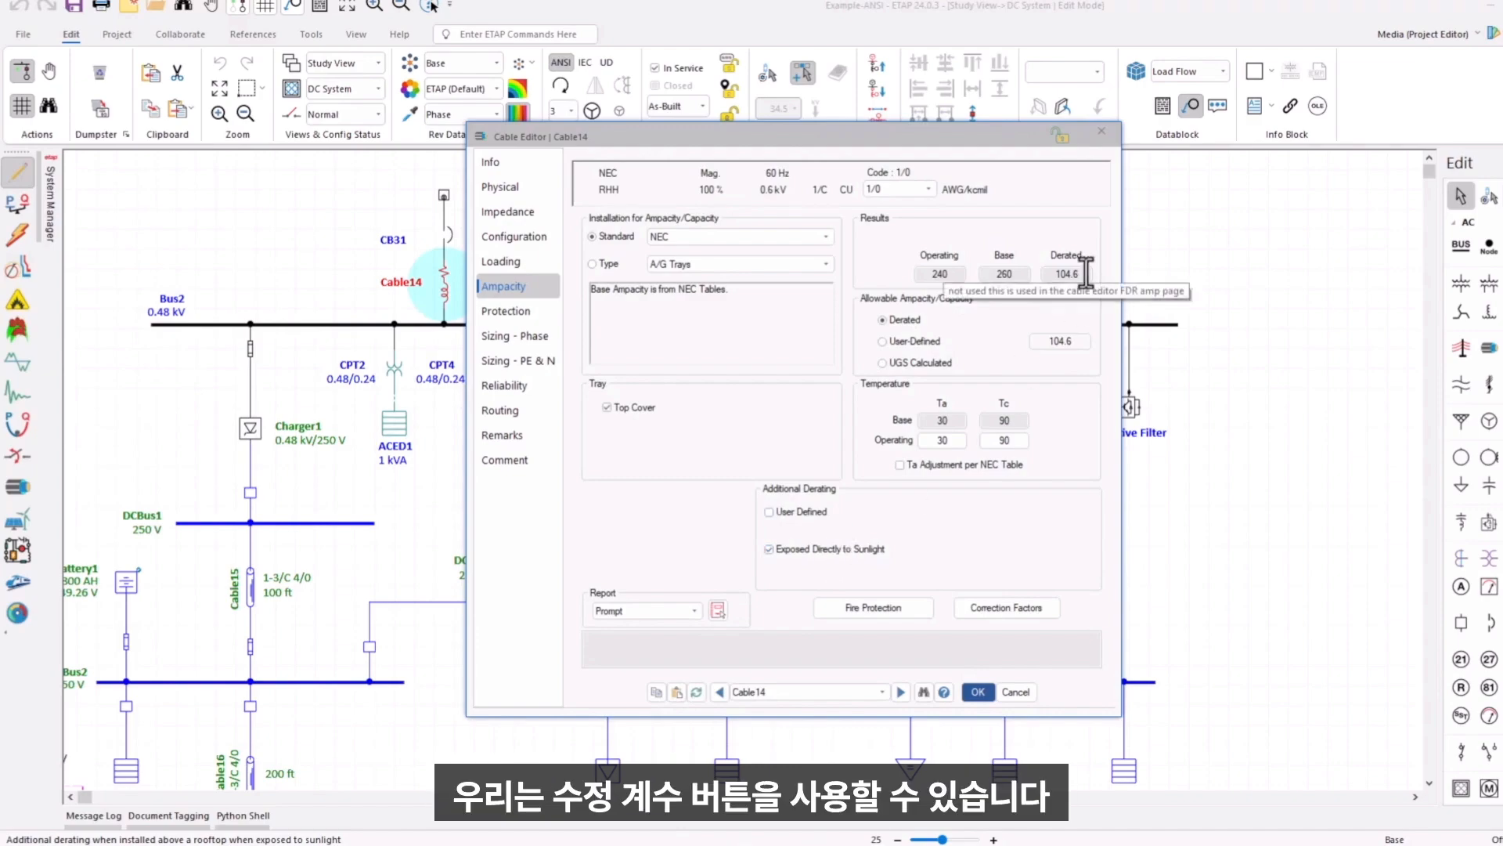
left_click(1032, 608)
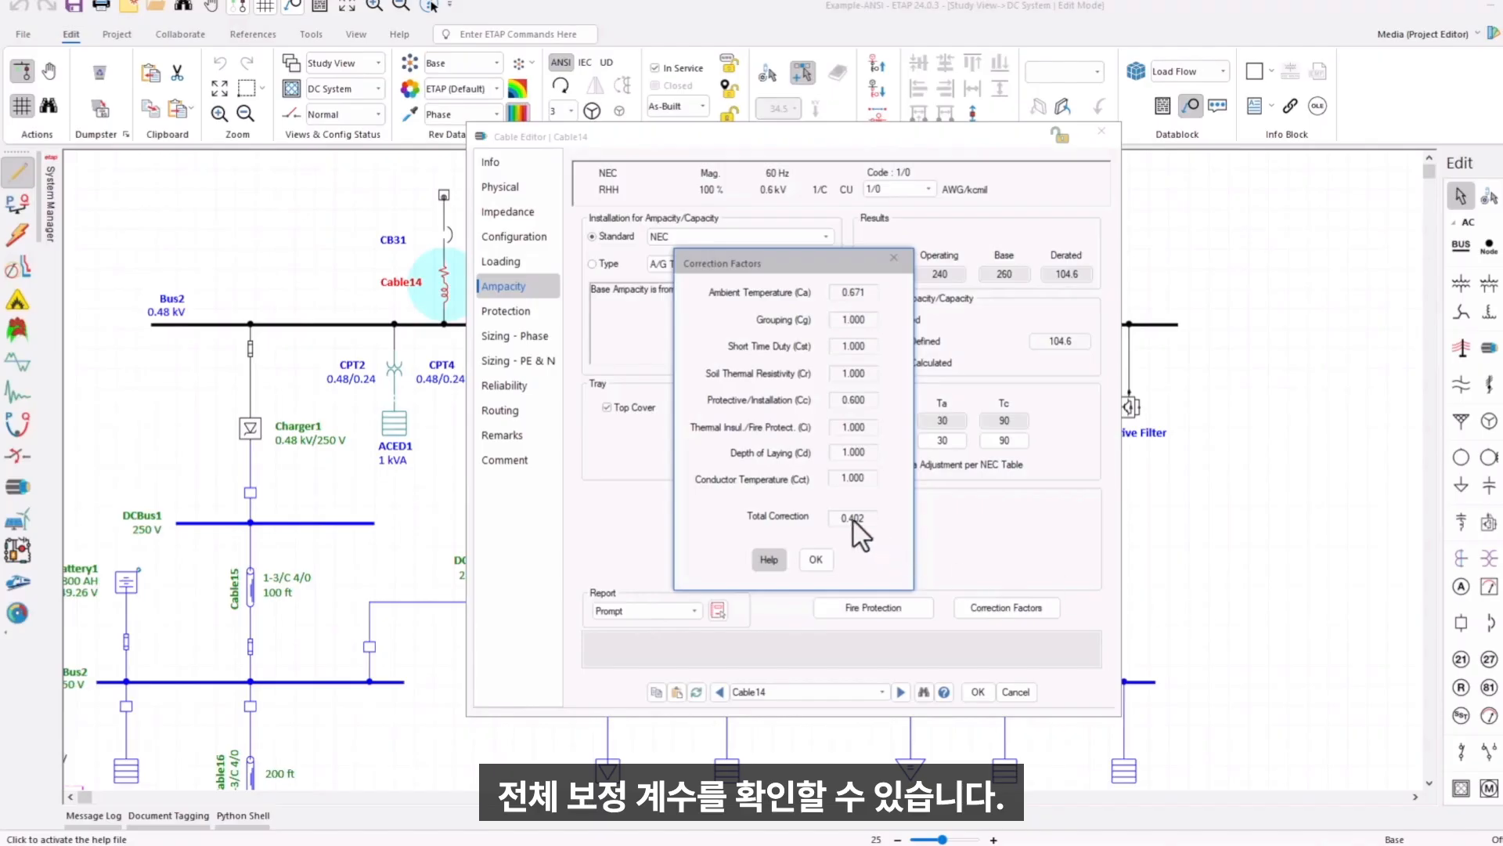
left_click(816, 560)
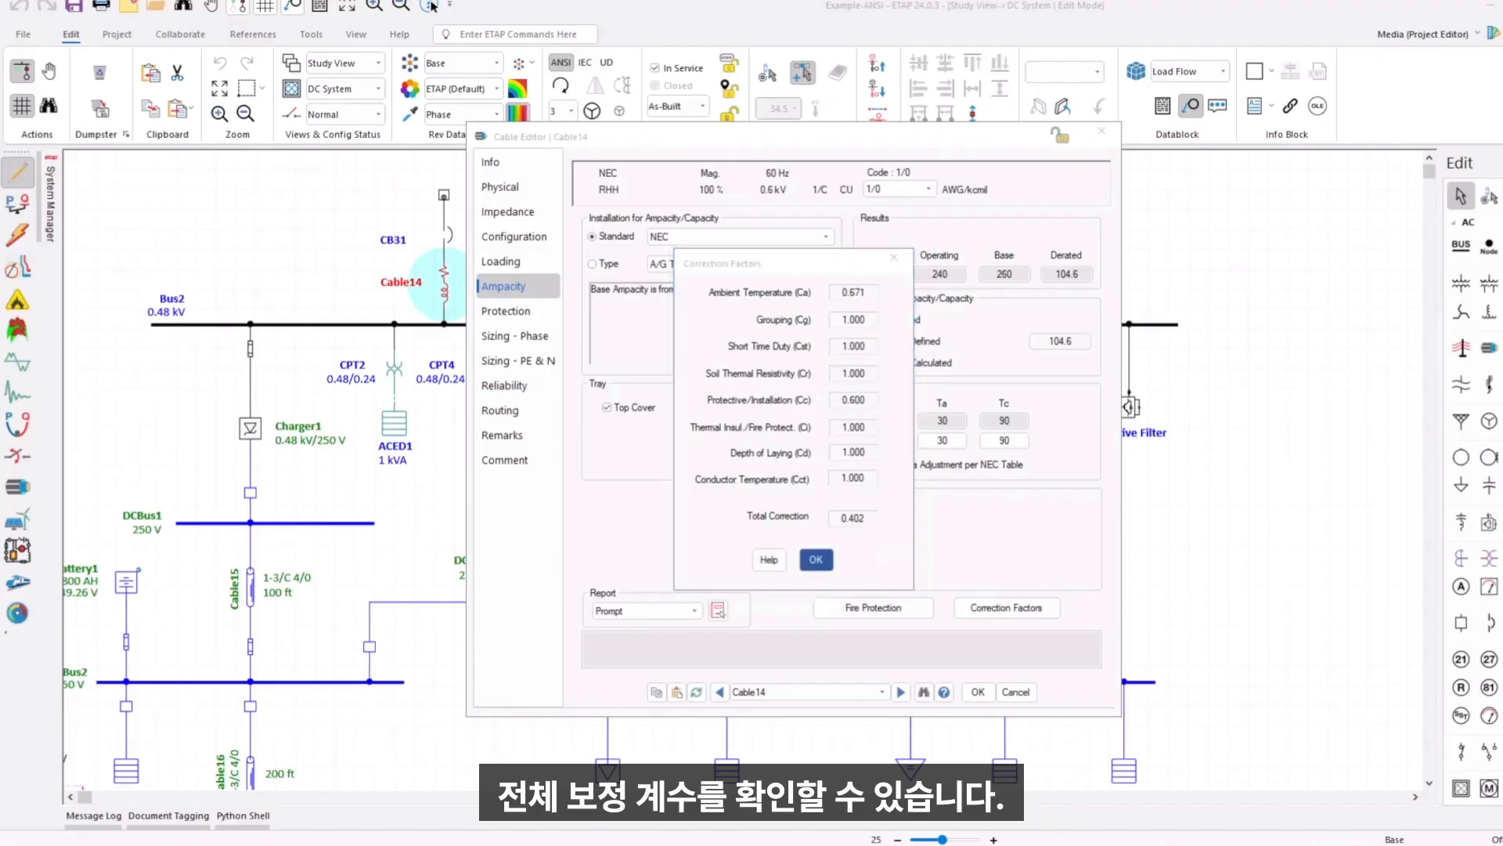
left_click(825, 561)
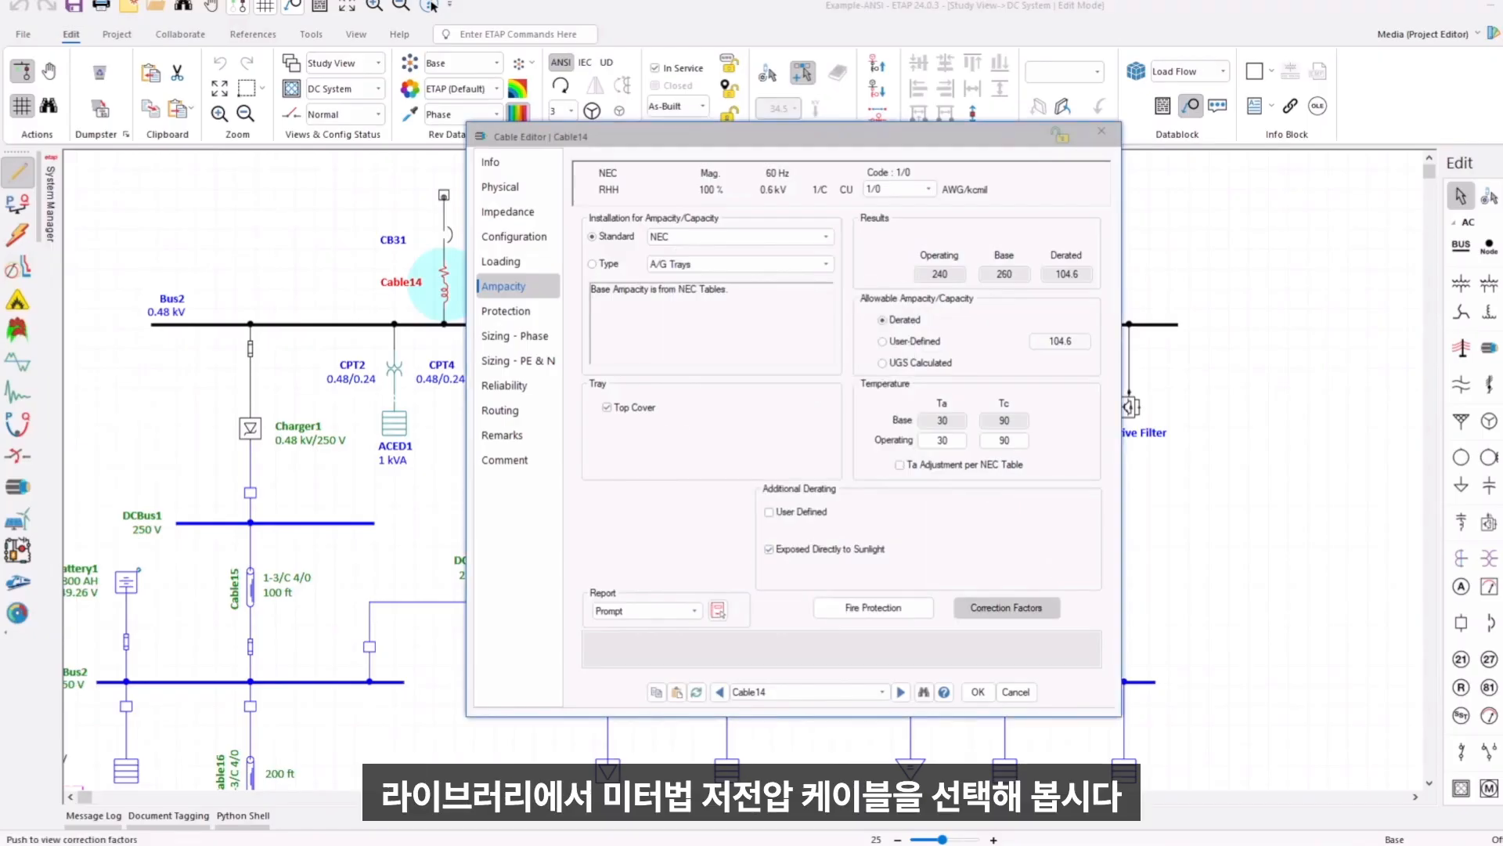
Reopen the cable library for Cable14 and filter the cable list to Metric units only.
left_click(517, 157)
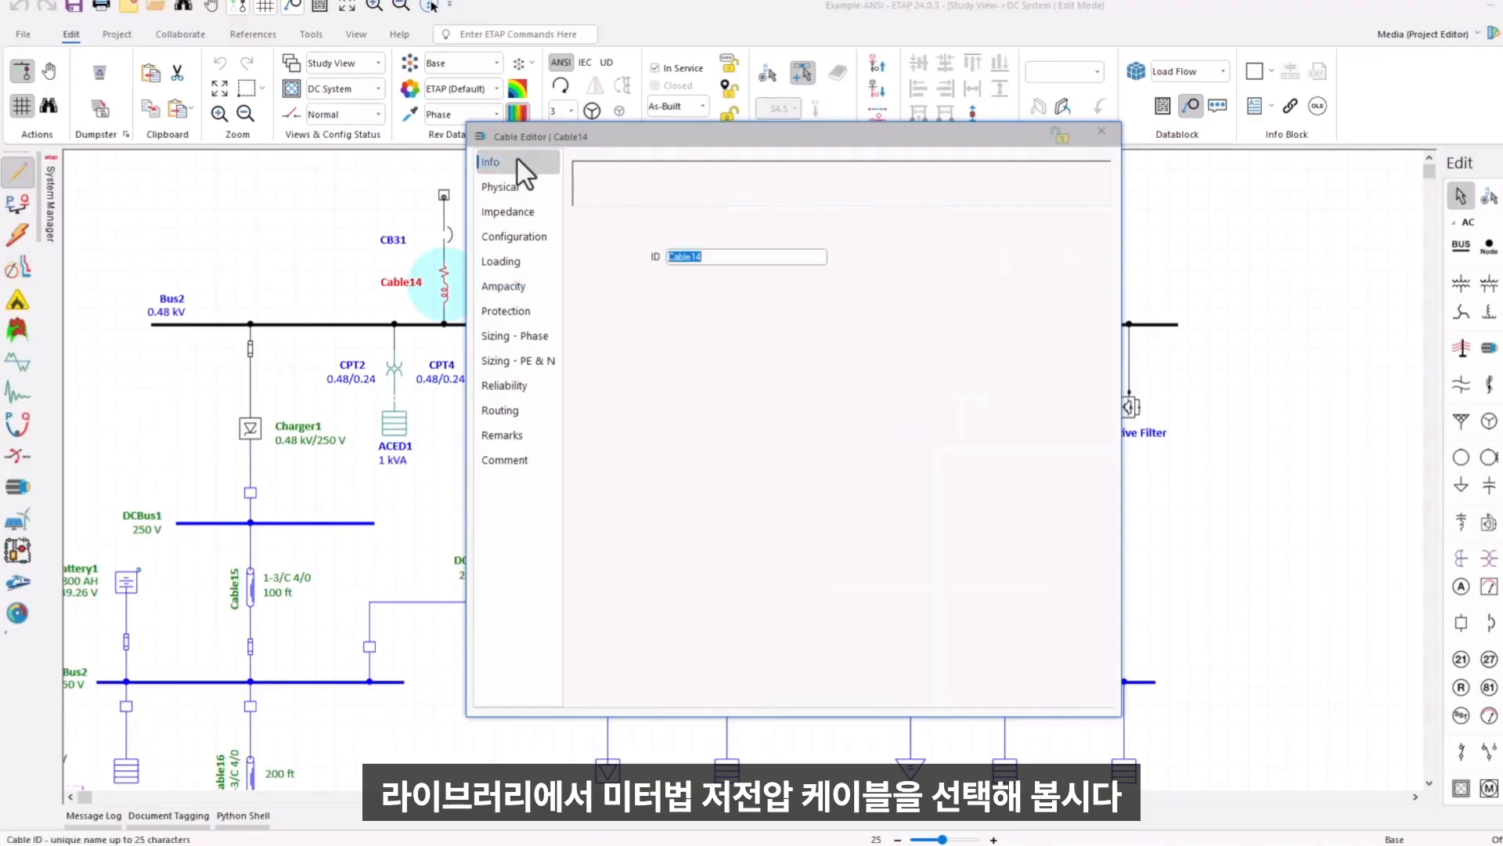
left_click(819, 563)
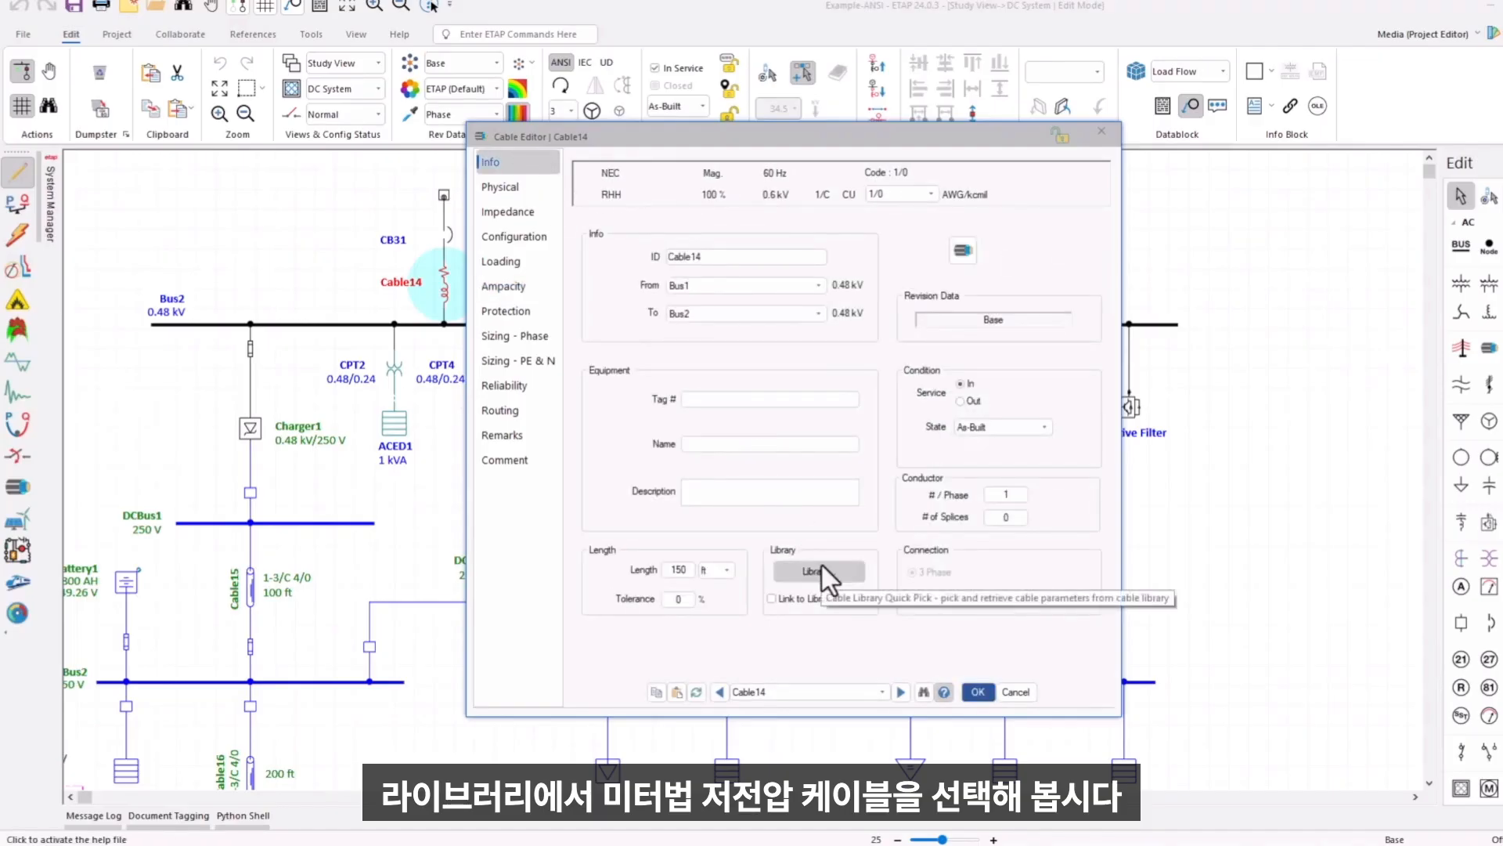
left_click(810, 564)
left_click(828, 573)
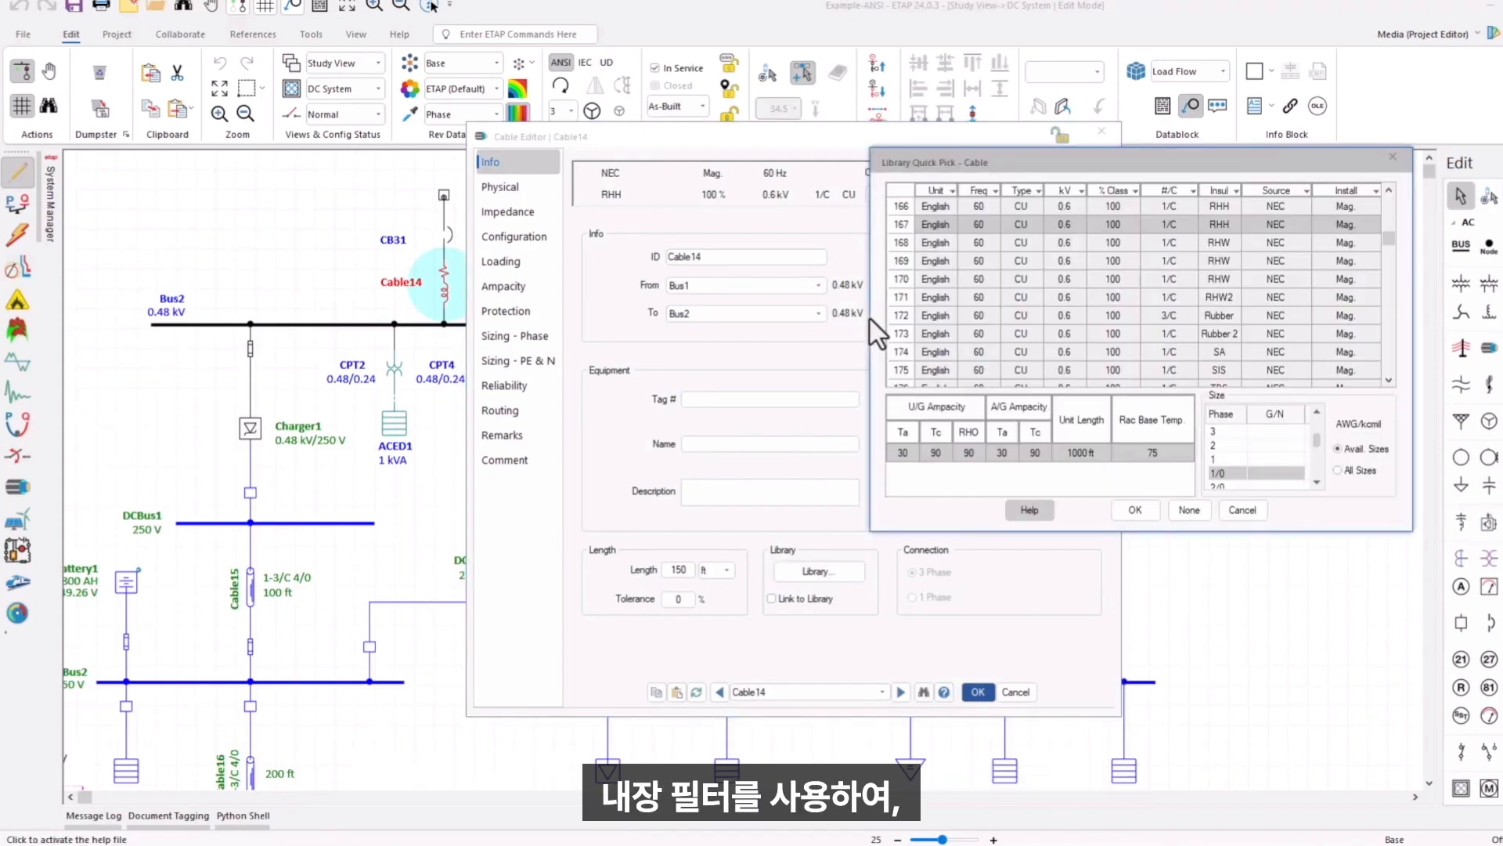
left_click(952, 191)
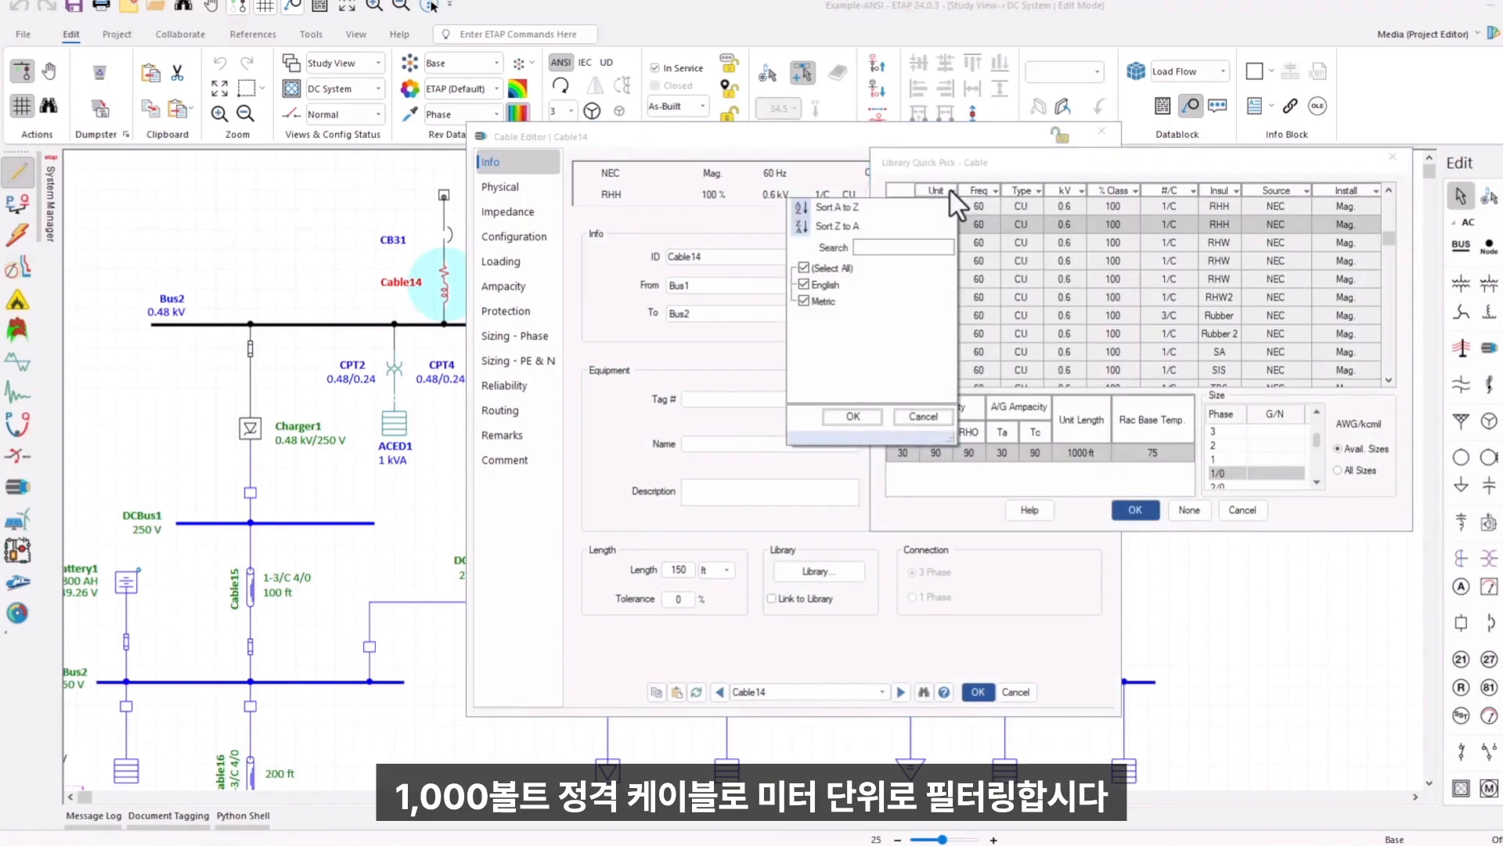
left_click(804, 268)
left_click(804, 301)
left_click(854, 415)
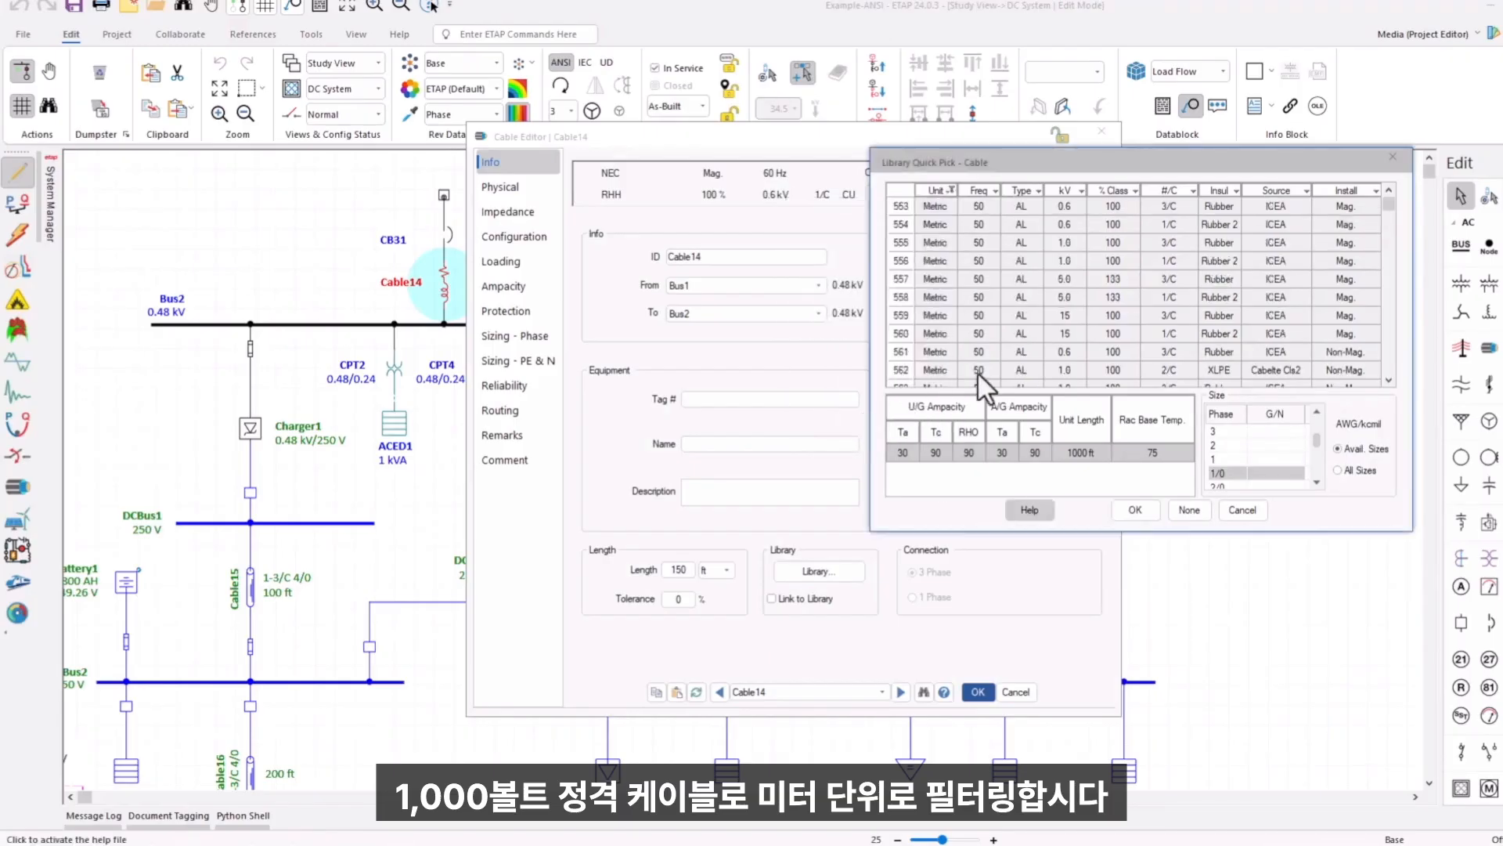
Narrow the cable library list to cables rated 1.0 kV.
left_click(1081, 189)
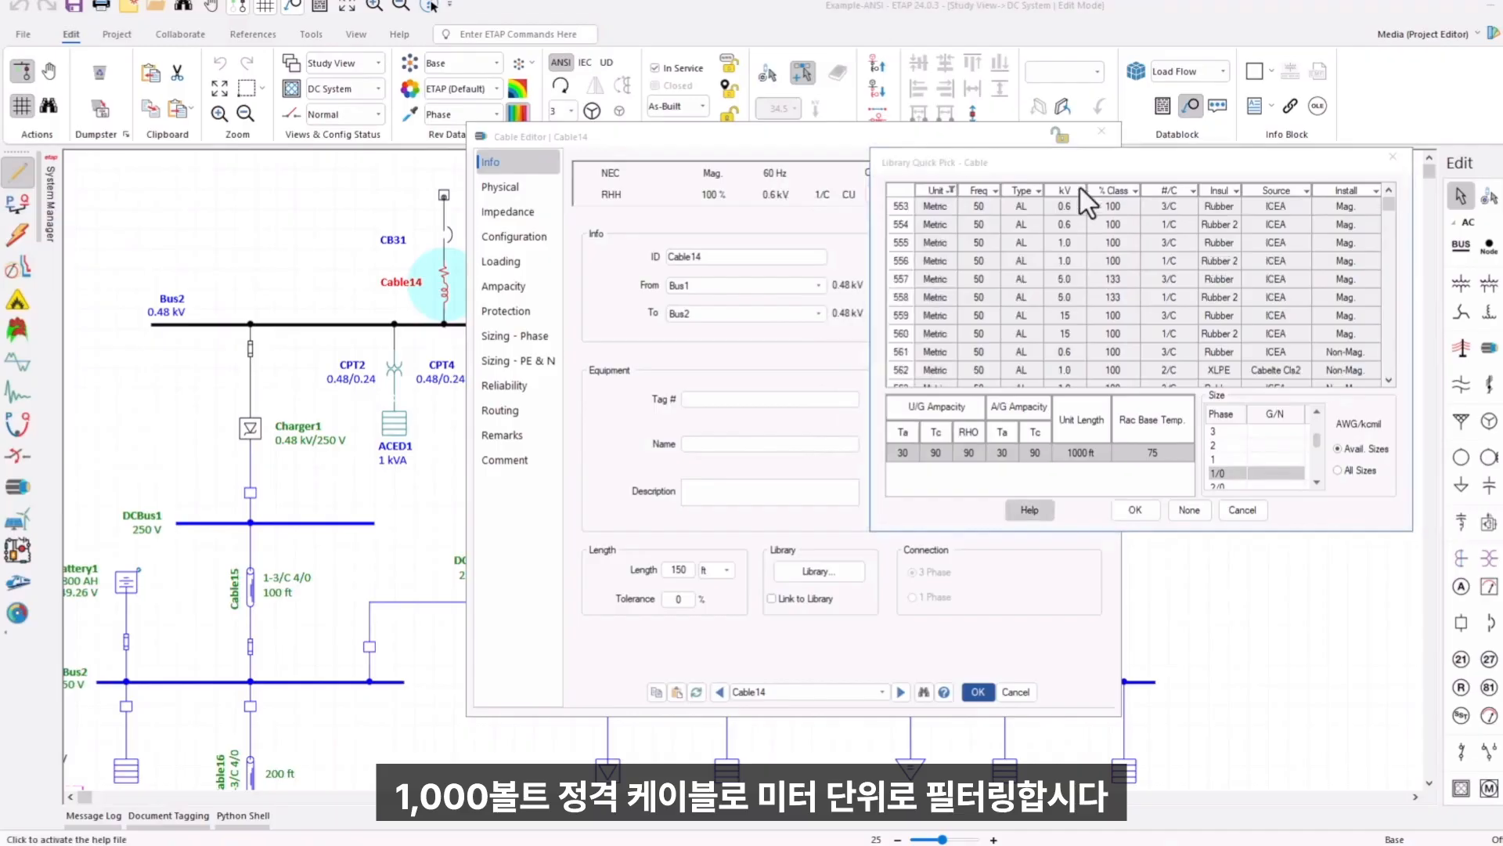
left_click(1082, 191)
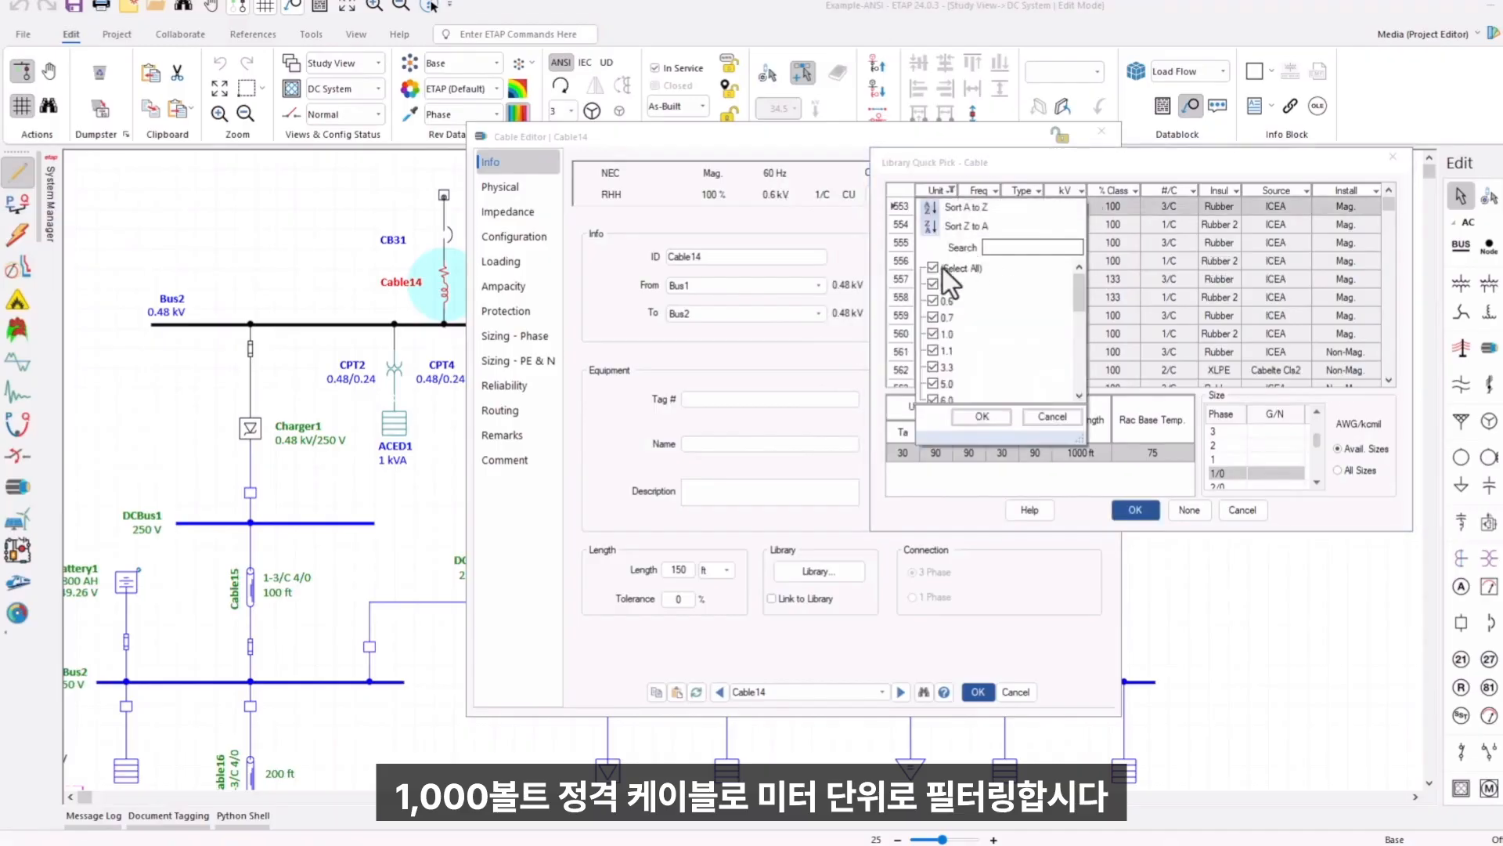
left_click(934, 332)
left_click(976, 415)
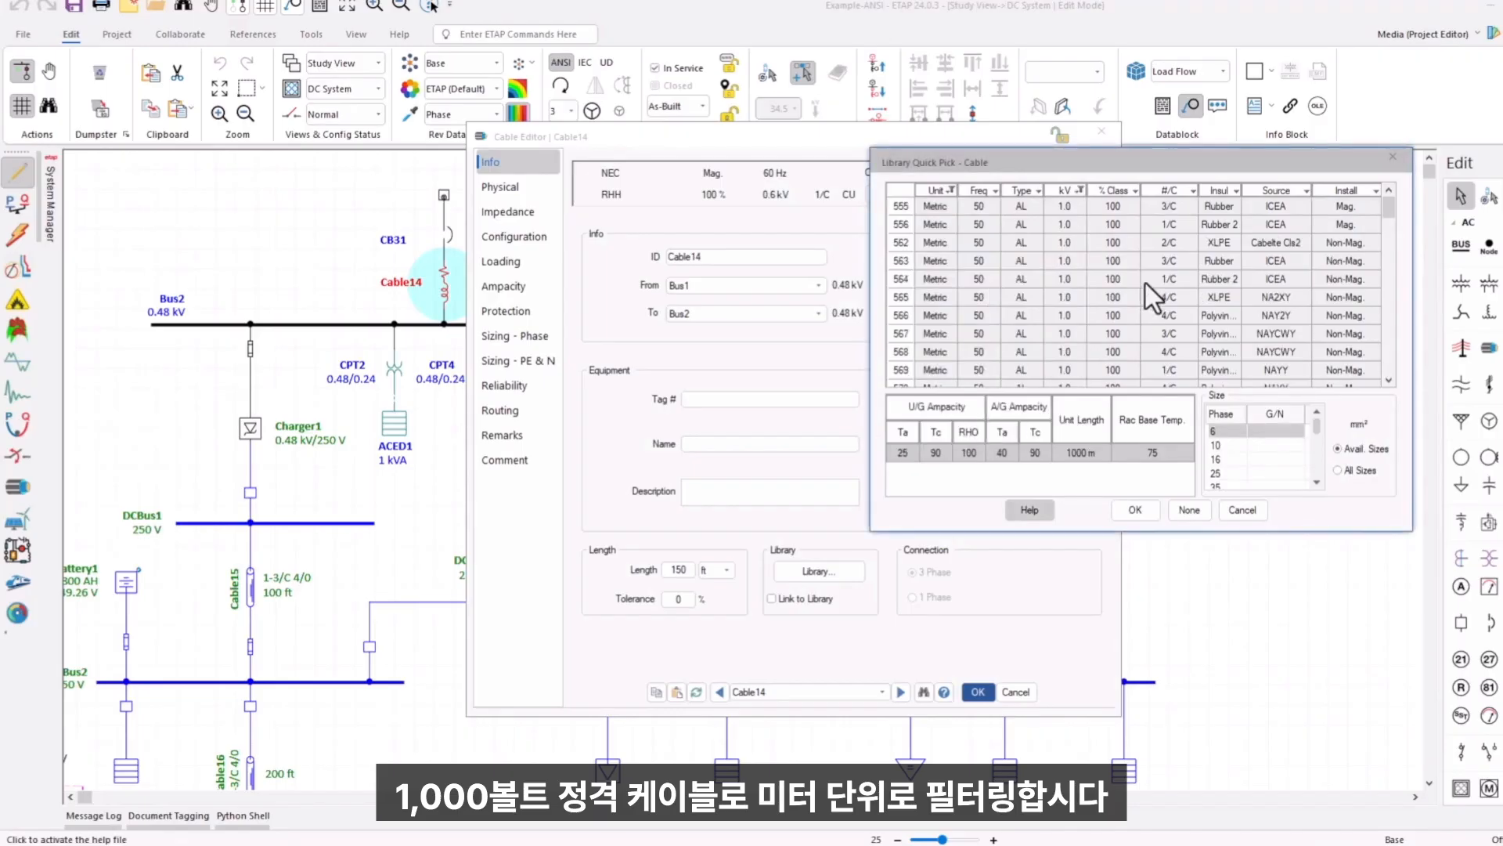
Filter the cable library list further to single-conductor (1/C) cables with XLPE insulation.
left_click(1191, 191)
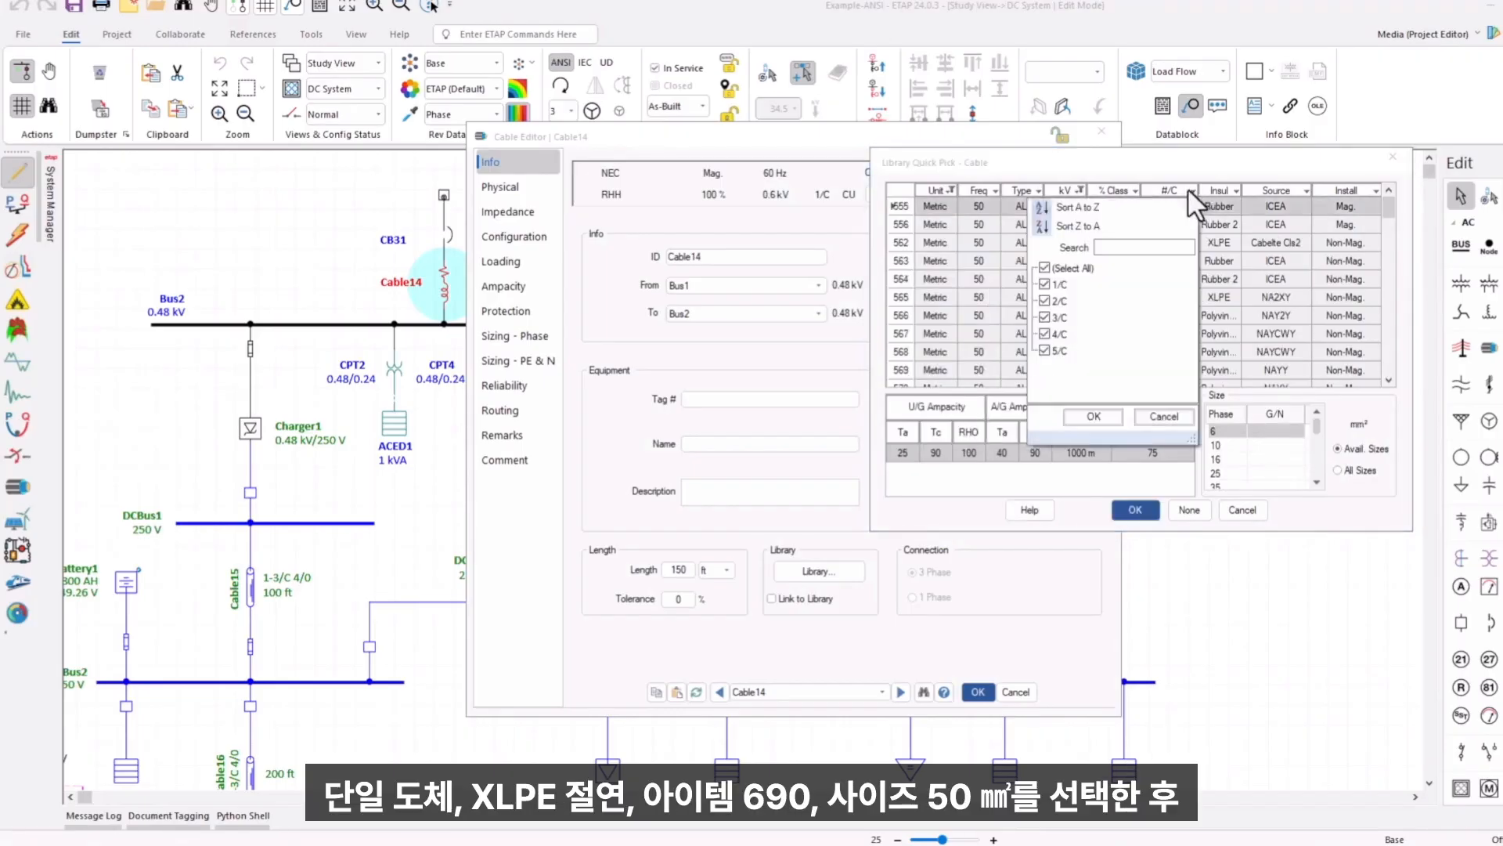
left_click(1046, 267)
left_click(1043, 283)
left_click(1083, 414)
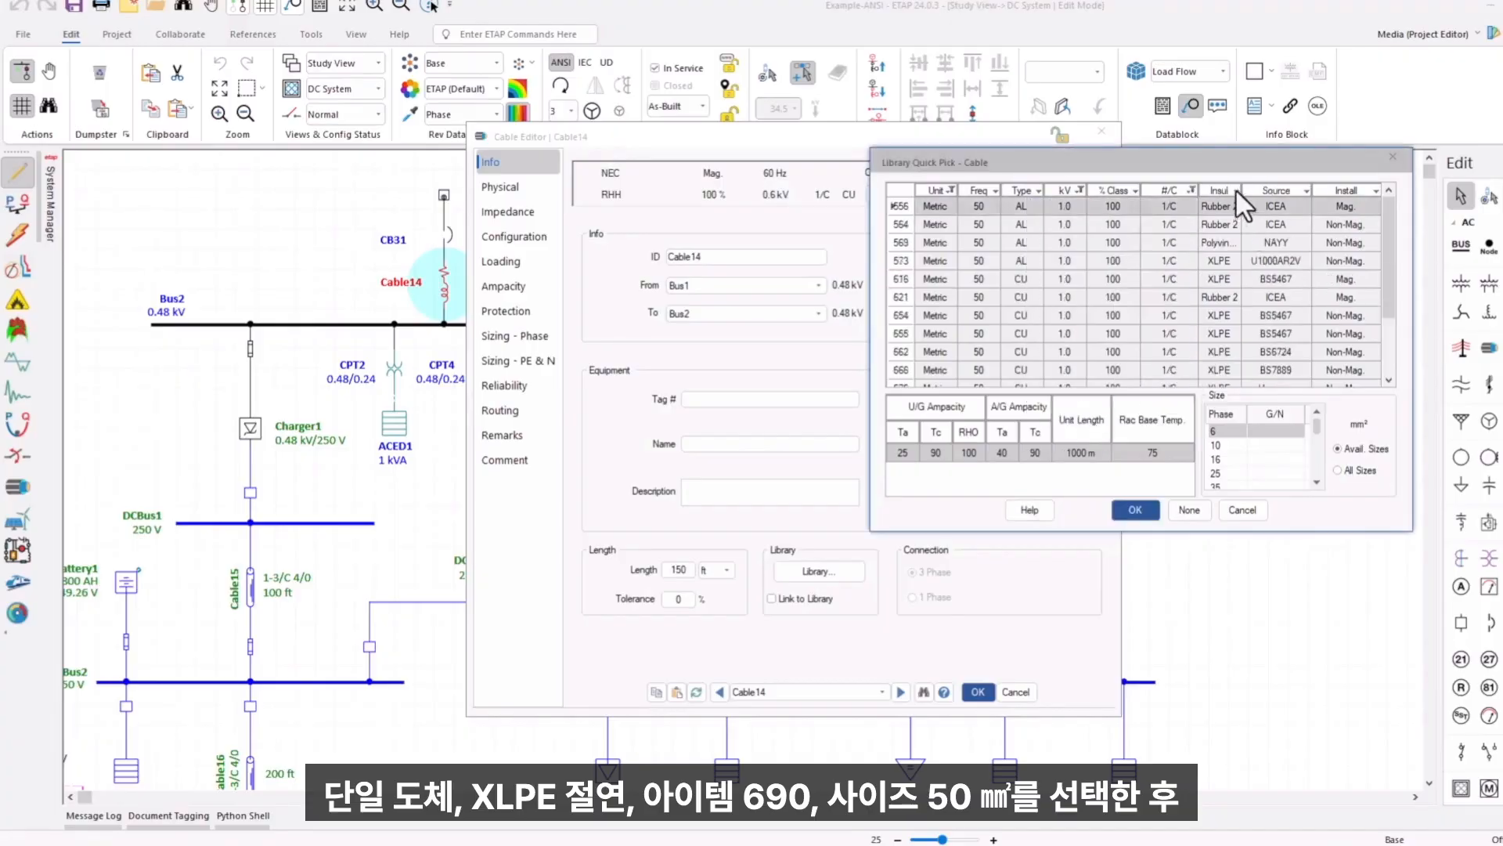
left_click(1236, 191)
left_click(1087, 268)
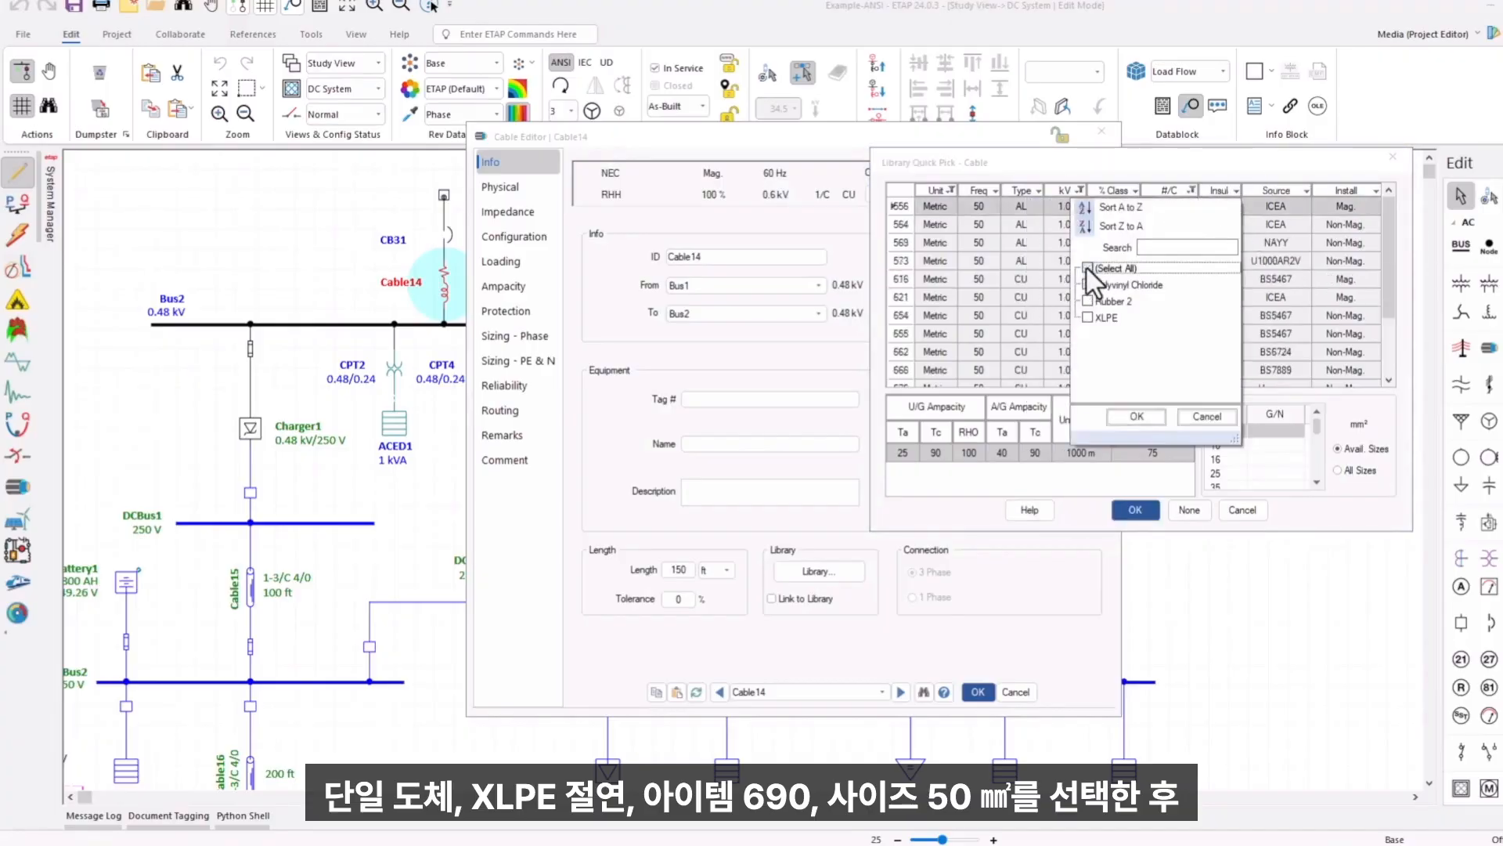
left_click(1088, 317)
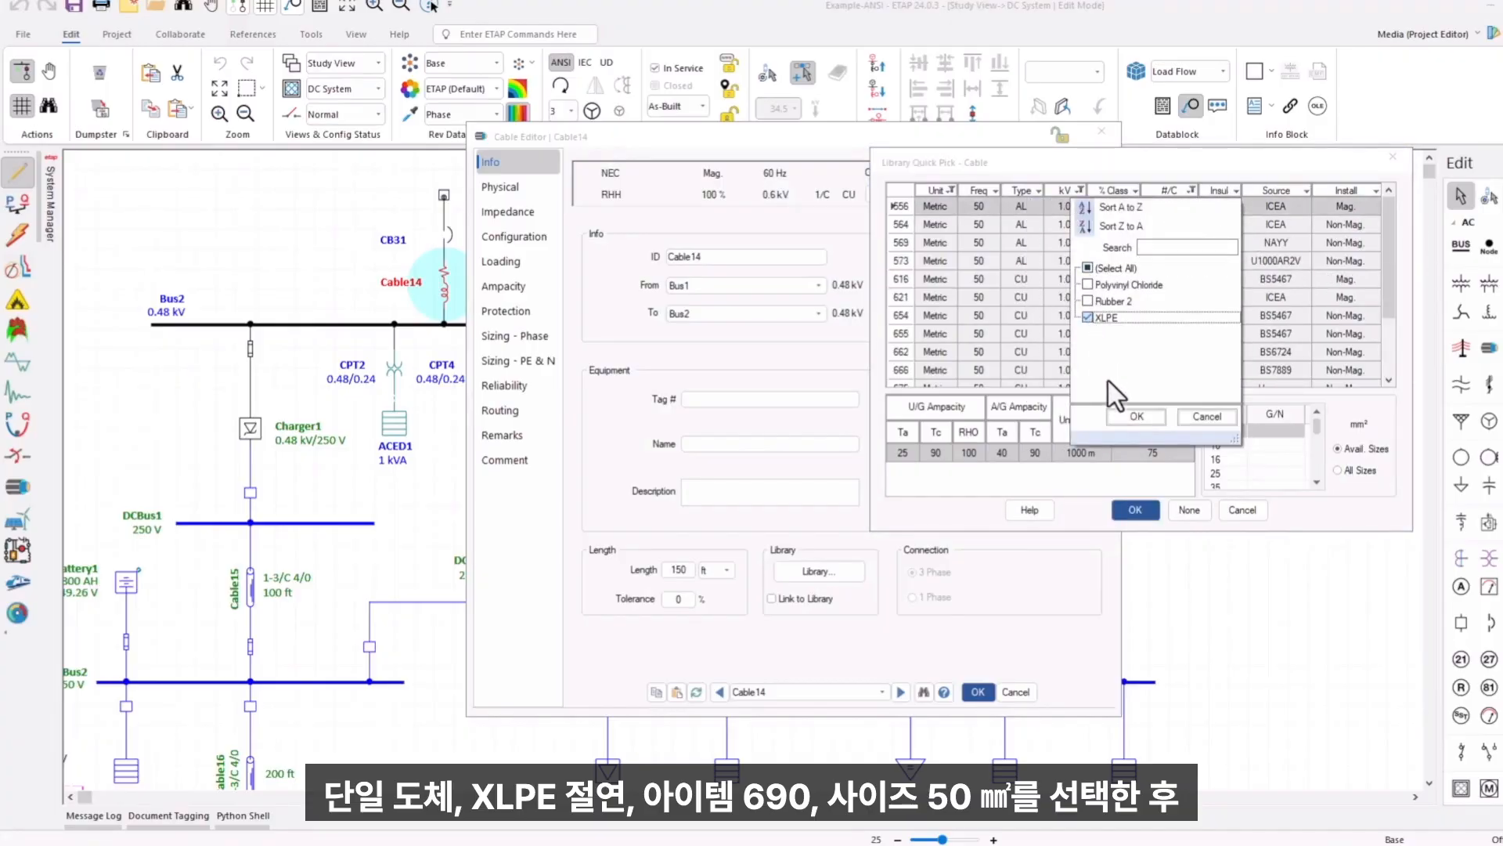
left_click(1131, 418)
Assign library item 690 (Prys FFS110) in size 50 mm² to Cable14.
left_click(899, 333)
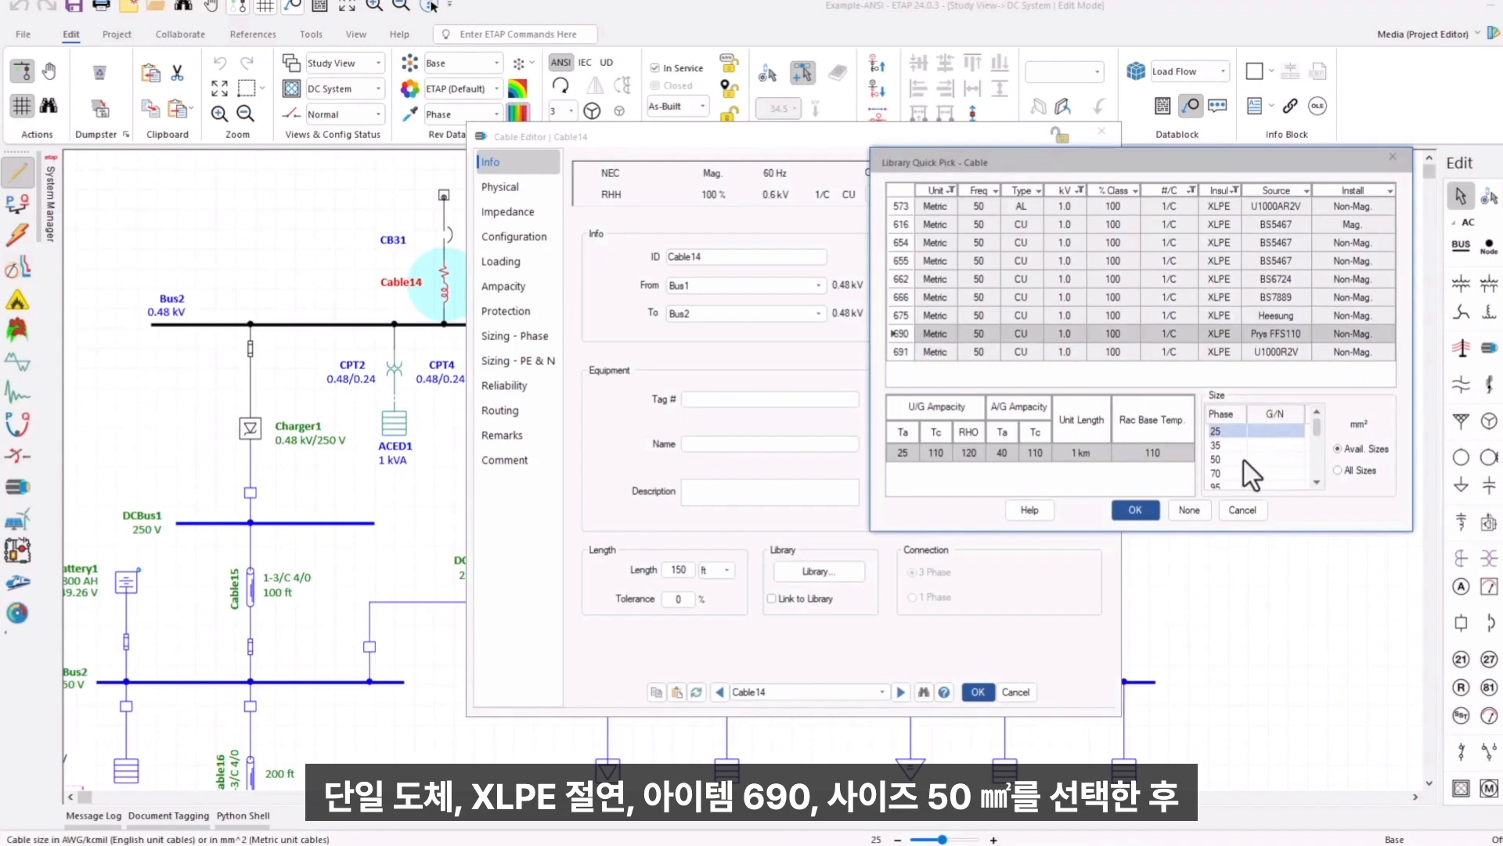
left_click(1220, 457)
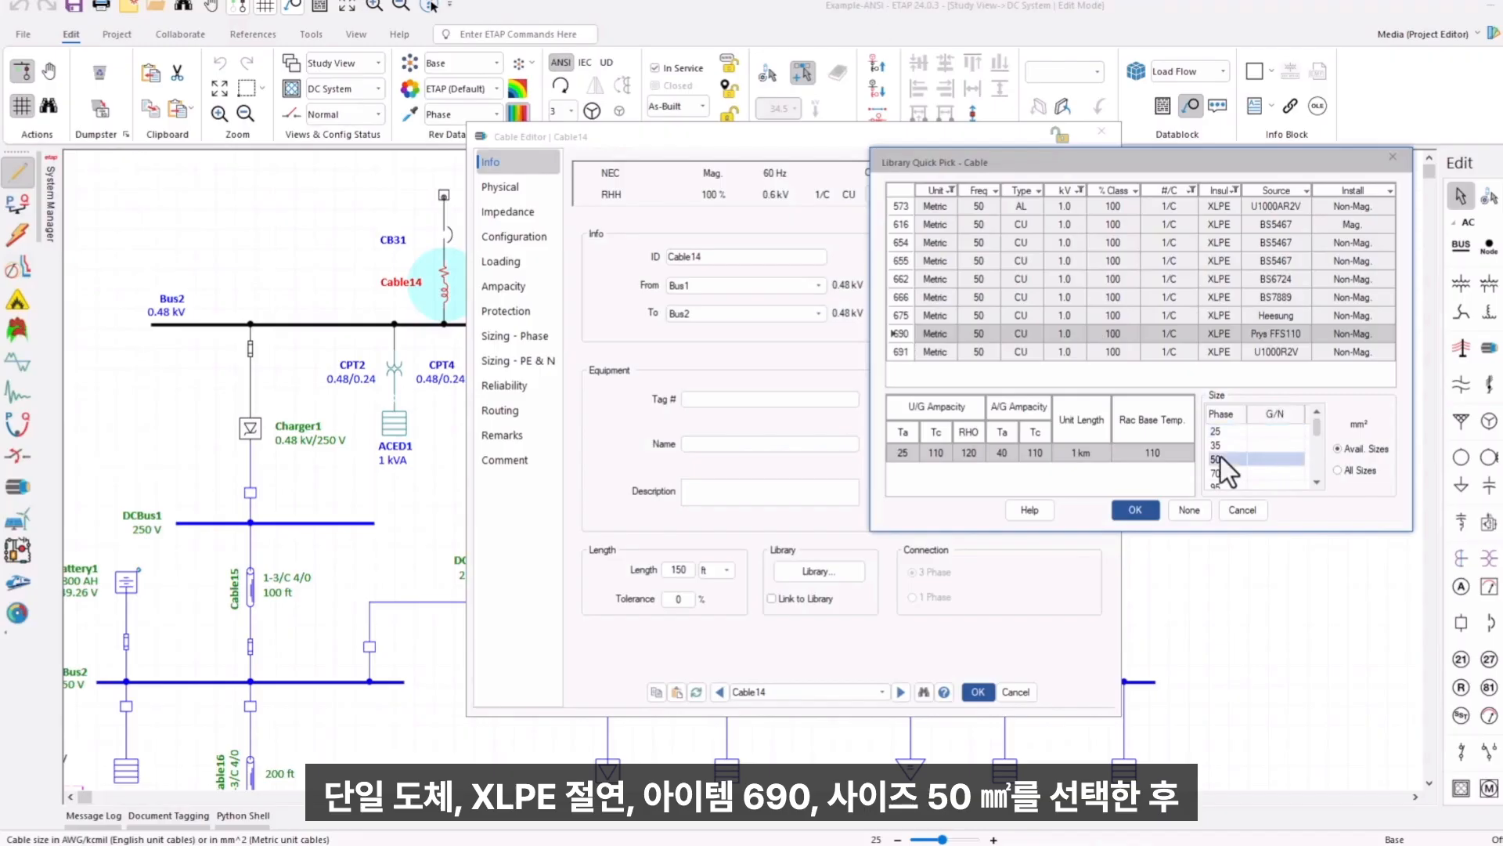
left_click(1139, 506)
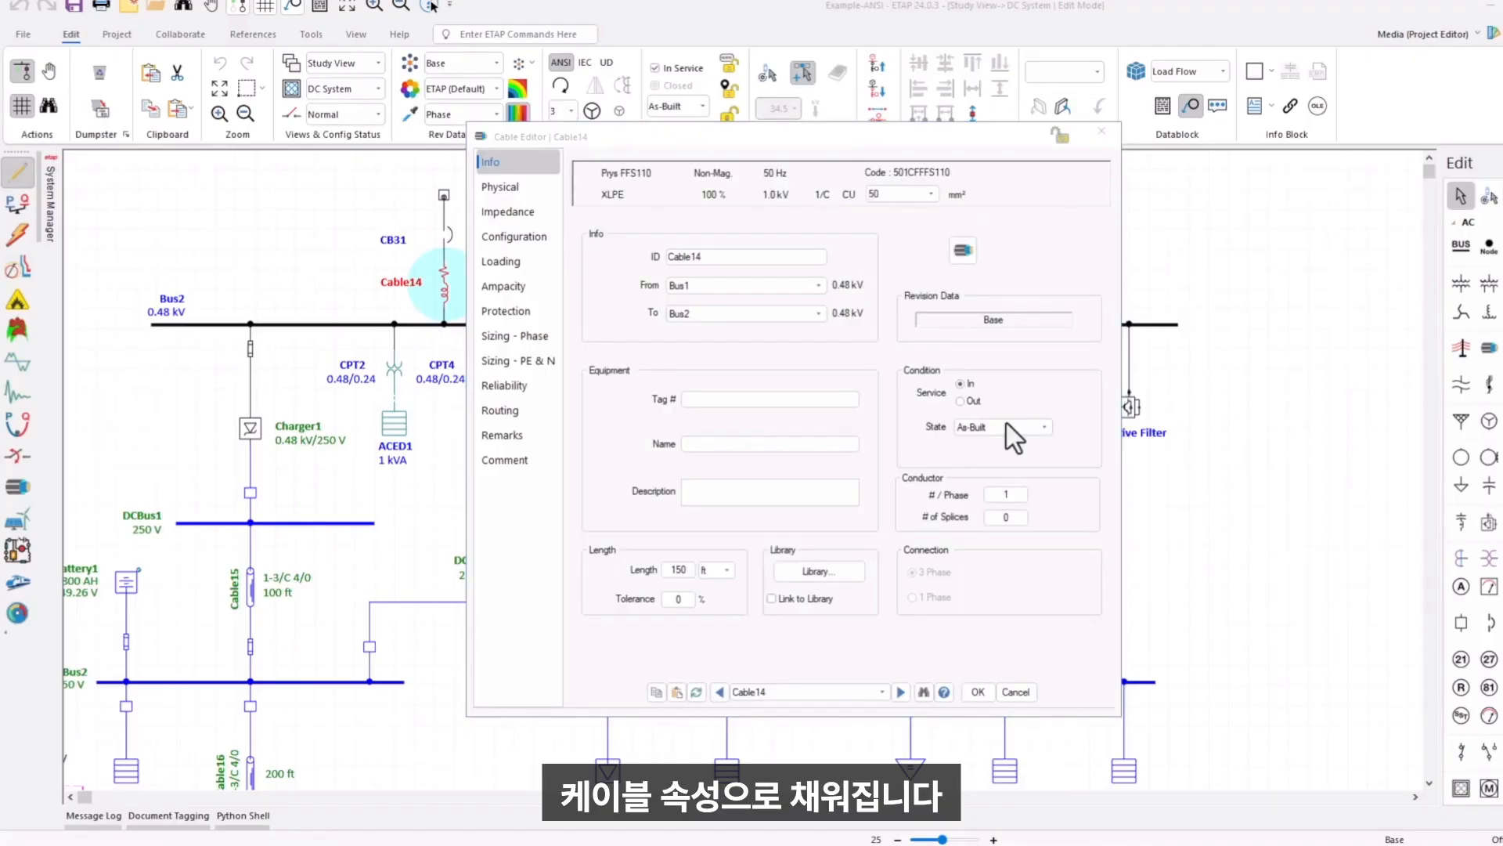
Set Cable14's ampacity installation standard to IEC 60364 with installation type A/G Trays.
left_click(520, 291)
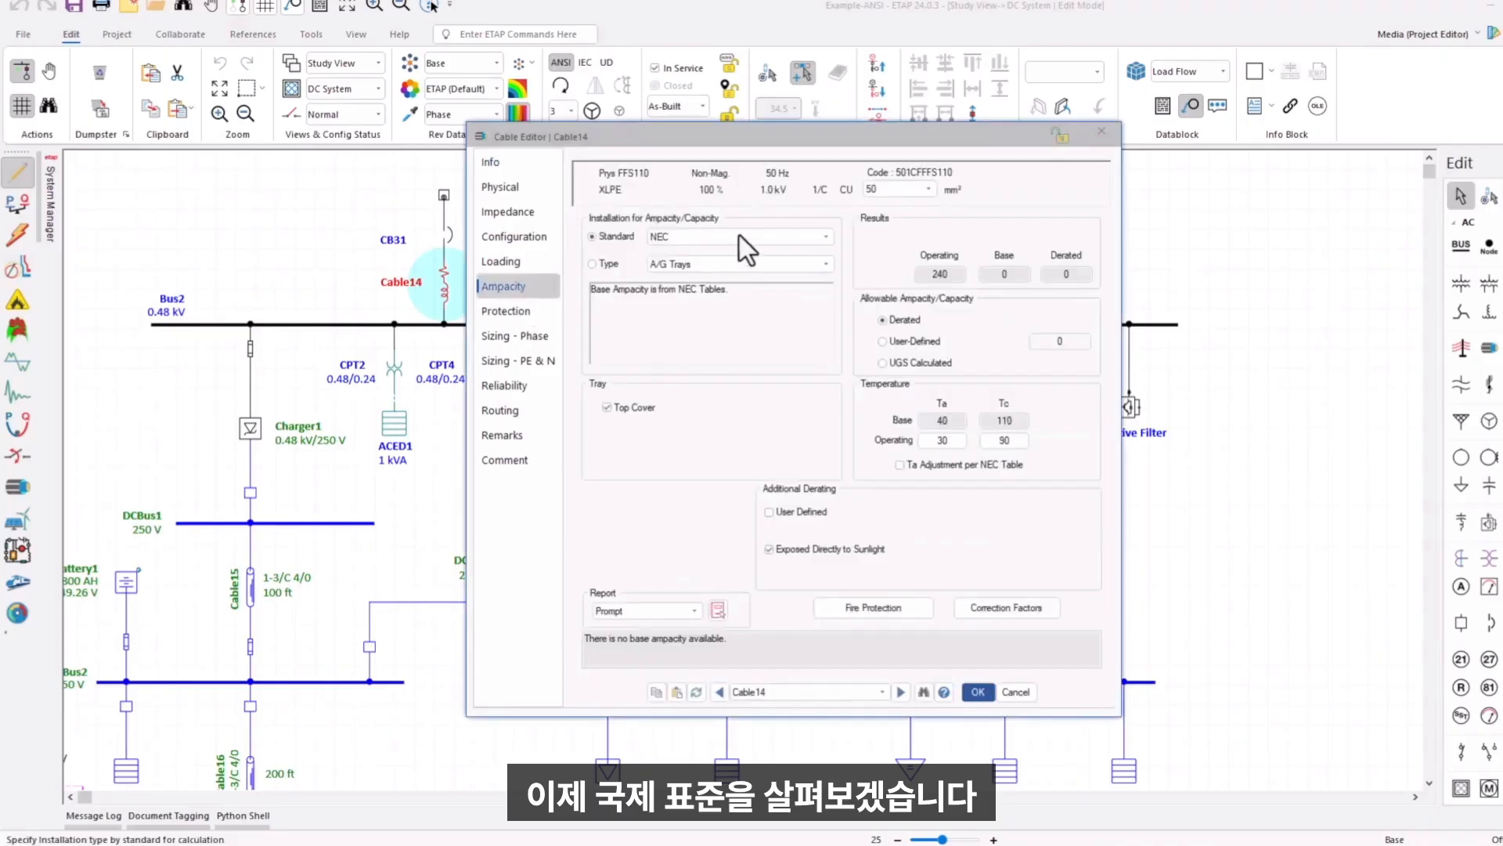
left_click(740, 235)
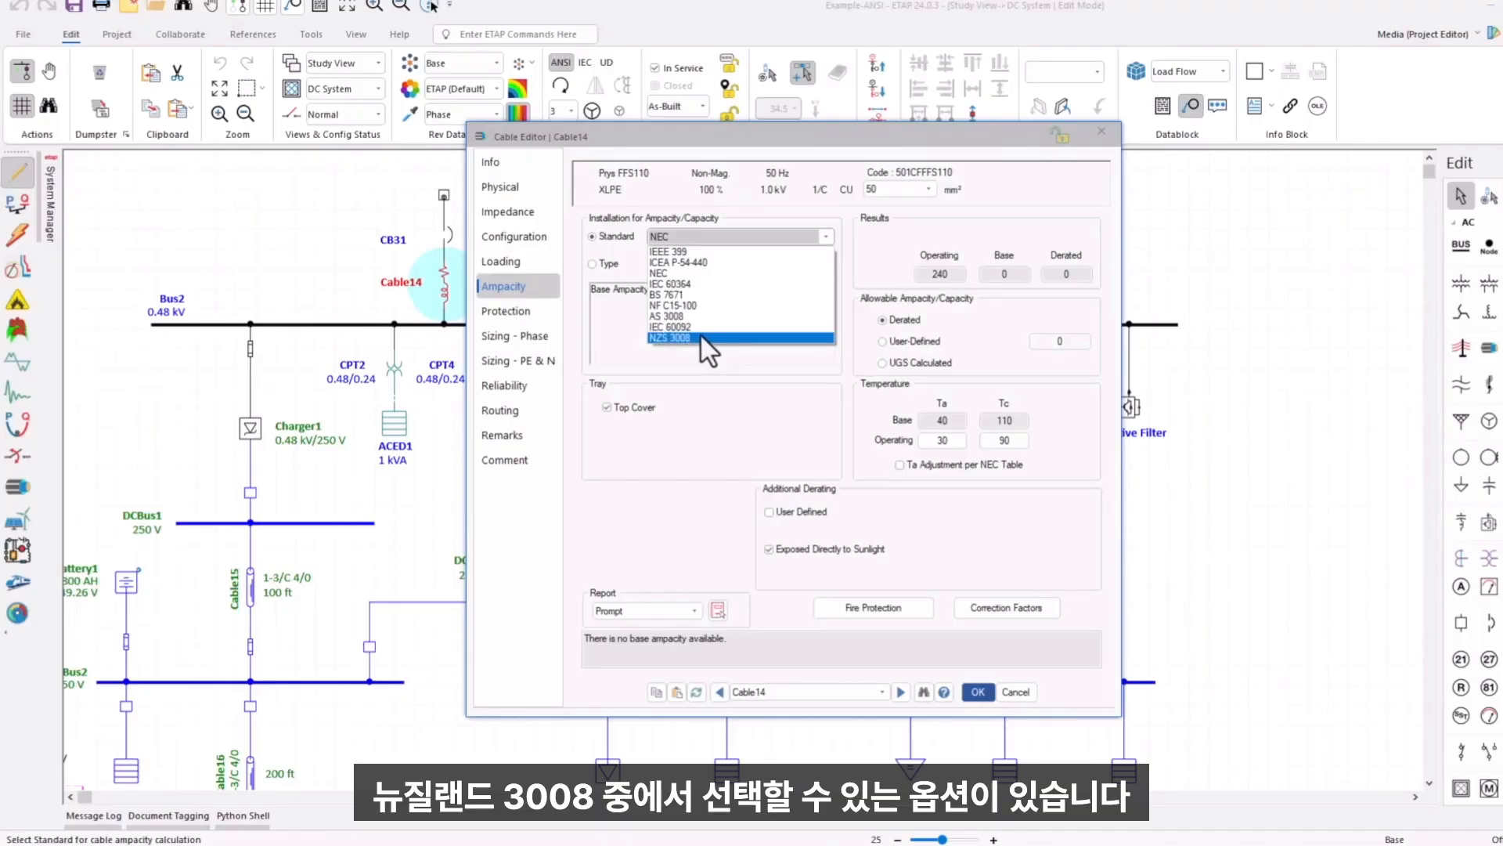
left_click(694, 283)
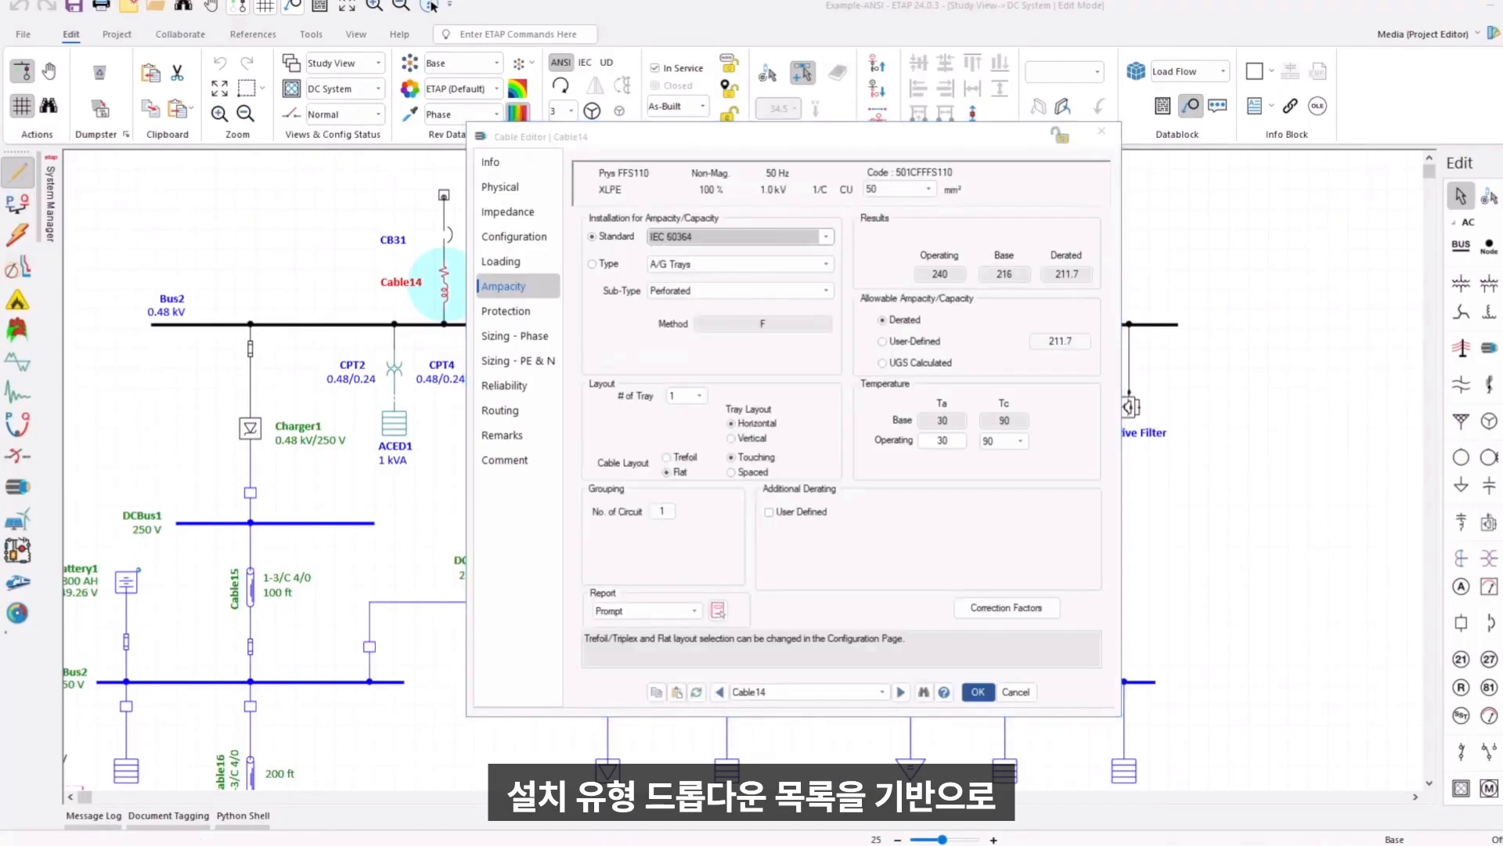
left_click(740, 264)
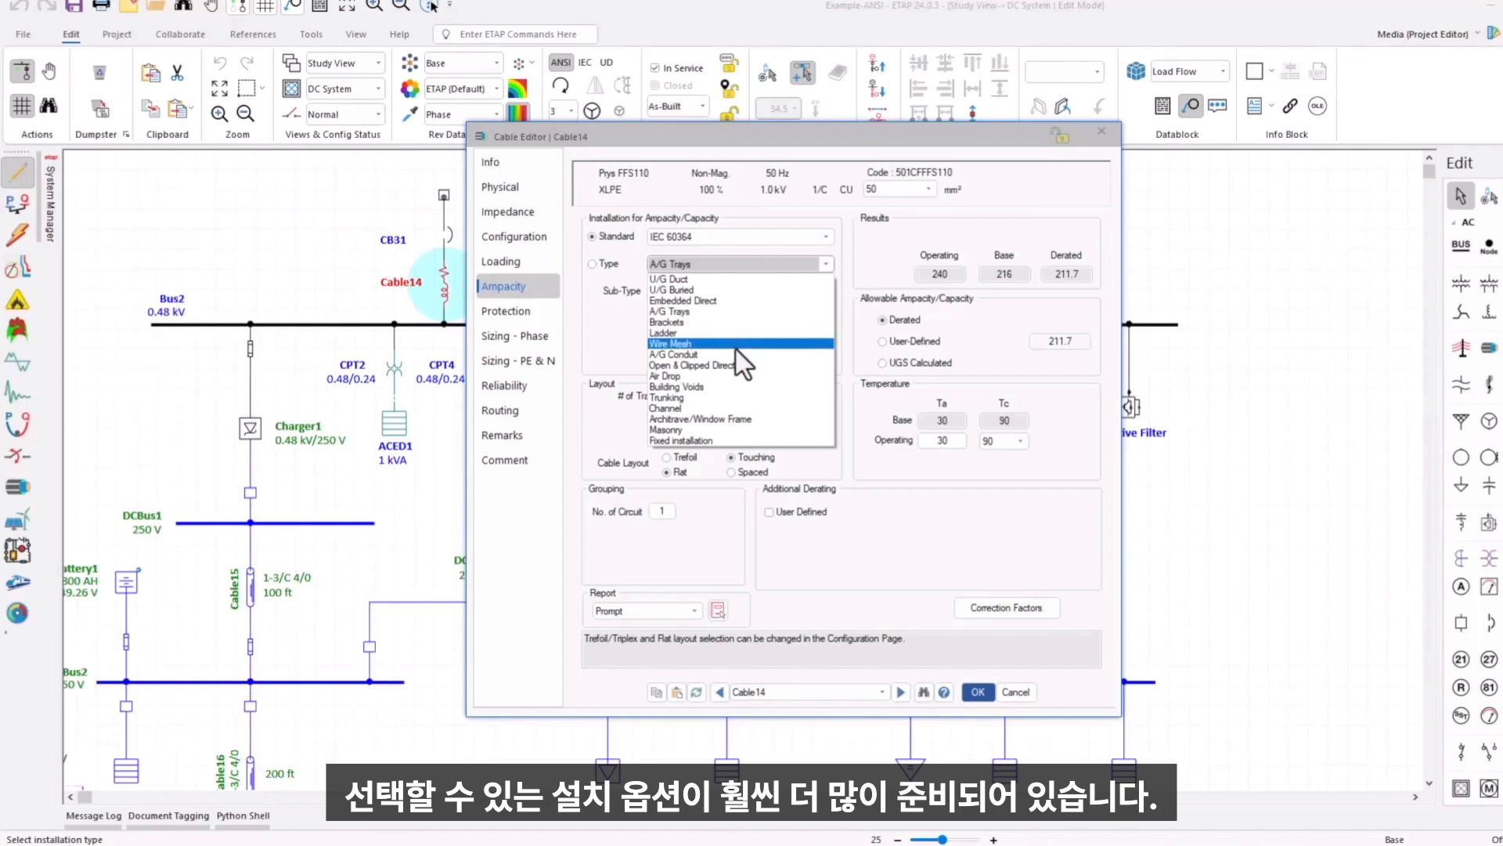
left_click(693, 312)
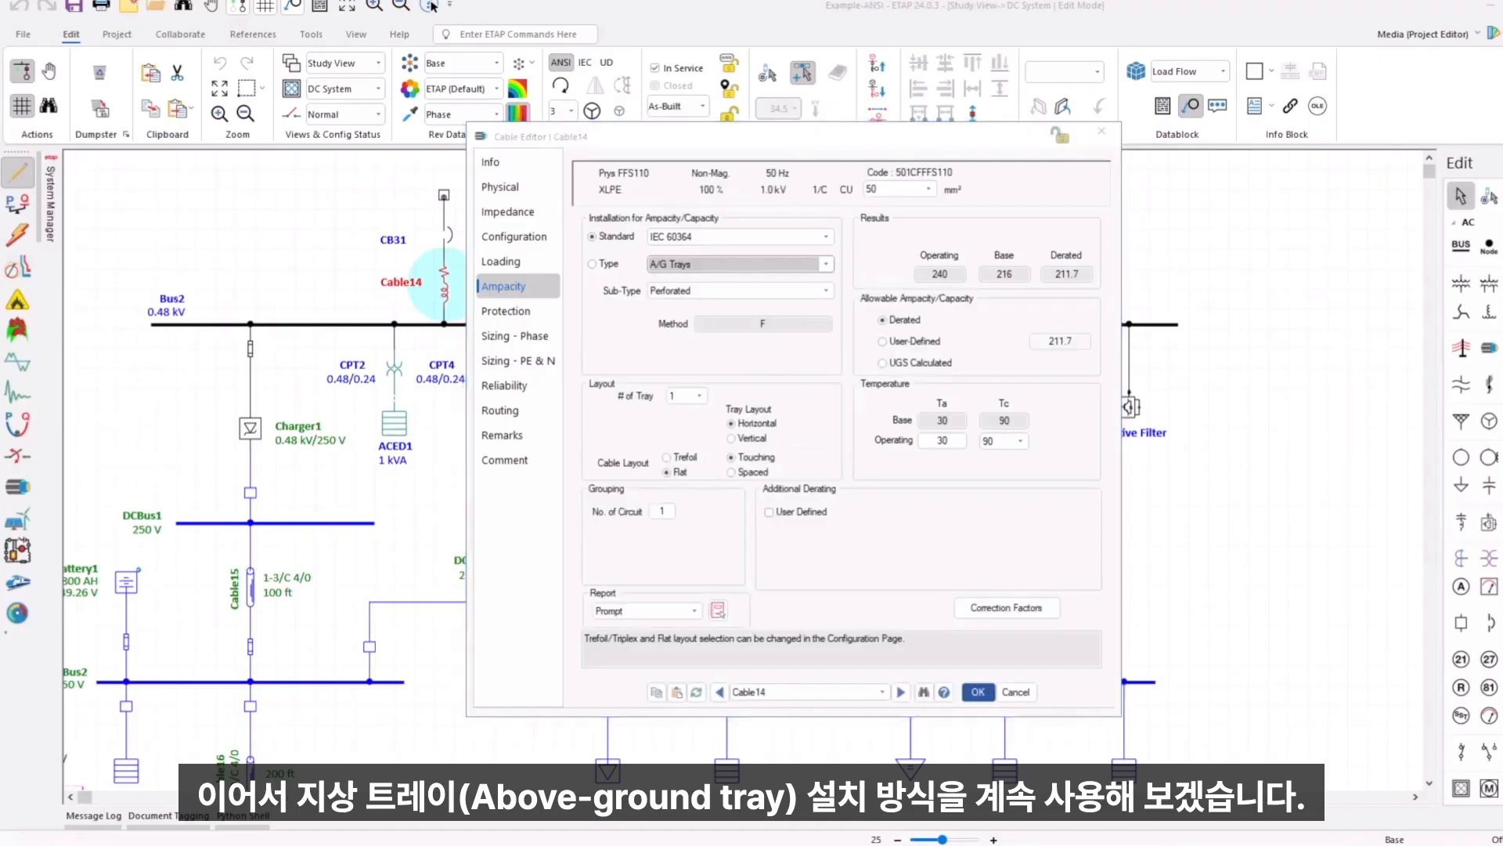
Compare Cable14's base ampacity between the Unperforated and Perforated tray sub-types, ending on Perforated.
left_click(723, 291)
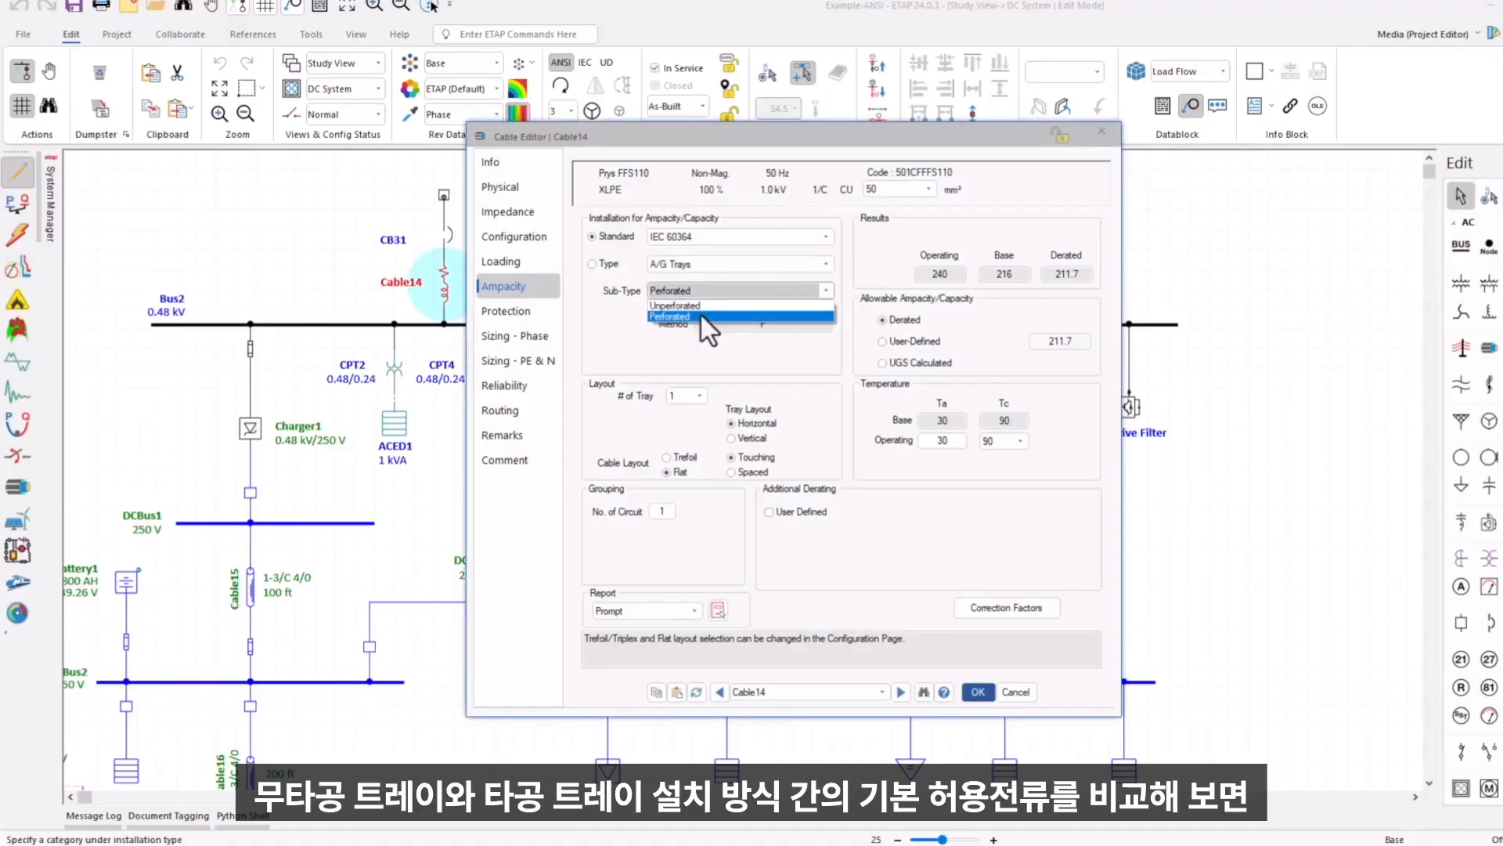
left_click(698, 307)
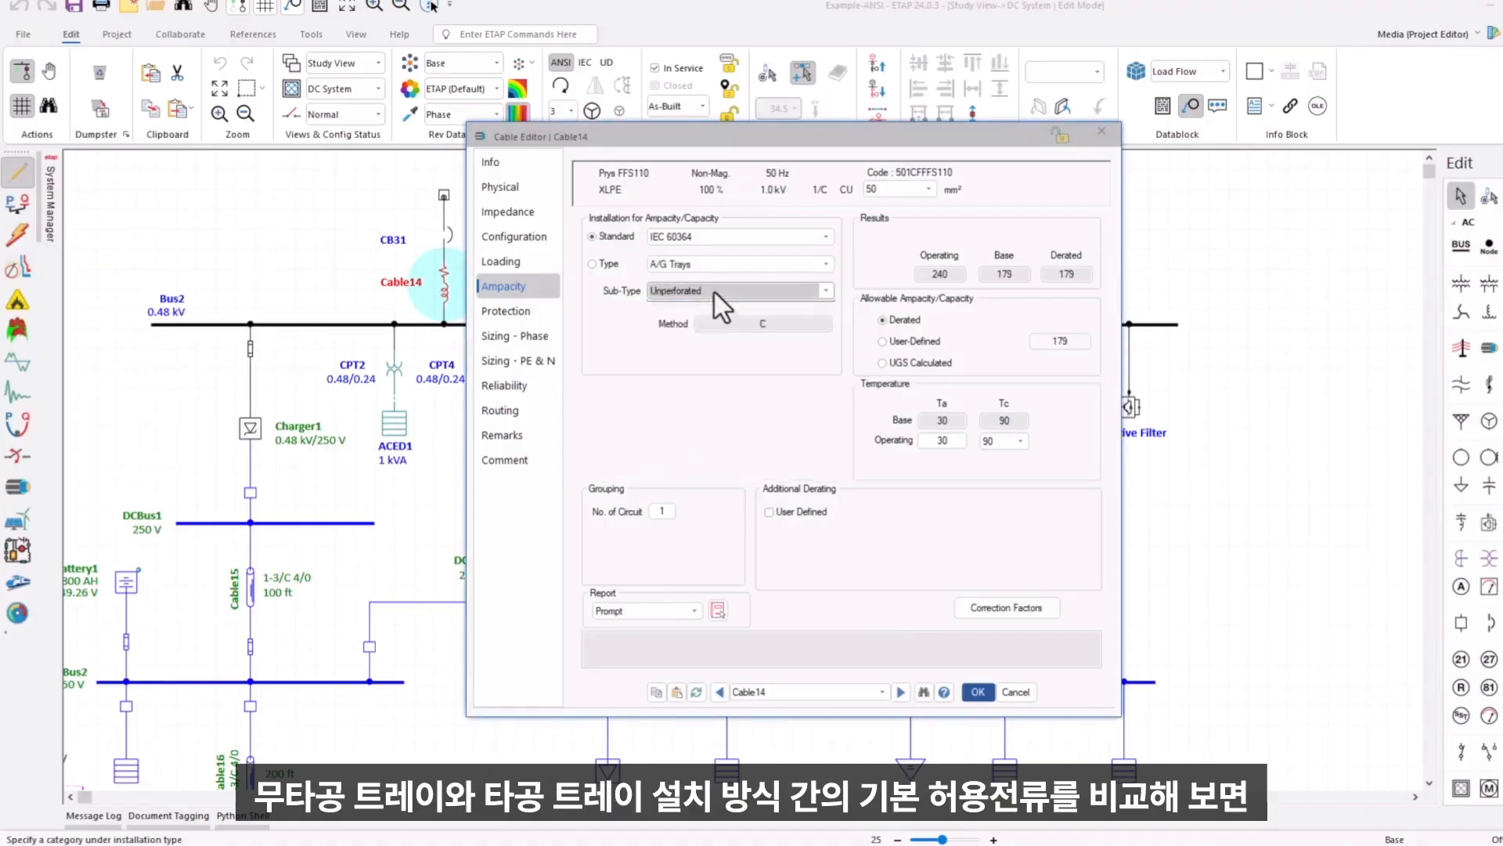
left_click(715, 293)
left_click(687, 316)
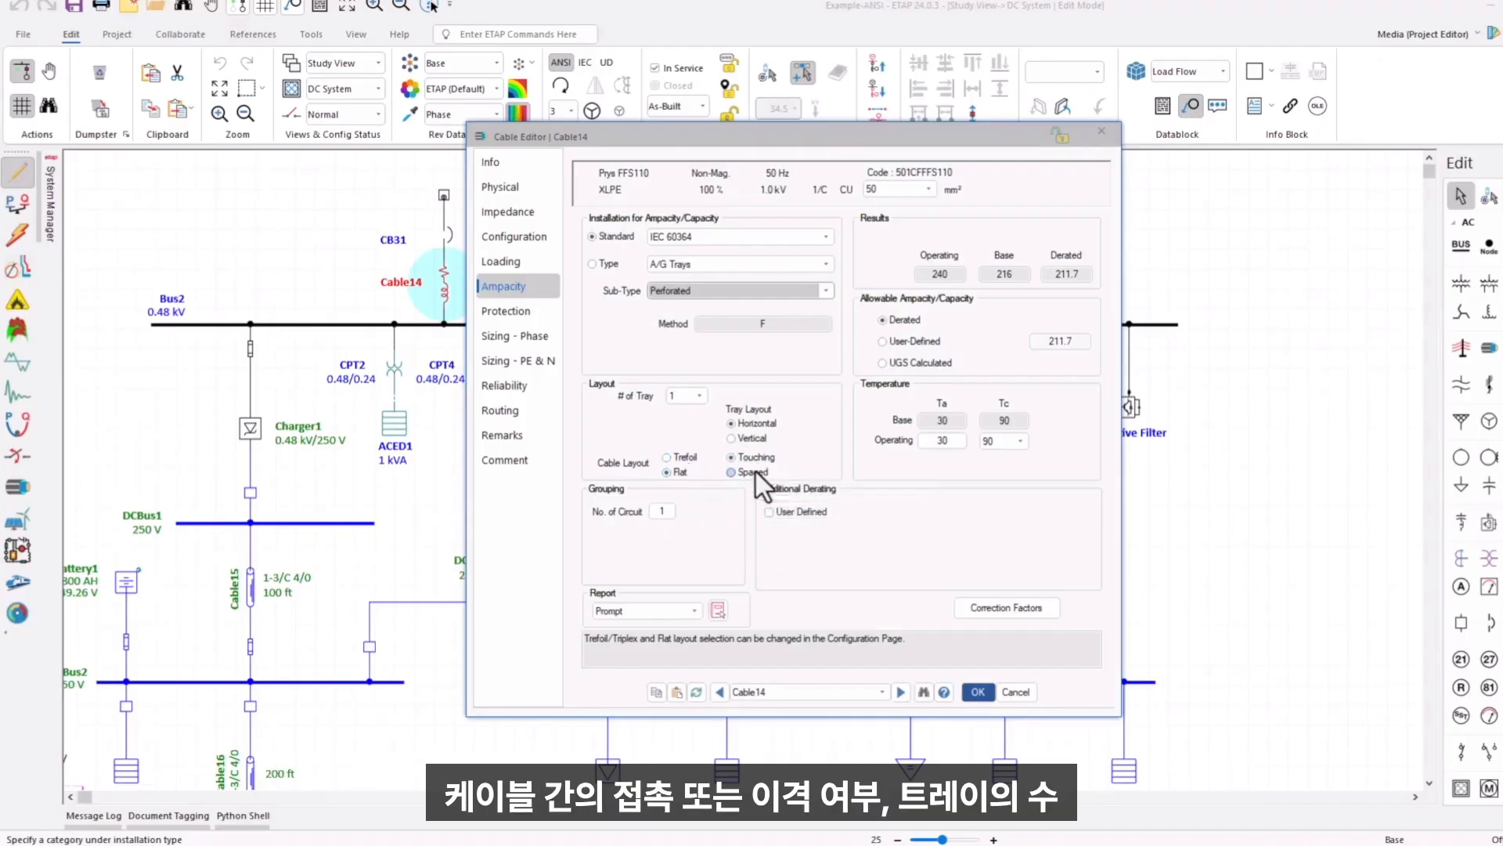
Examine Cable14's tray count choices and layout note, and the loading and minimum conductors per phase constraints for phase sizing.
left_click(702, 396)
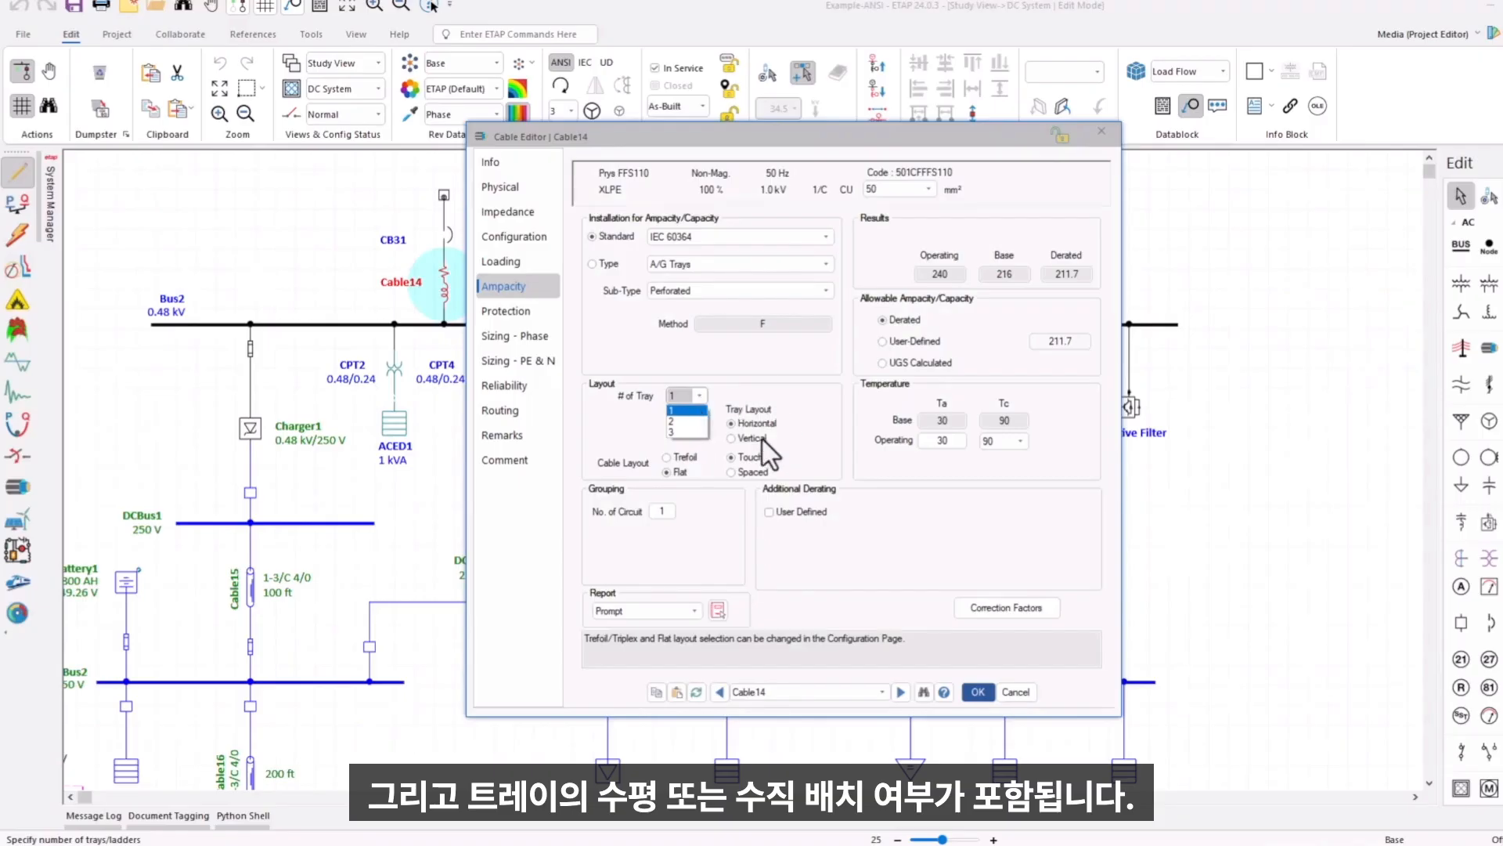
left_click(811, 639)
left_click_drag(930, 637, 561, 641)
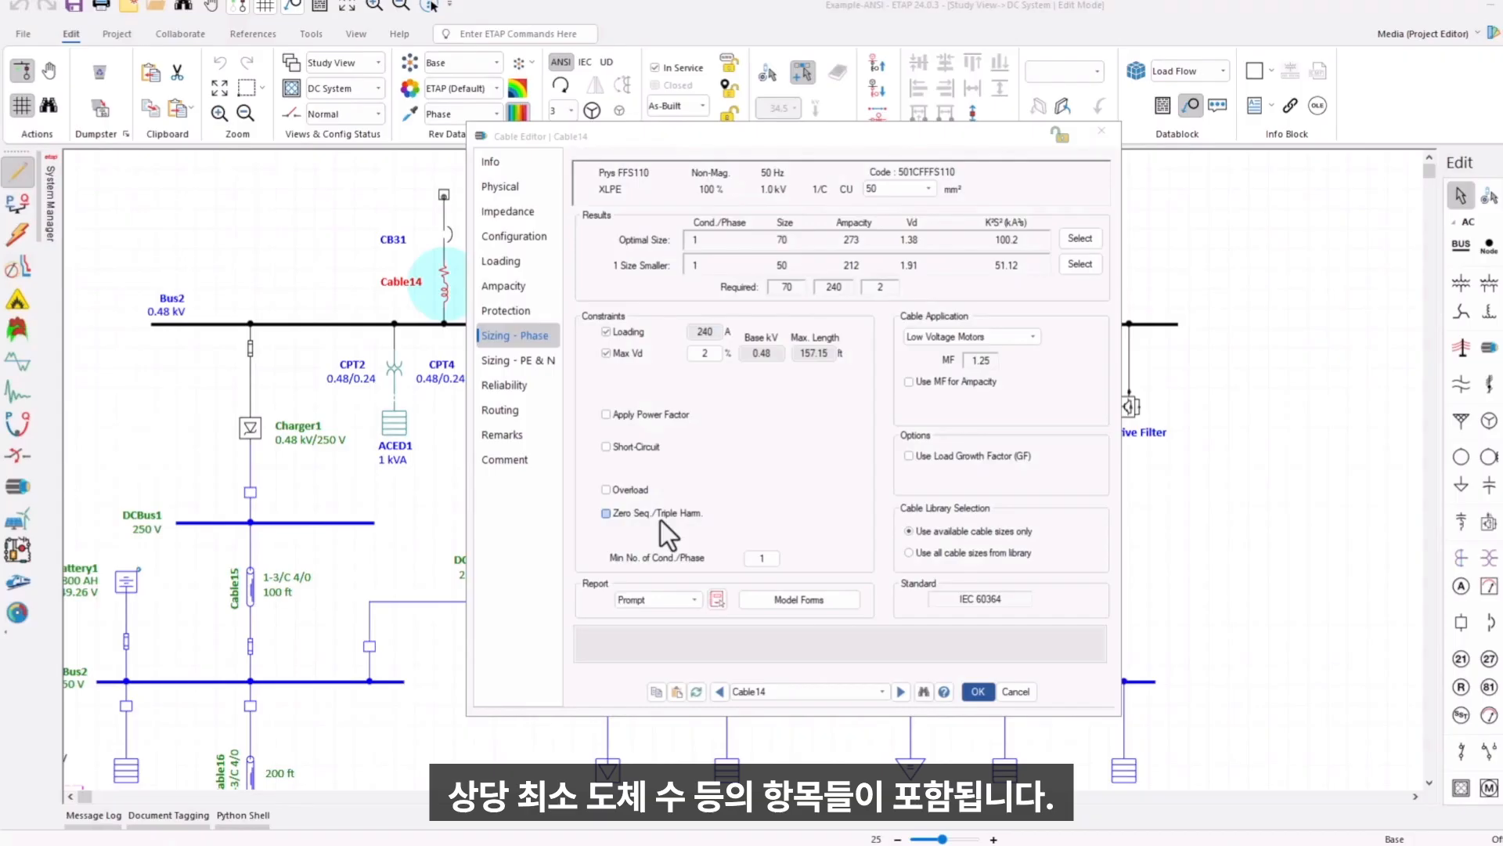
left_click(770, 561)
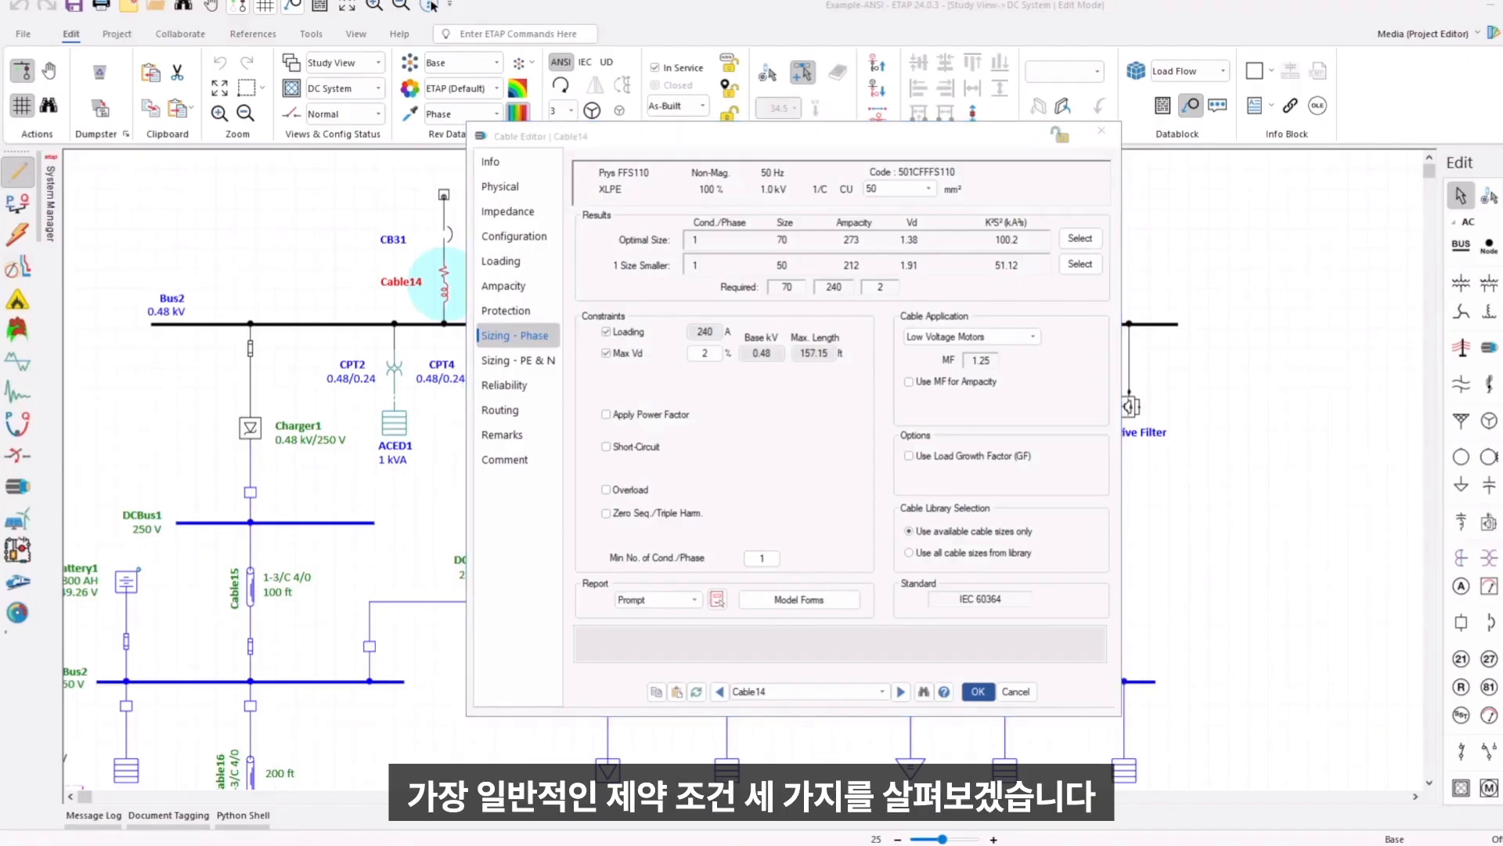
left_click(715, 331)
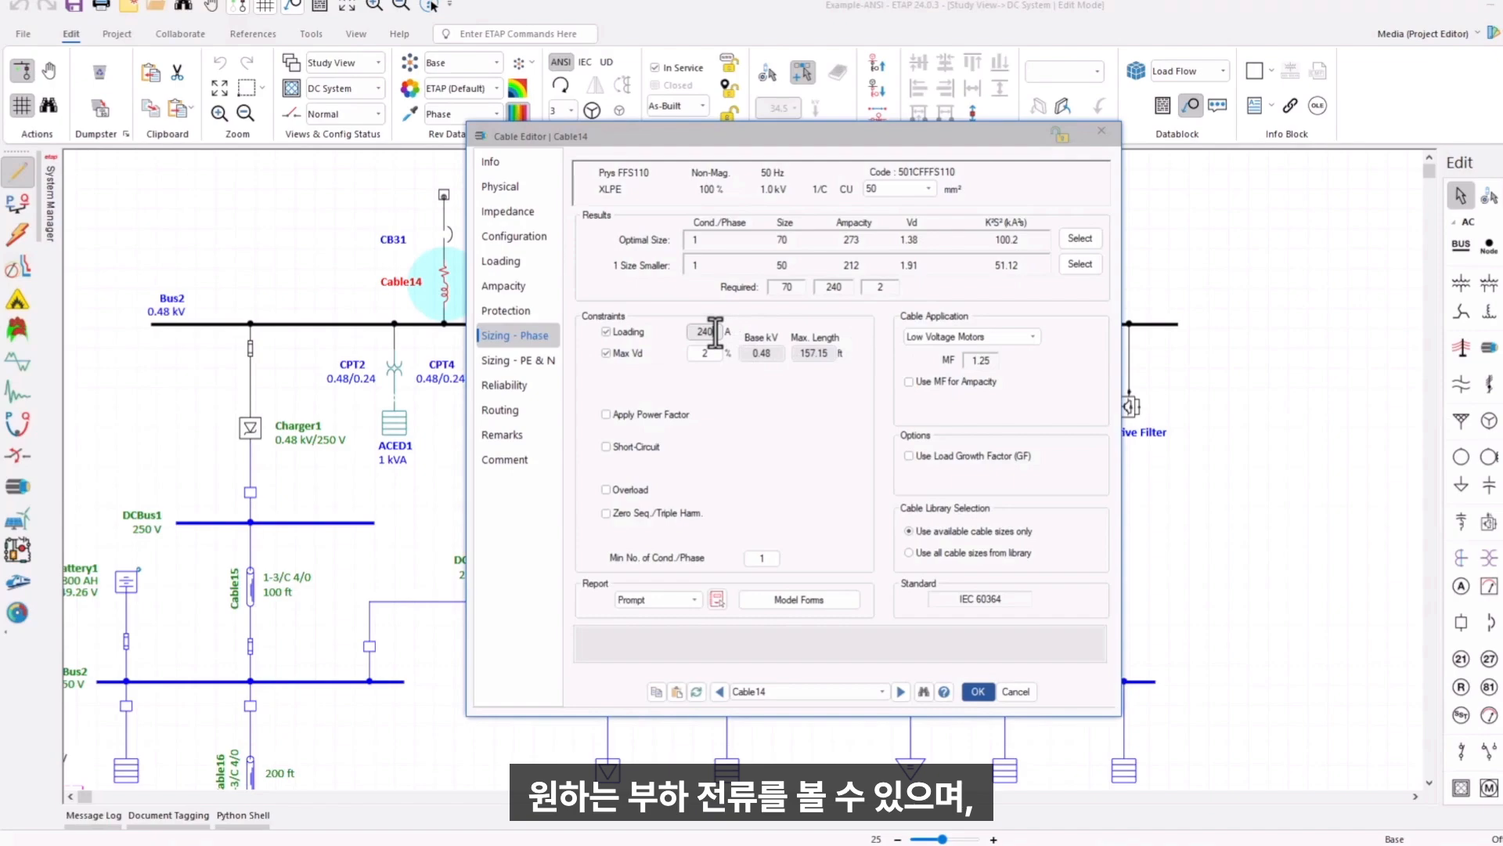
Try the FLA of element CB31 as Cable14's loading current for sizing and browse the other selectable elements.
left_click(519, 261)
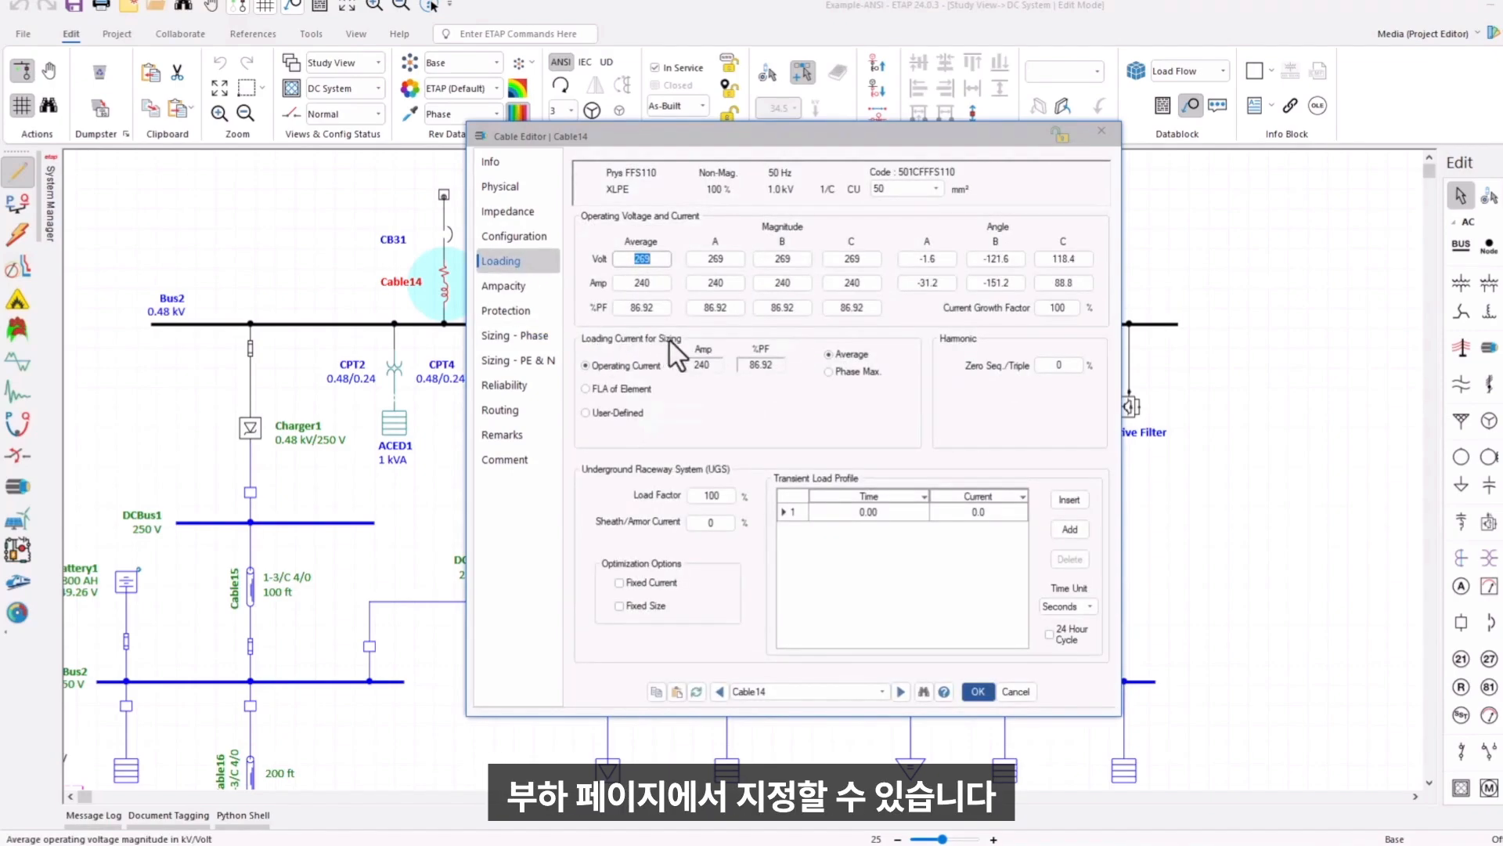
left_click(612, 366)
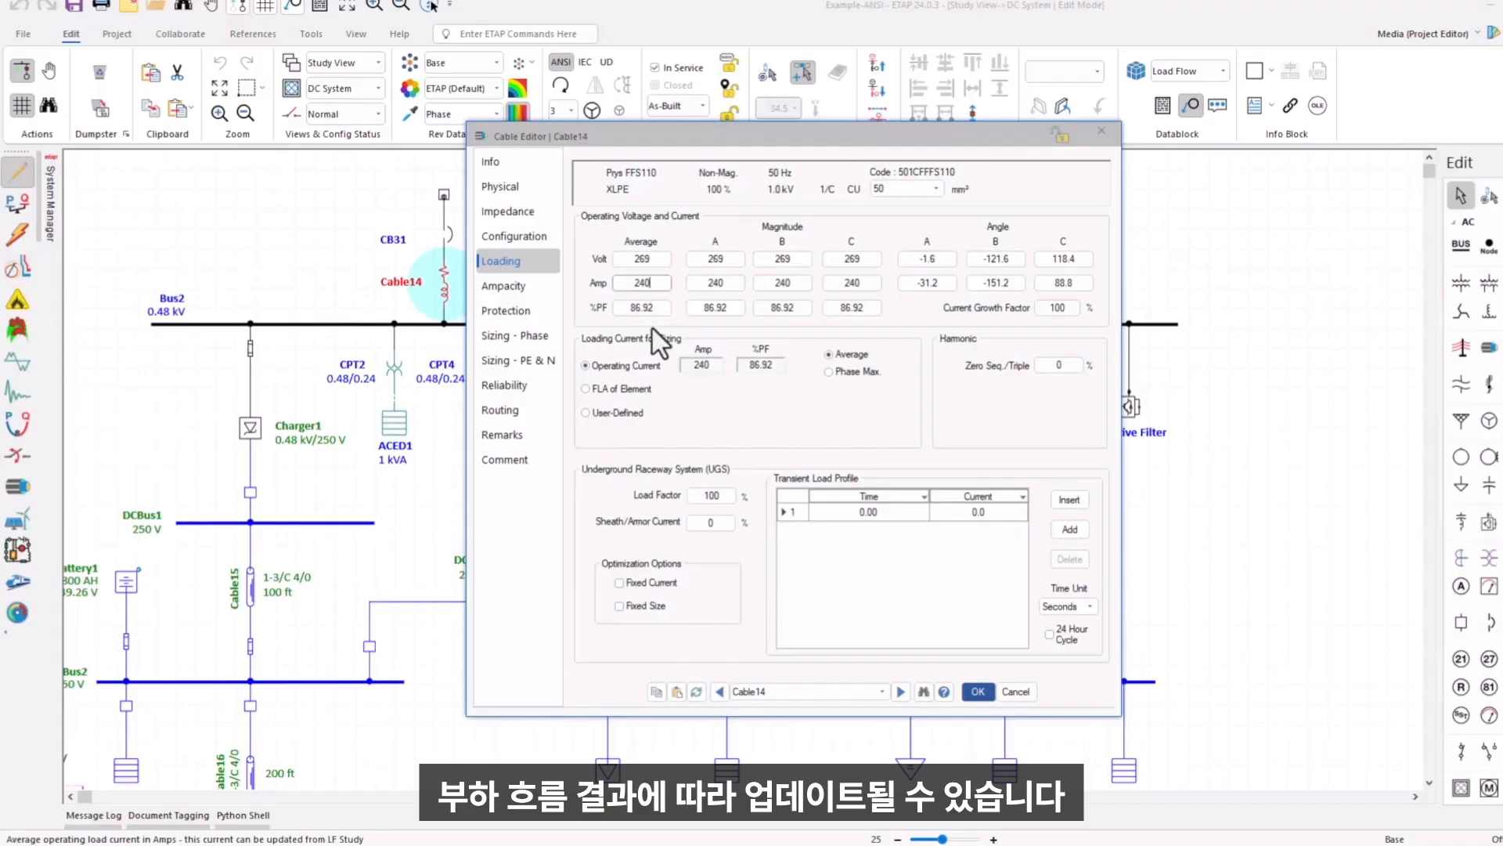
left_click(595, 389)
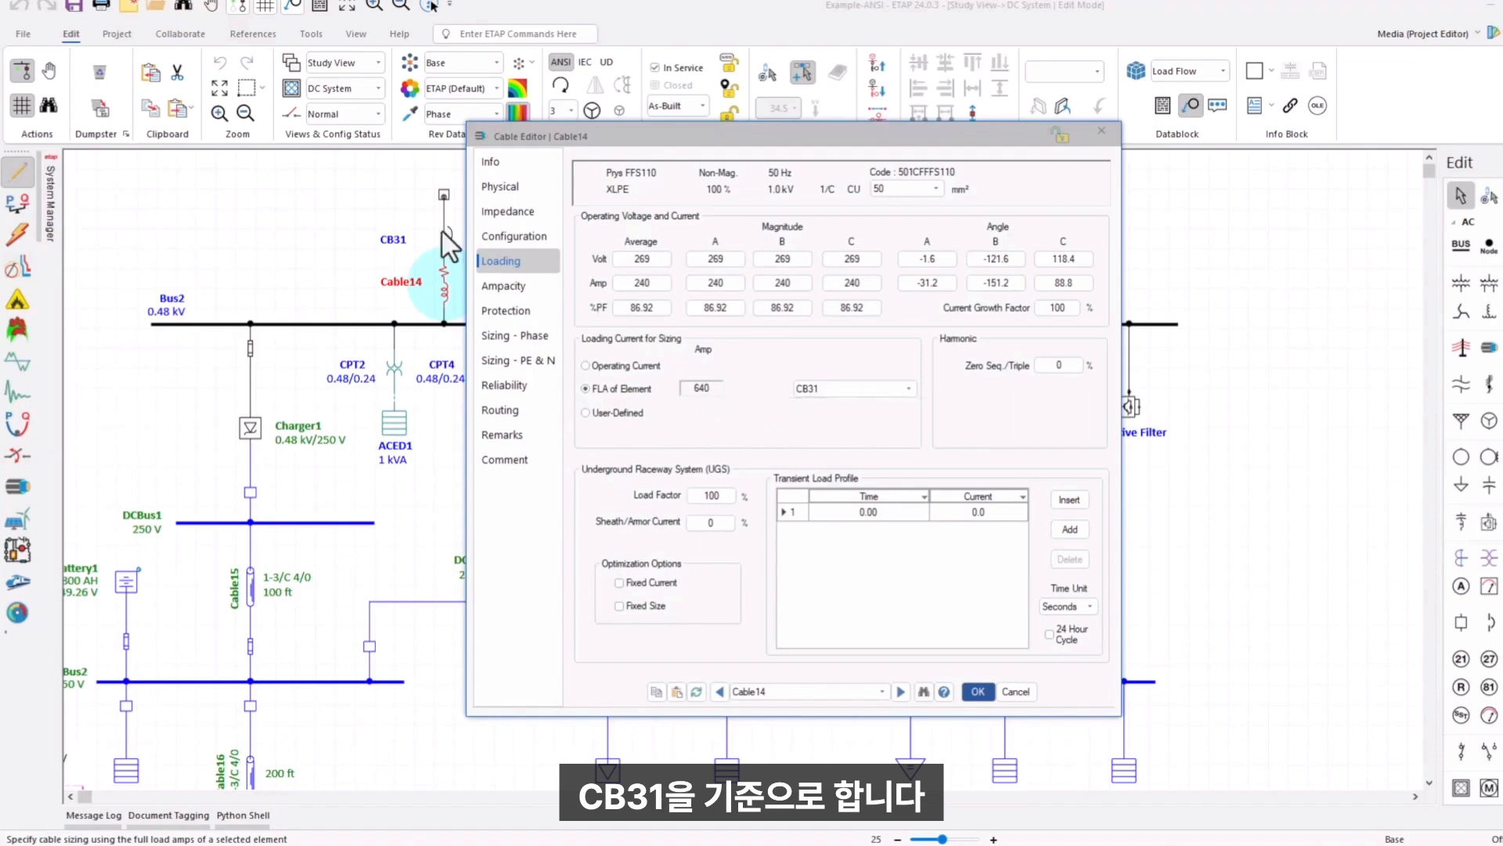
left_click(874, 386)
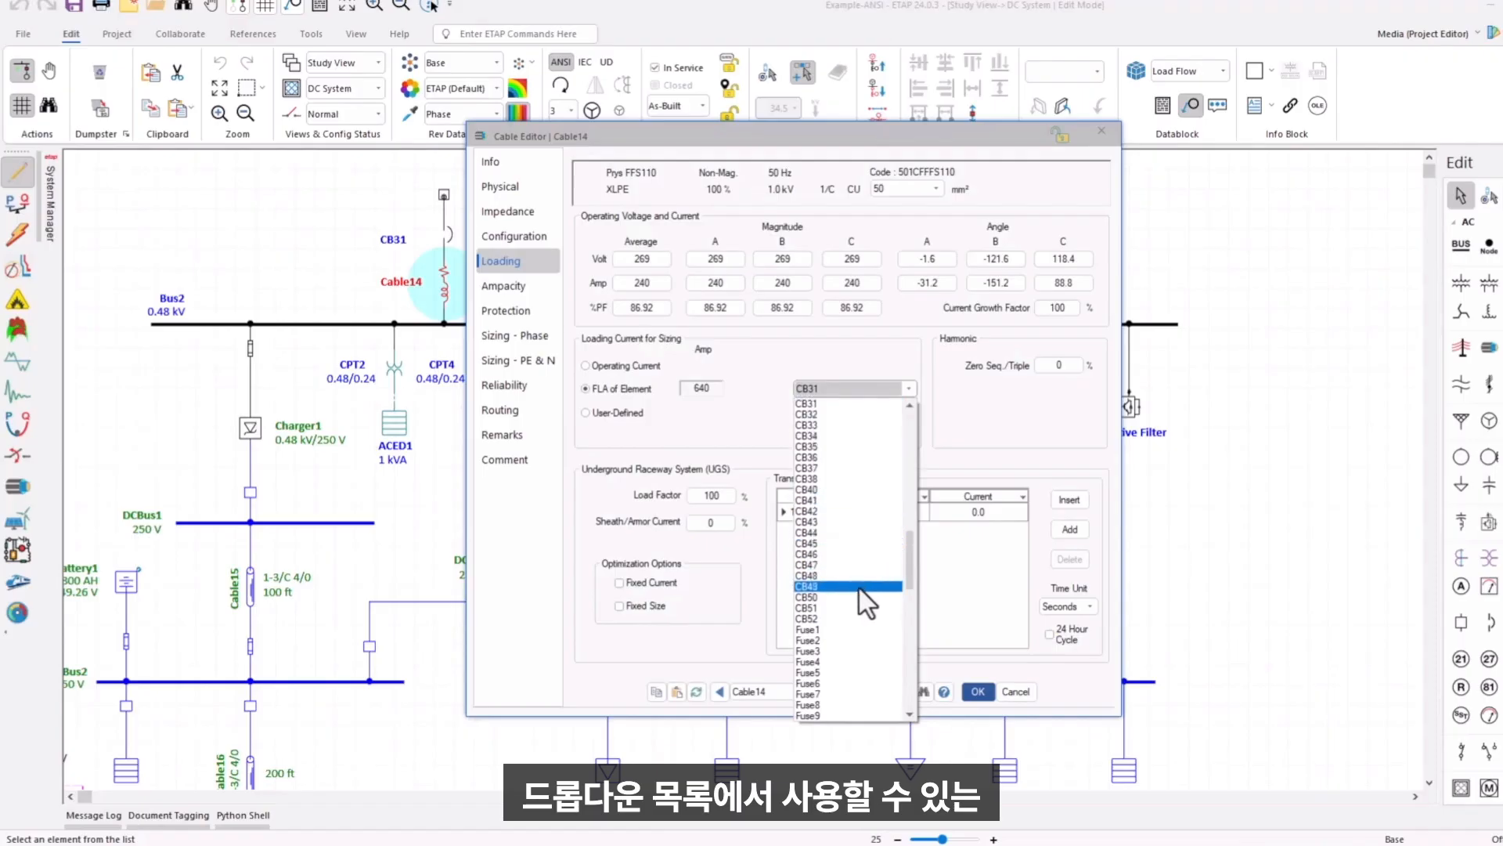
scroll(858, 589, "down", 8)
scroll(858, 589, "down", 7)
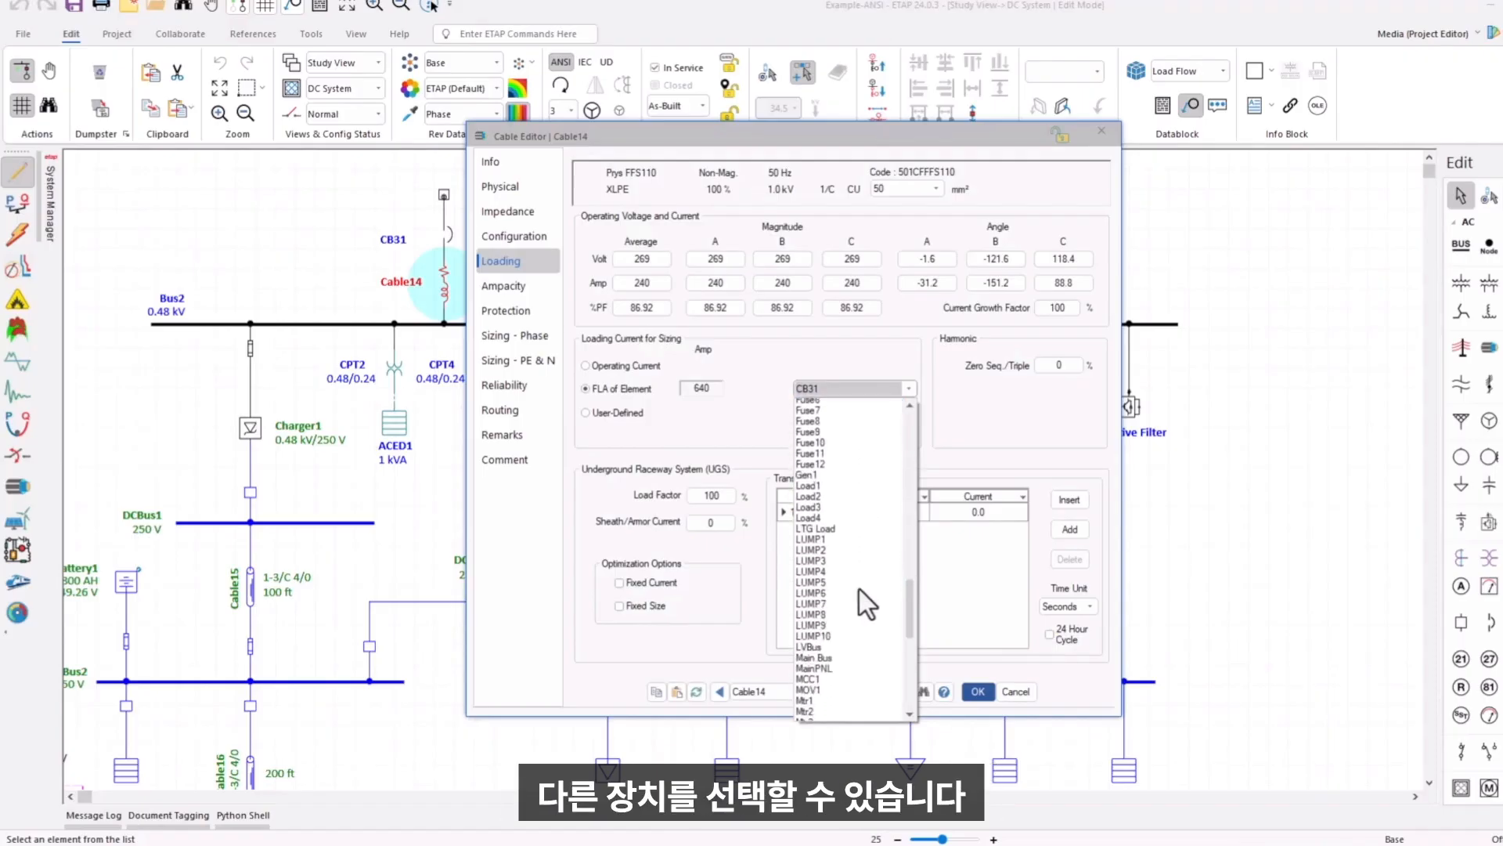
scroll(849, 604, "down", 2)
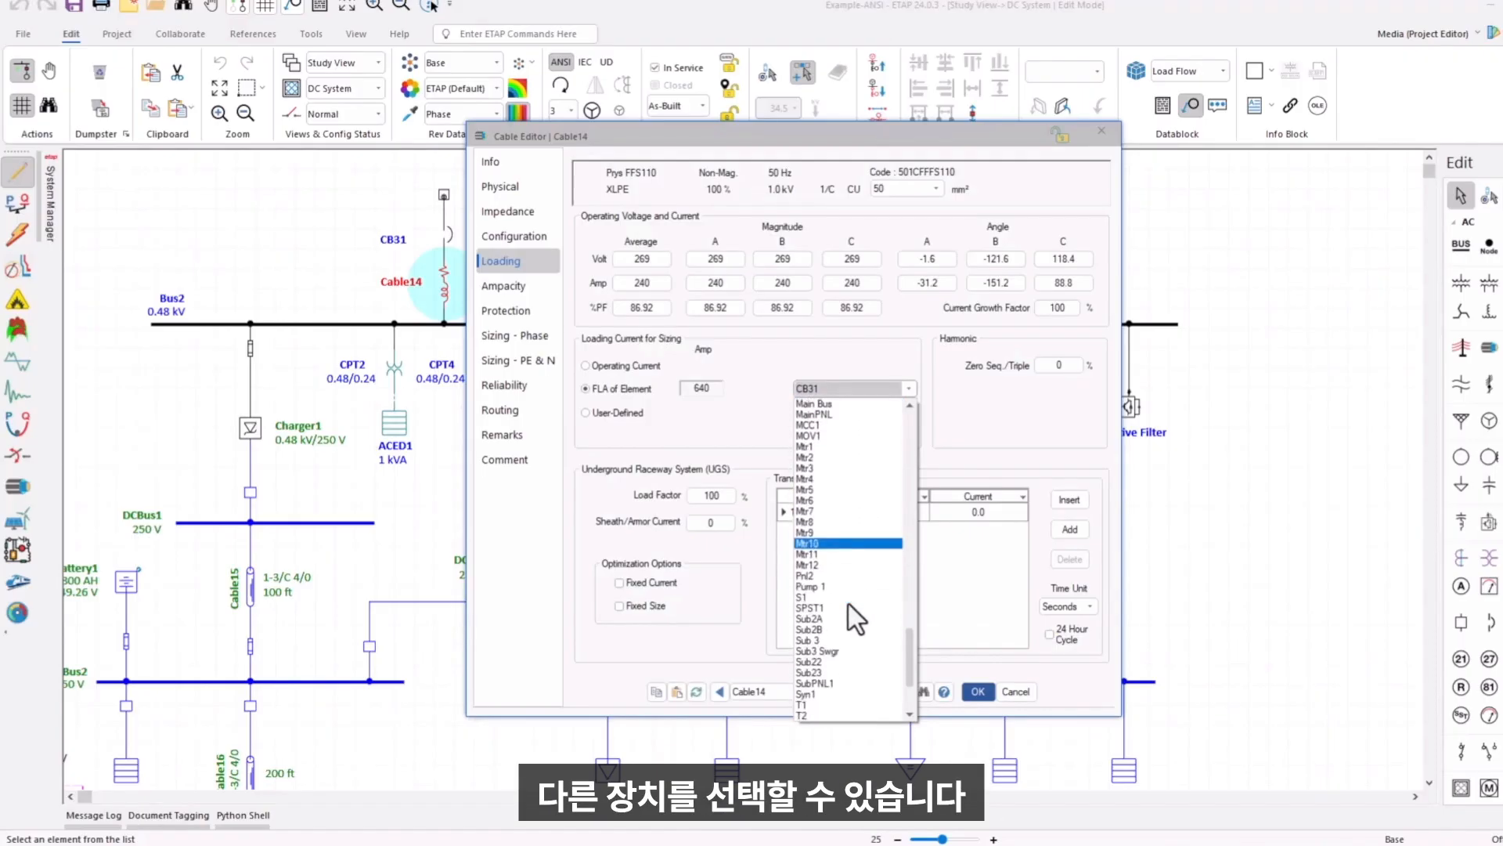
Try the User-Defined loading current for sizing, and return to the Operating Current option.
left_click(611, 416)
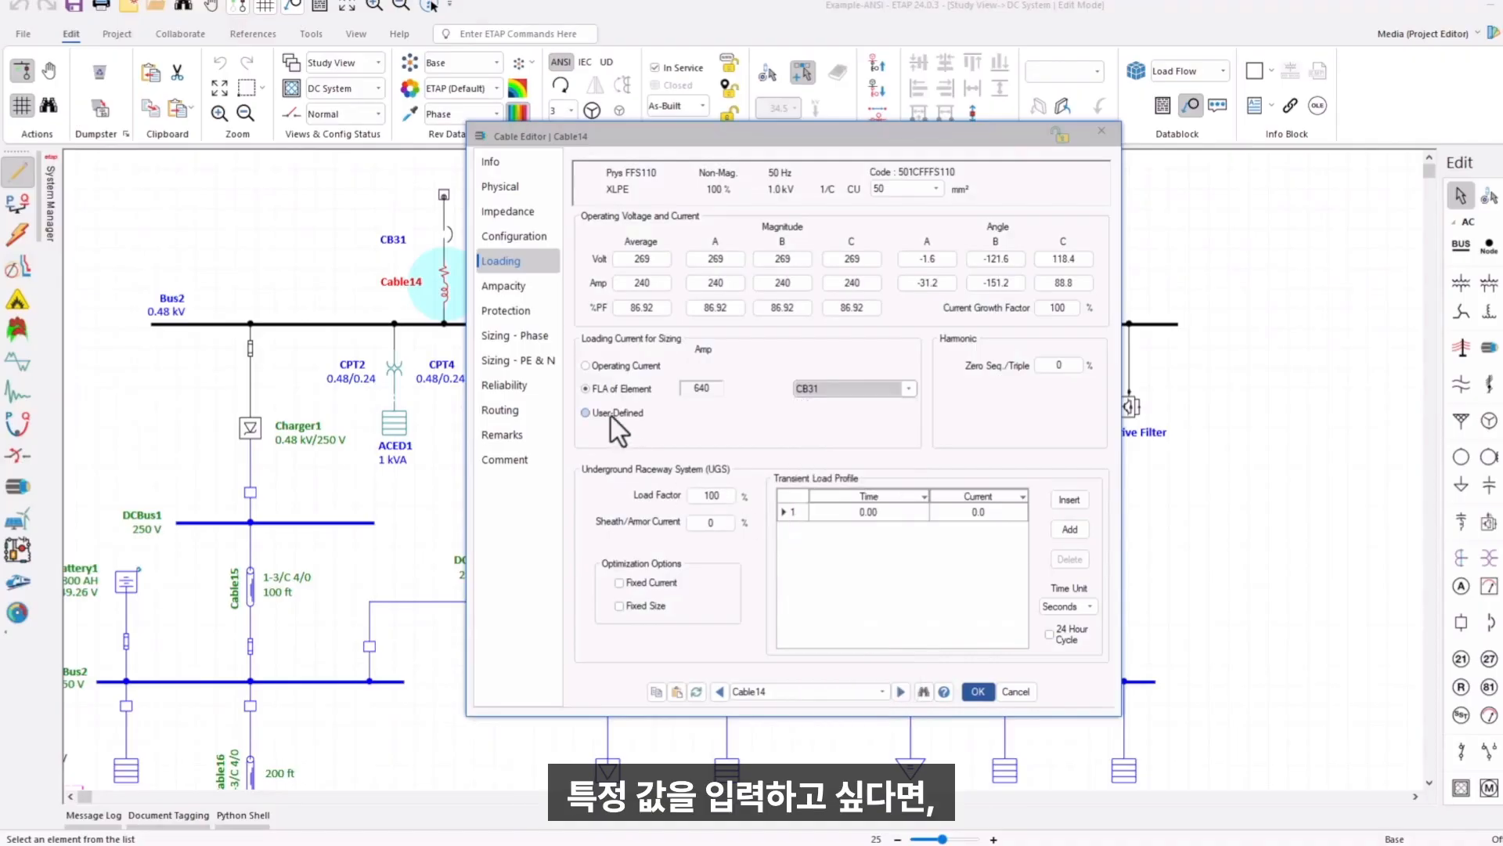
left_click(585, 413)
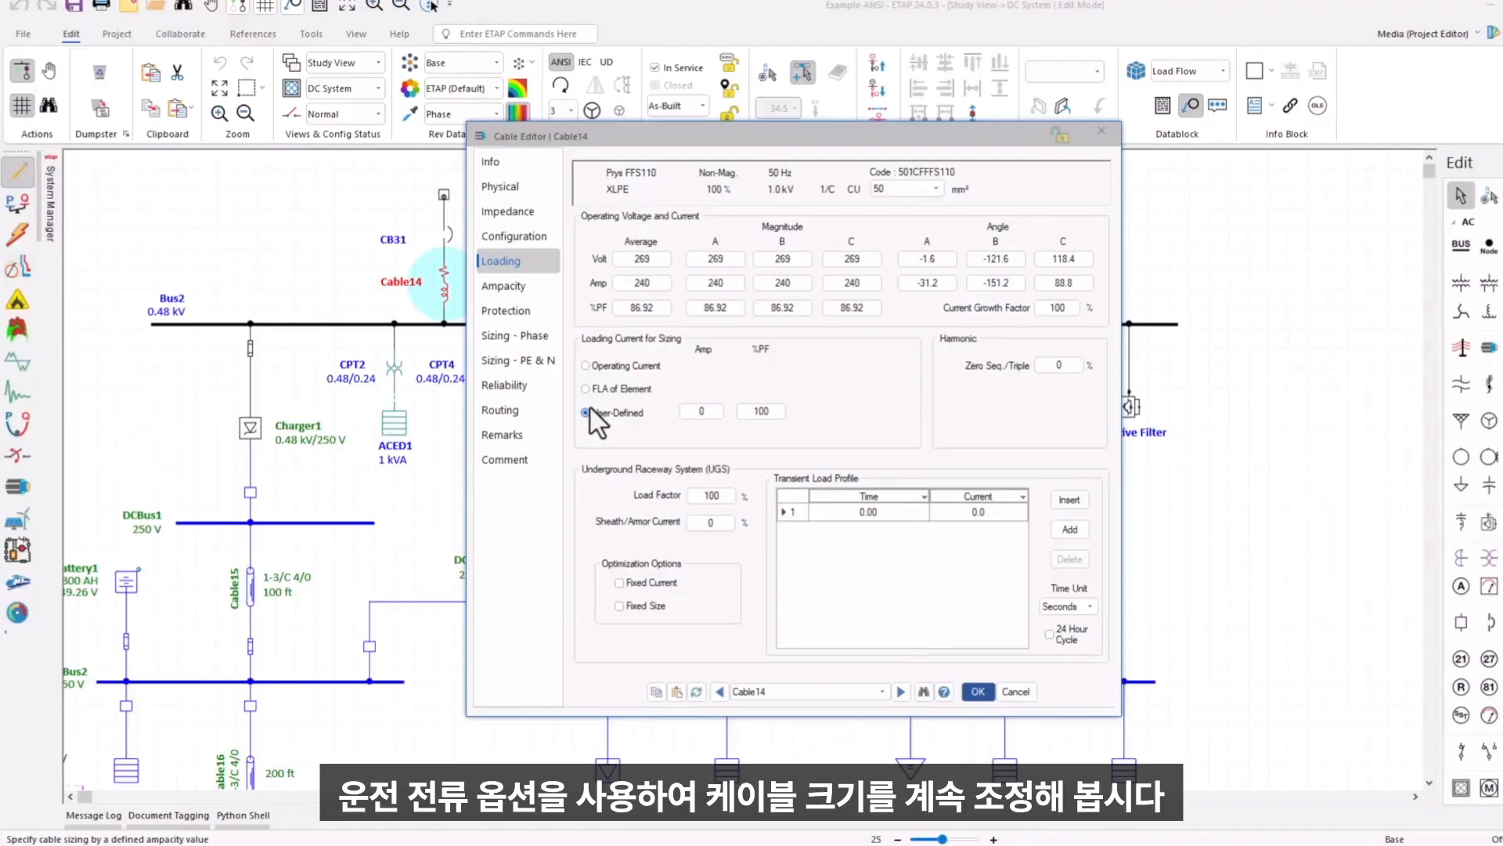
left_click(587, 366)
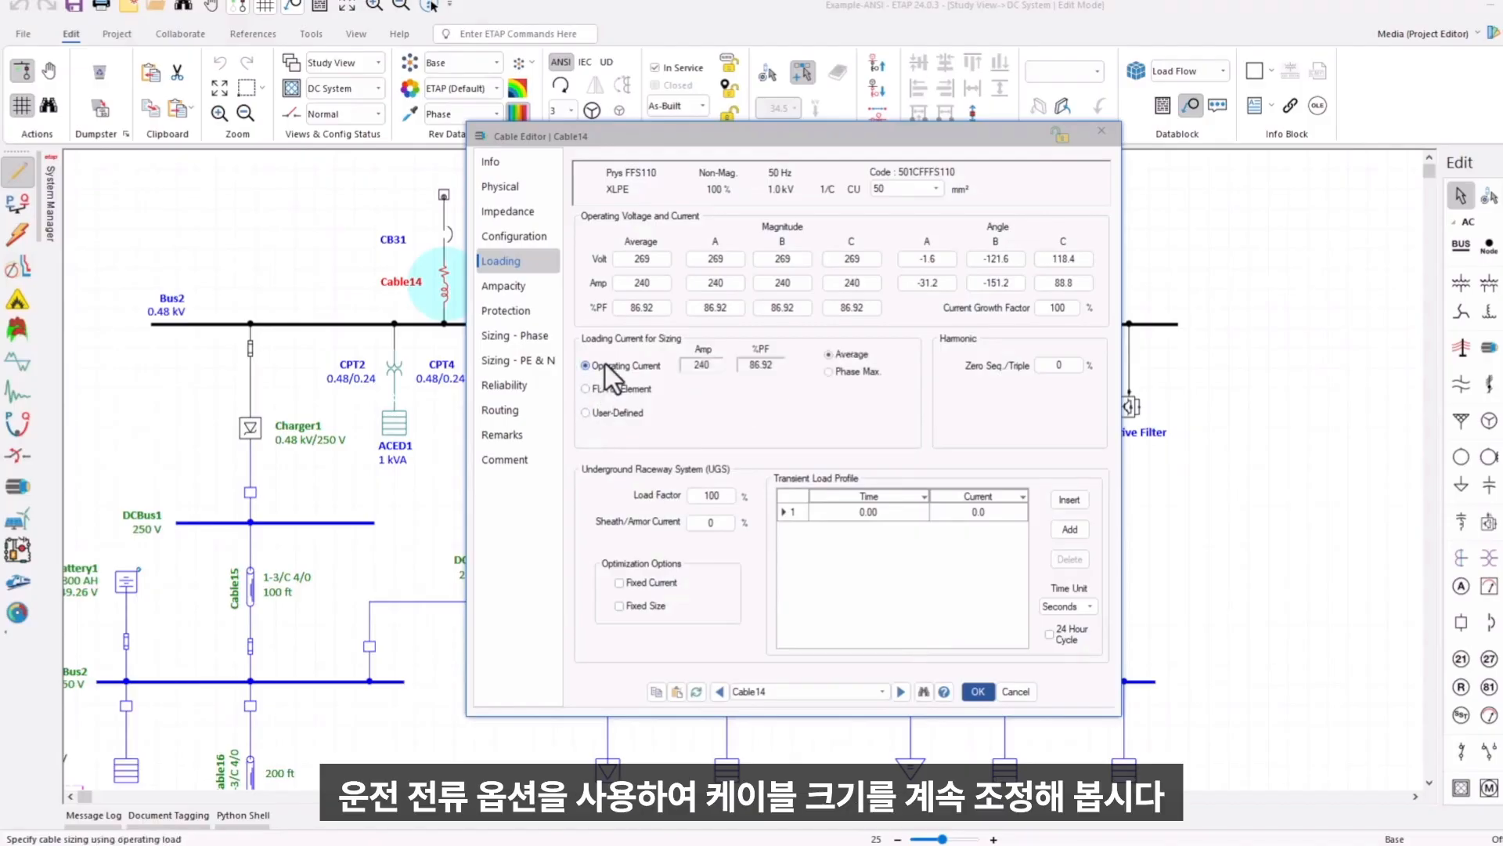
Set the maximum voltage drop for Cable14's phase sizing to 1.25% and enable the Short-Circuit constraint.
left_click(532, 337)
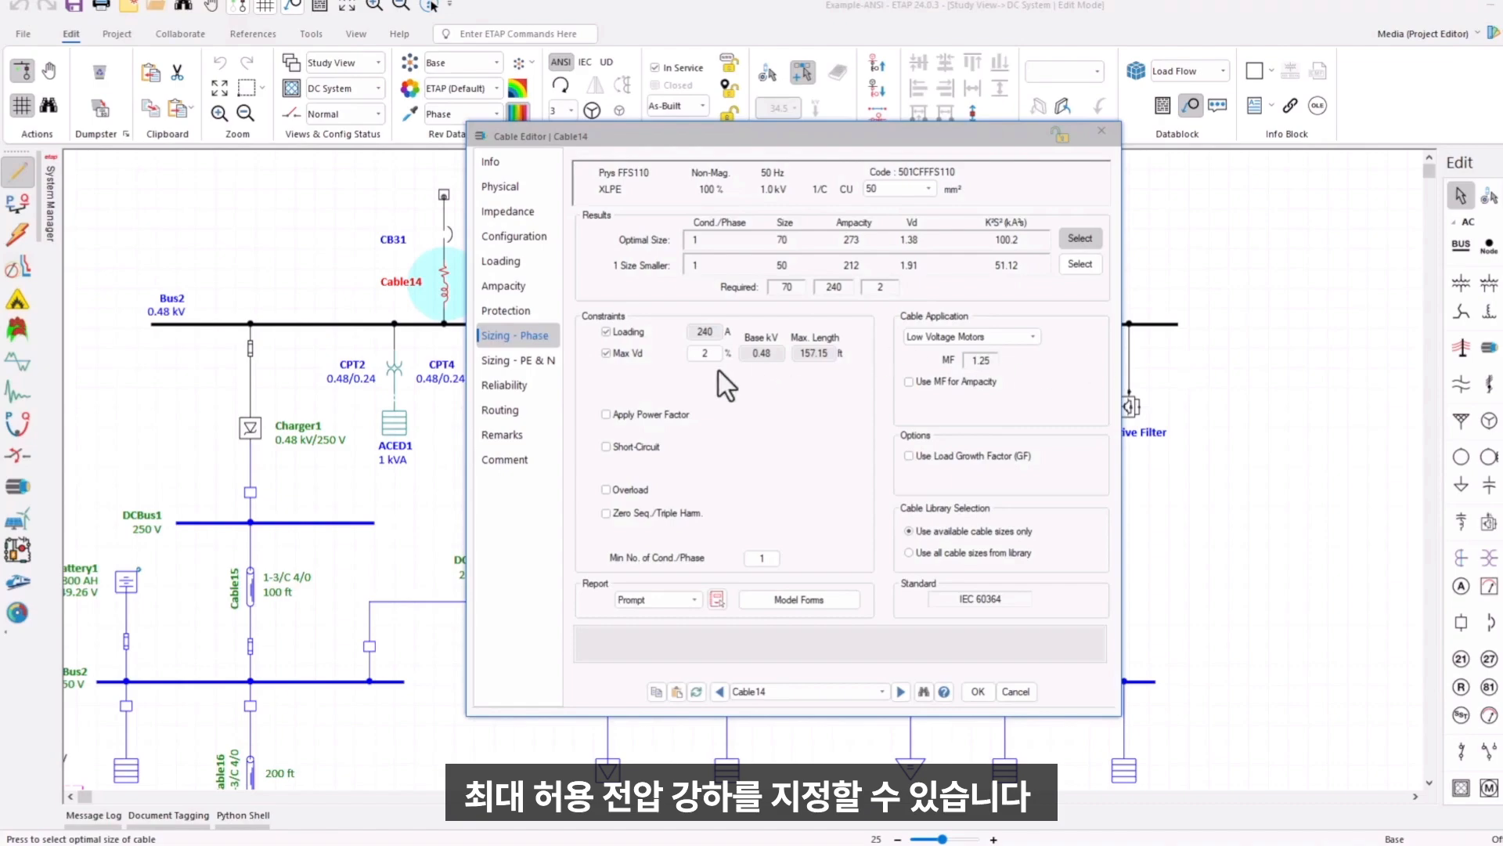
left_click(707, 353)
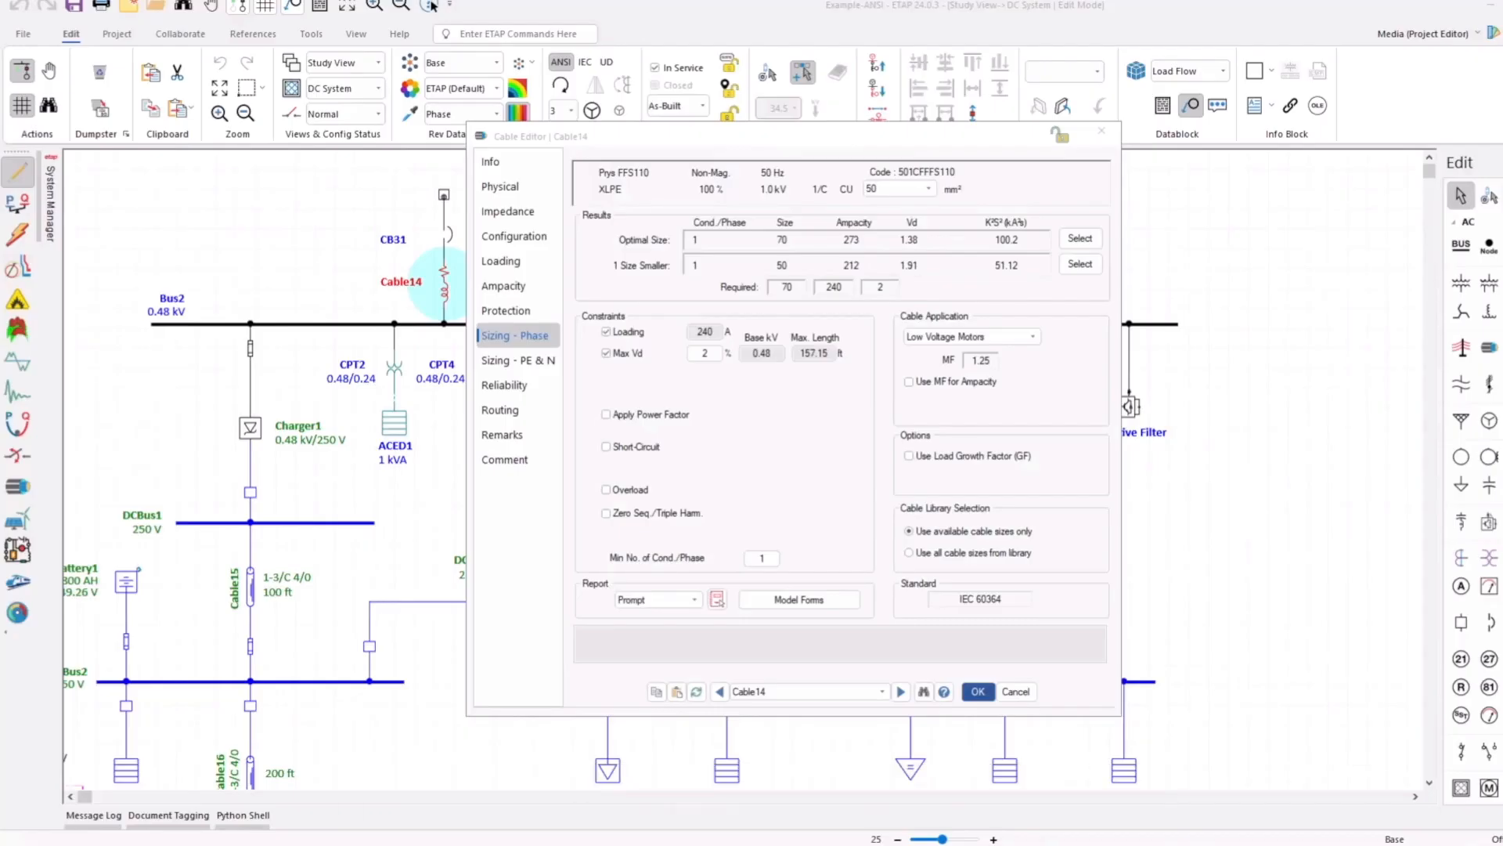
double_click(707, 353)
type("1.25")
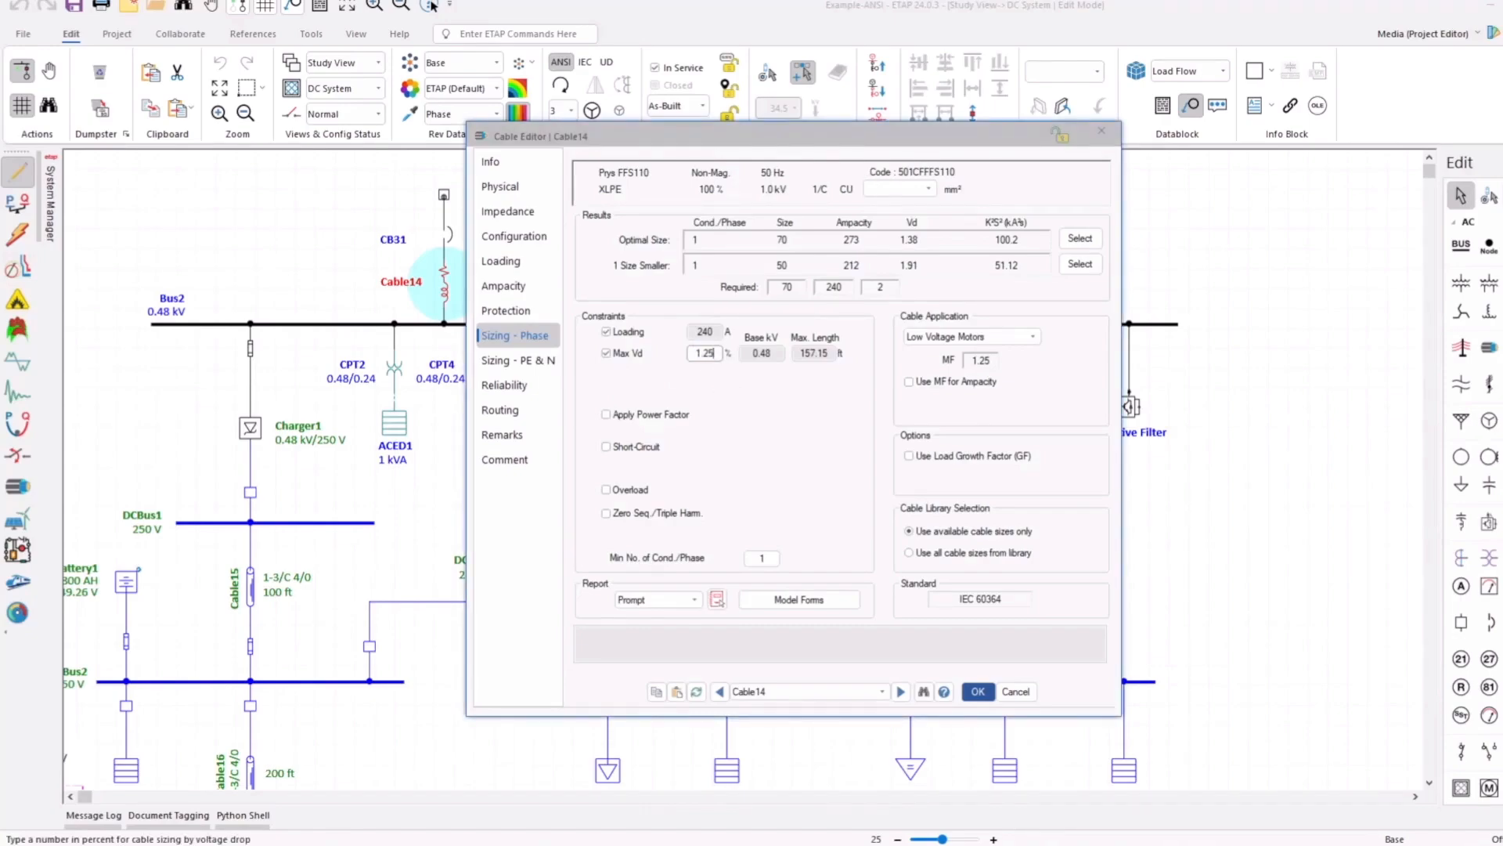
key("Tab")
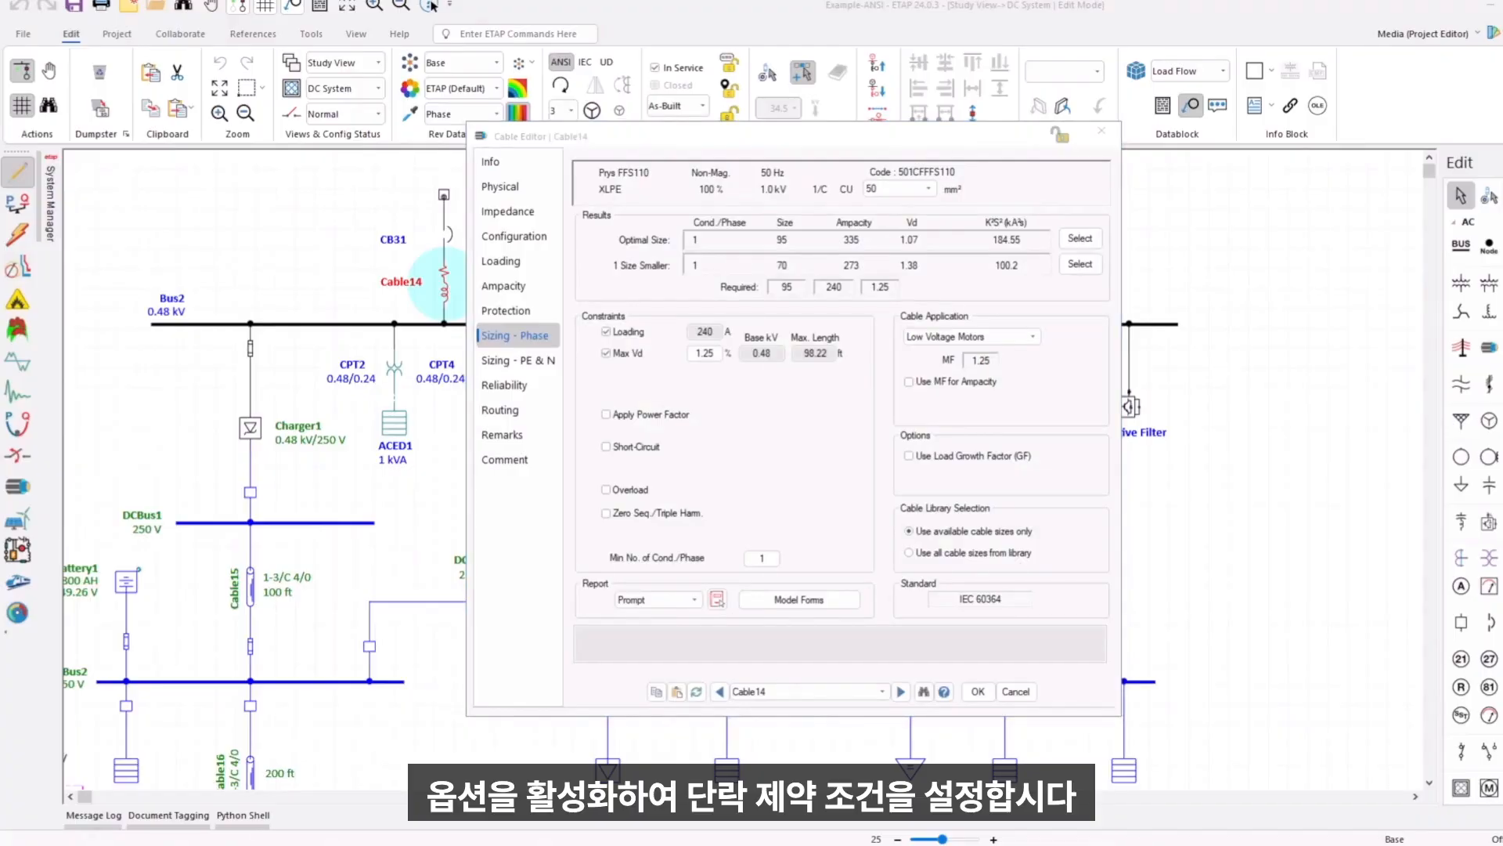
left_click(608, 449)
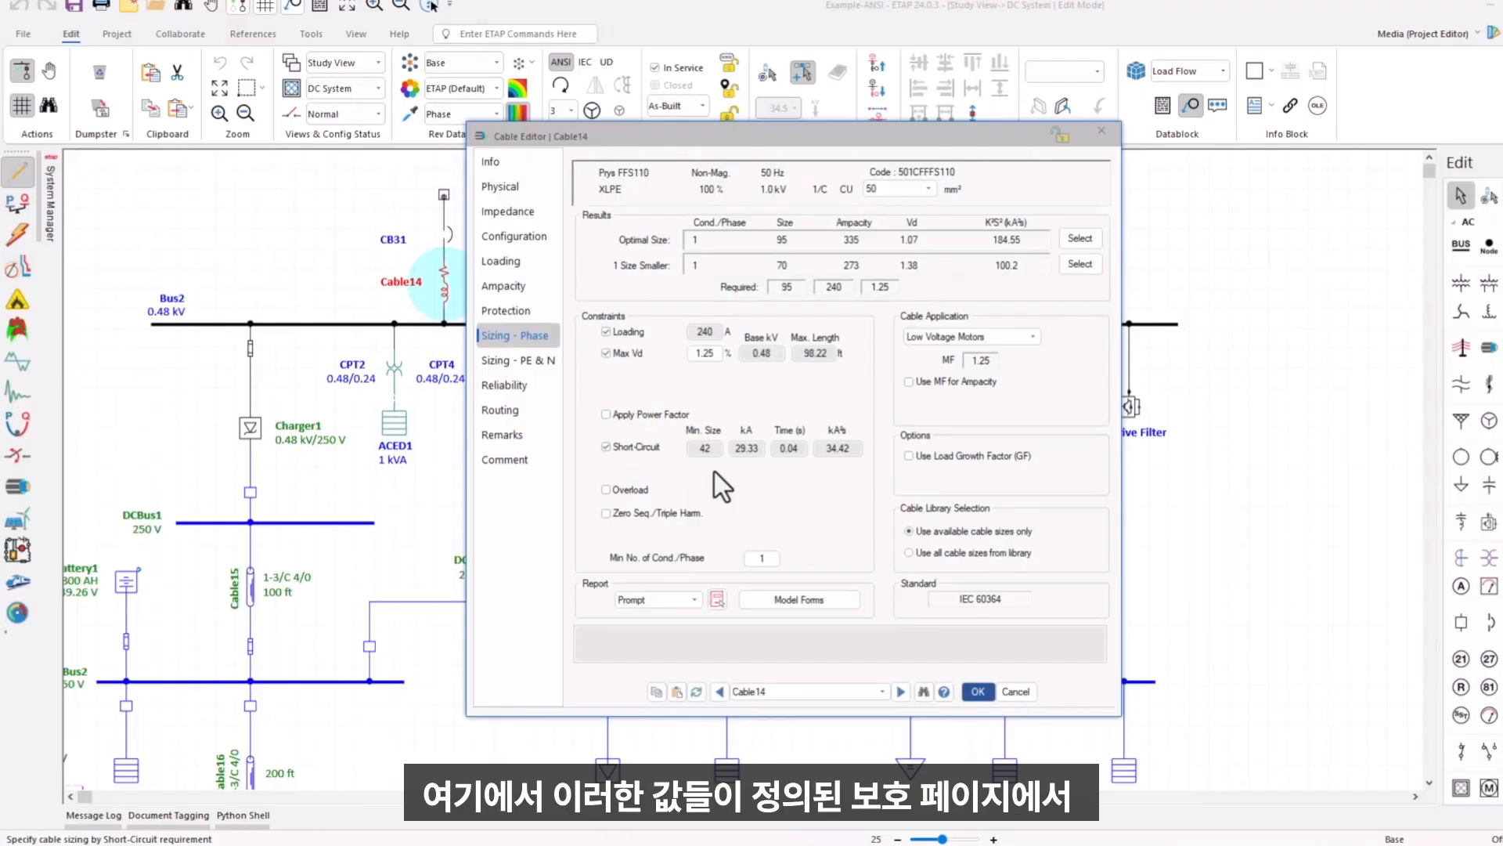
Review Cable14's short-circuit currents in its protection settings, trying User-Defined before returning to Calculated.
left_click(518, 318)
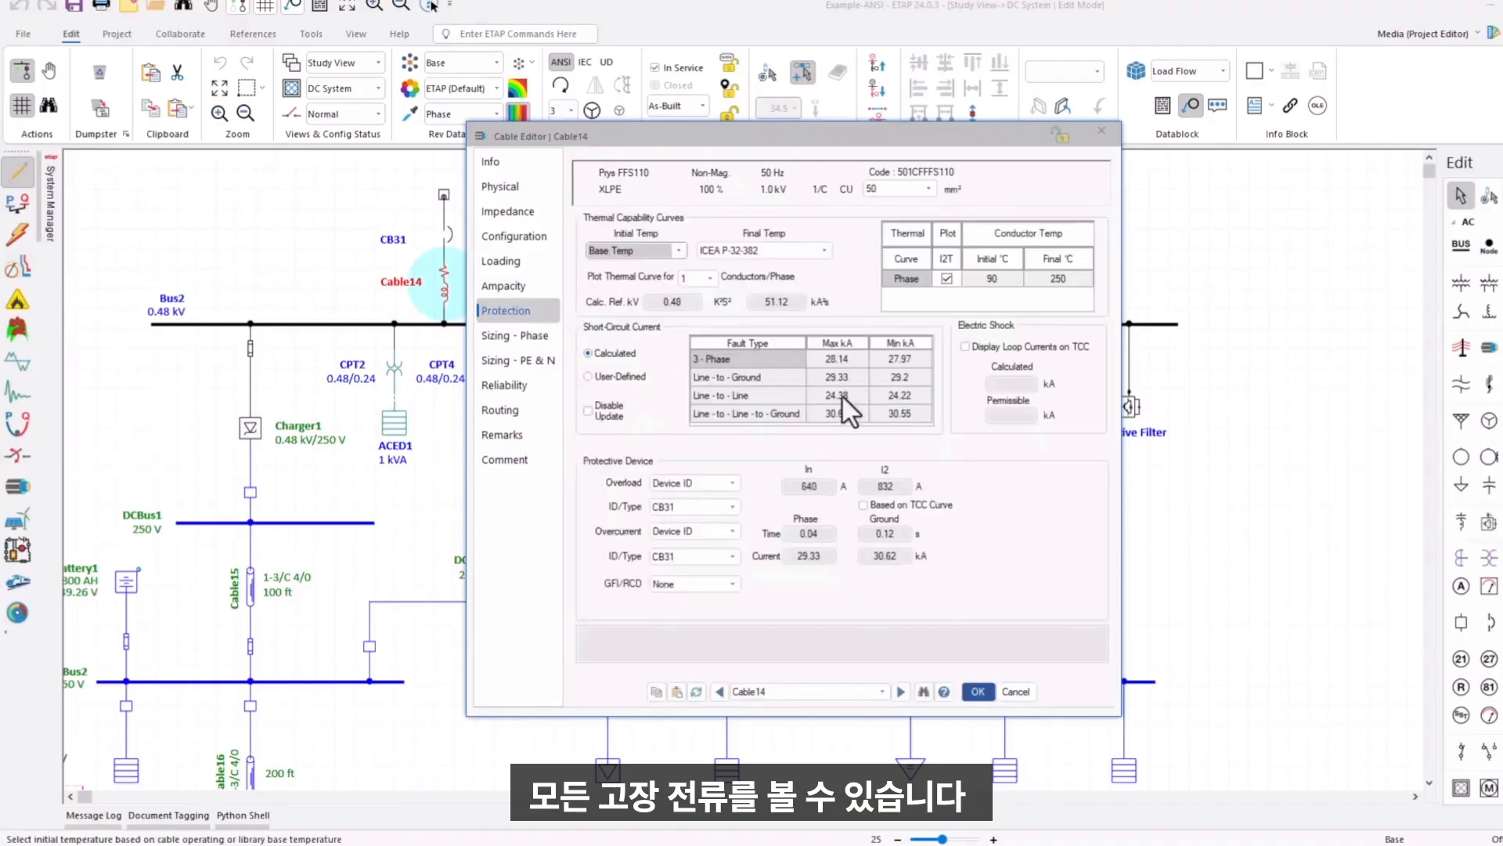
left_click(638, 375)
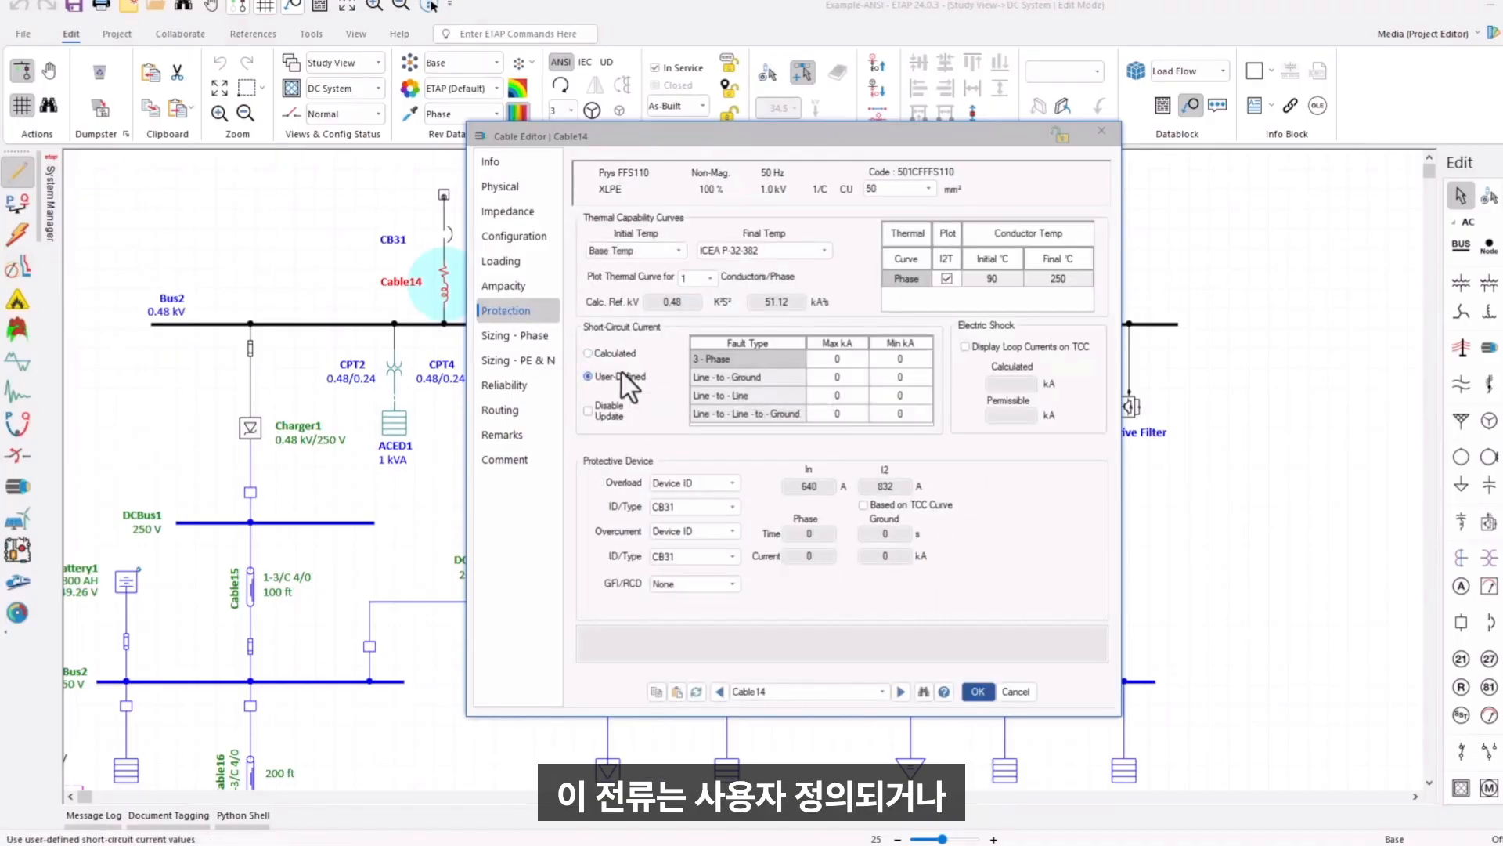
left_click(589, 353)
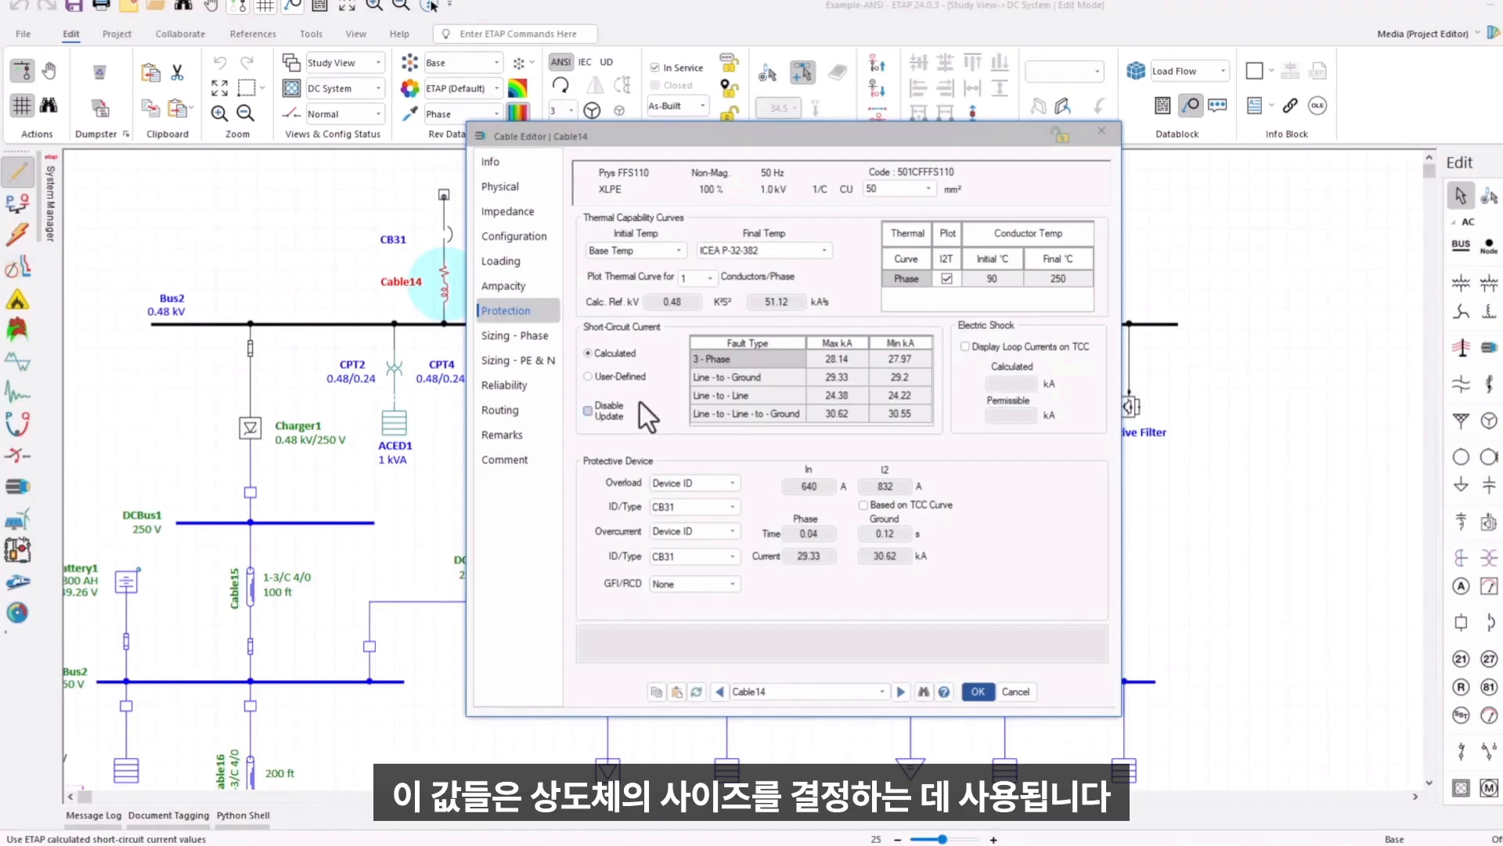
Compare phase sizing with the Max Vd constraint off and on again, and apply the optimal 95 mm² size to Cable14.
left_click(541, 333)
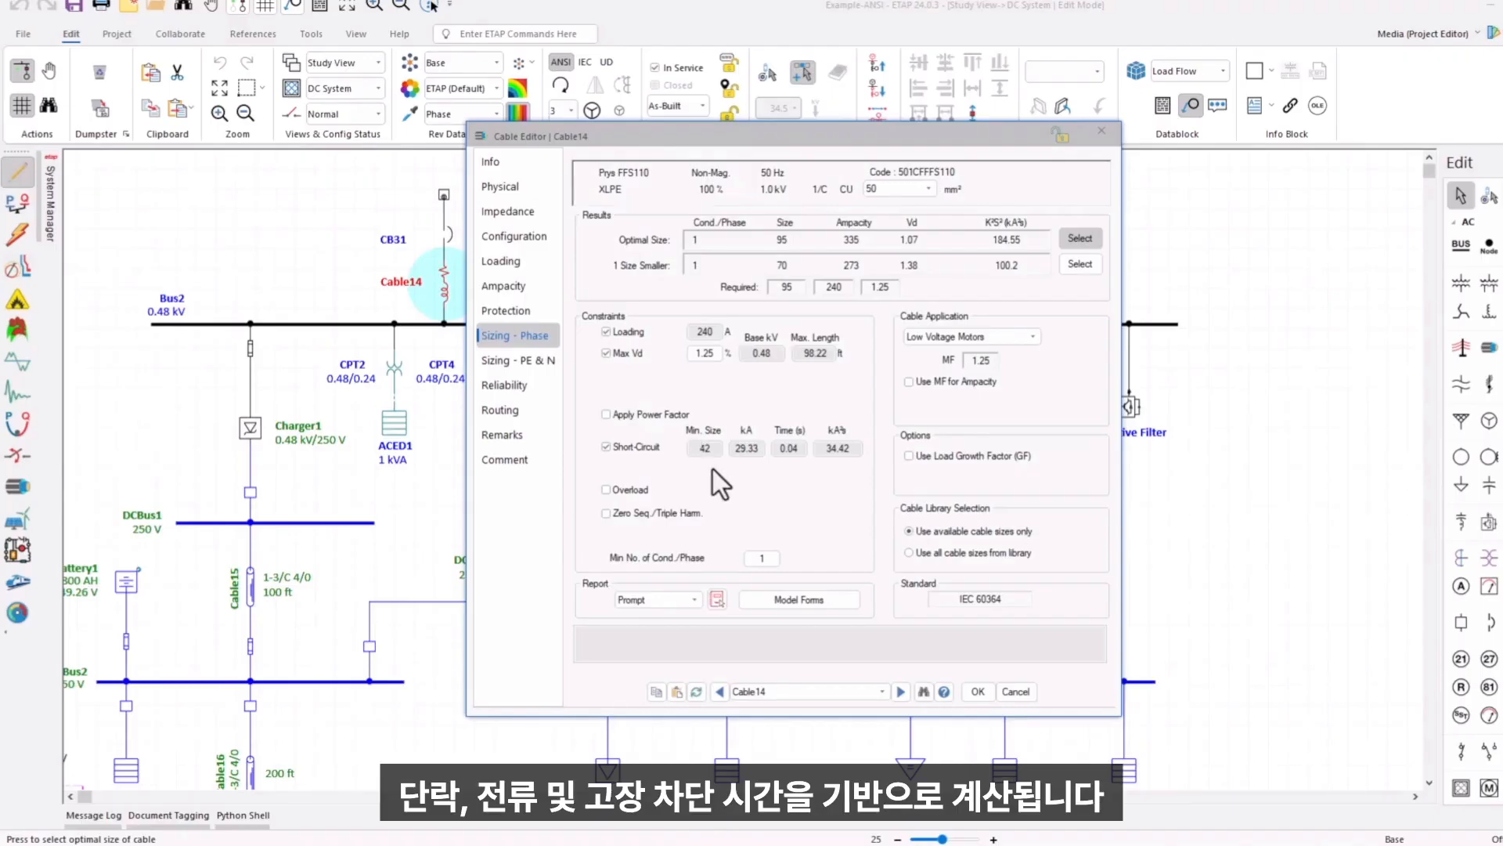
left_click(623, 355)
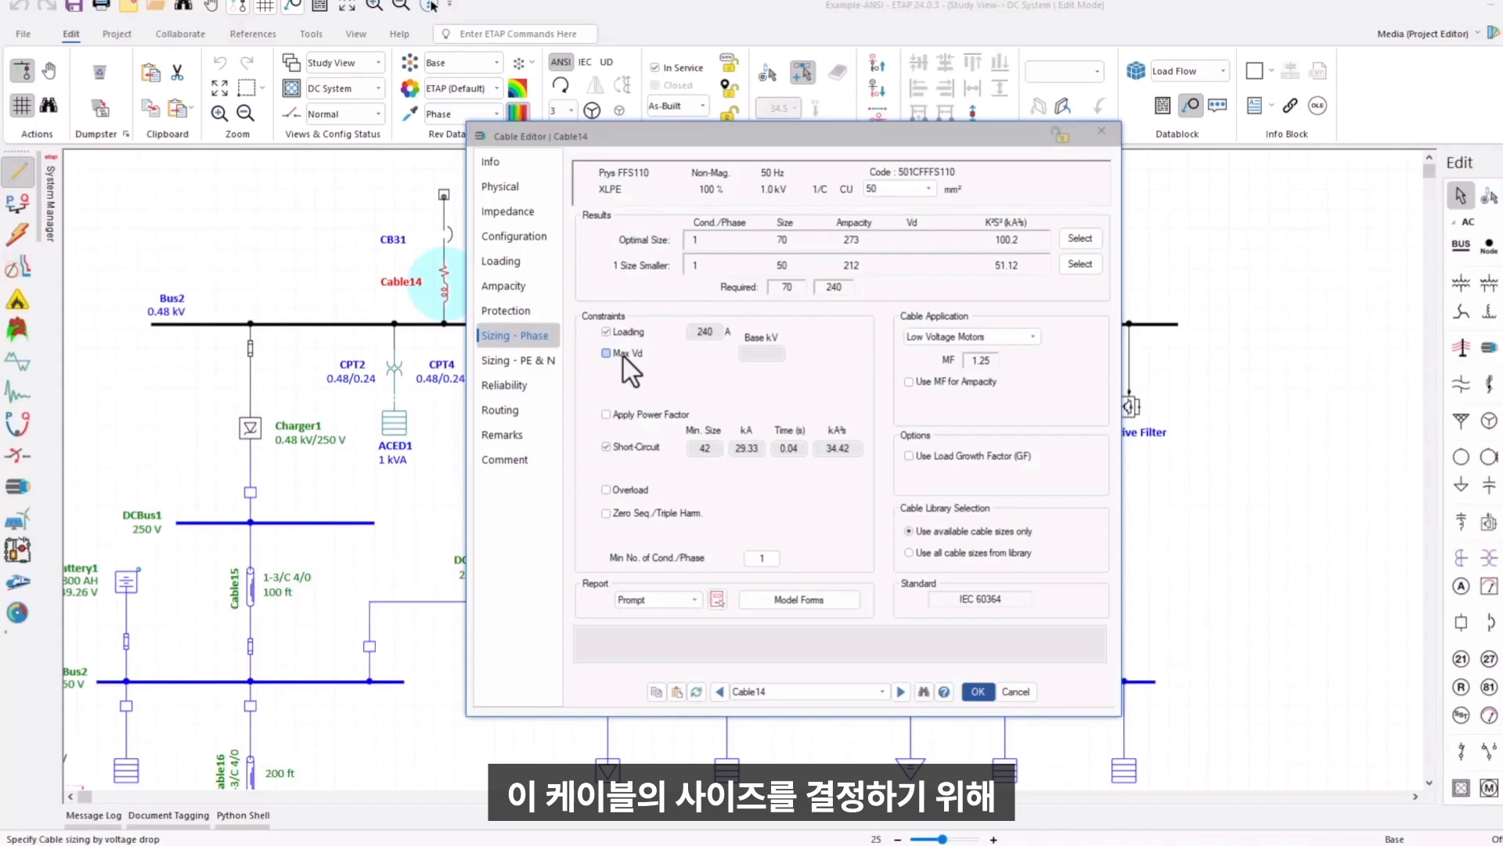
left_click(623, 355)
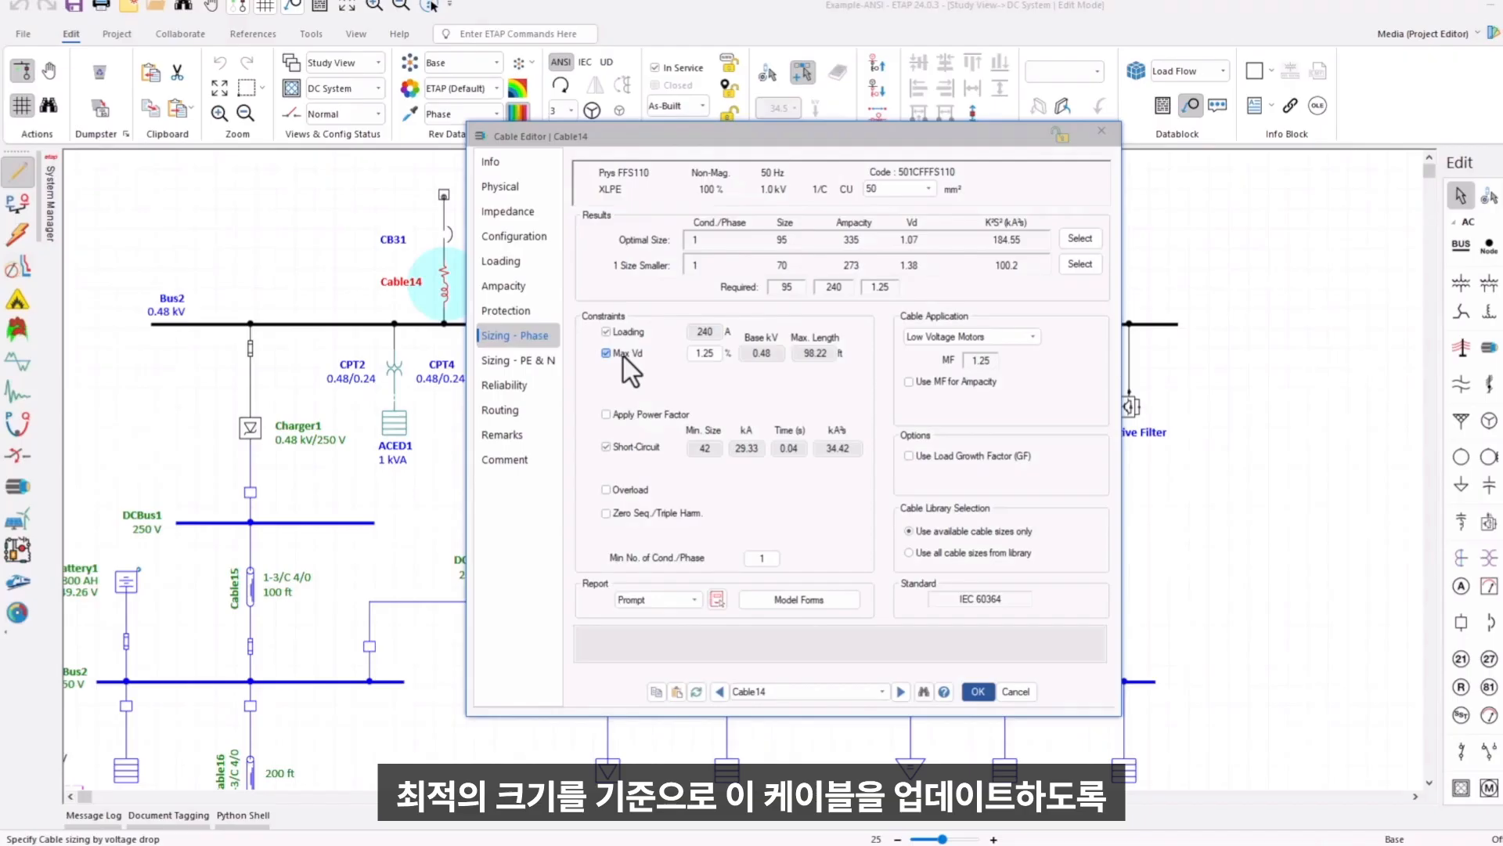
left_click(1079, 238)
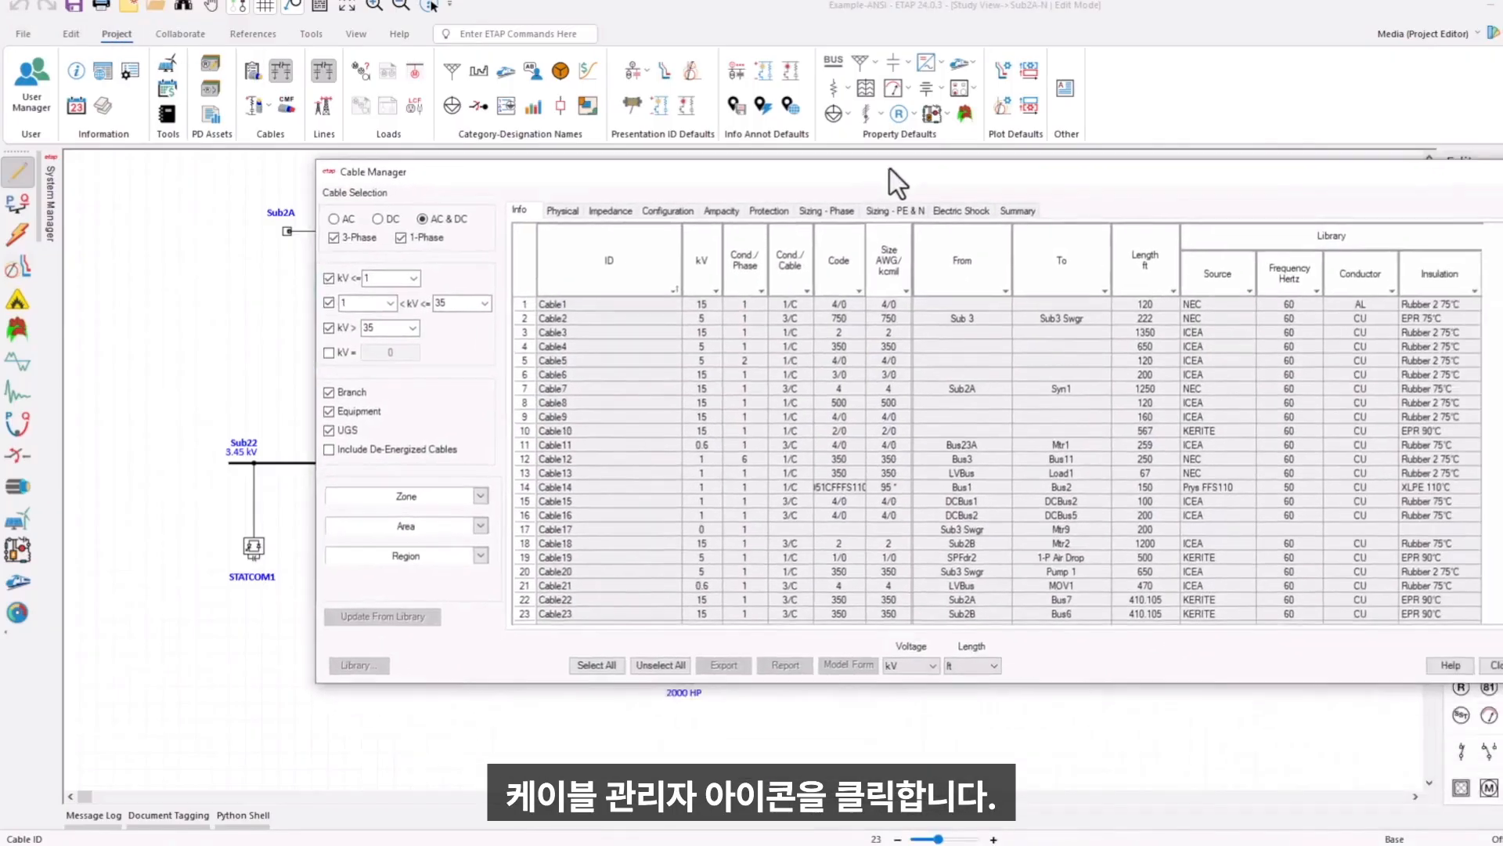
Reposition the Cable Manager and exclude 1-Phase cables from its cable list.
left_click_drag(890, 169, 670, 119)
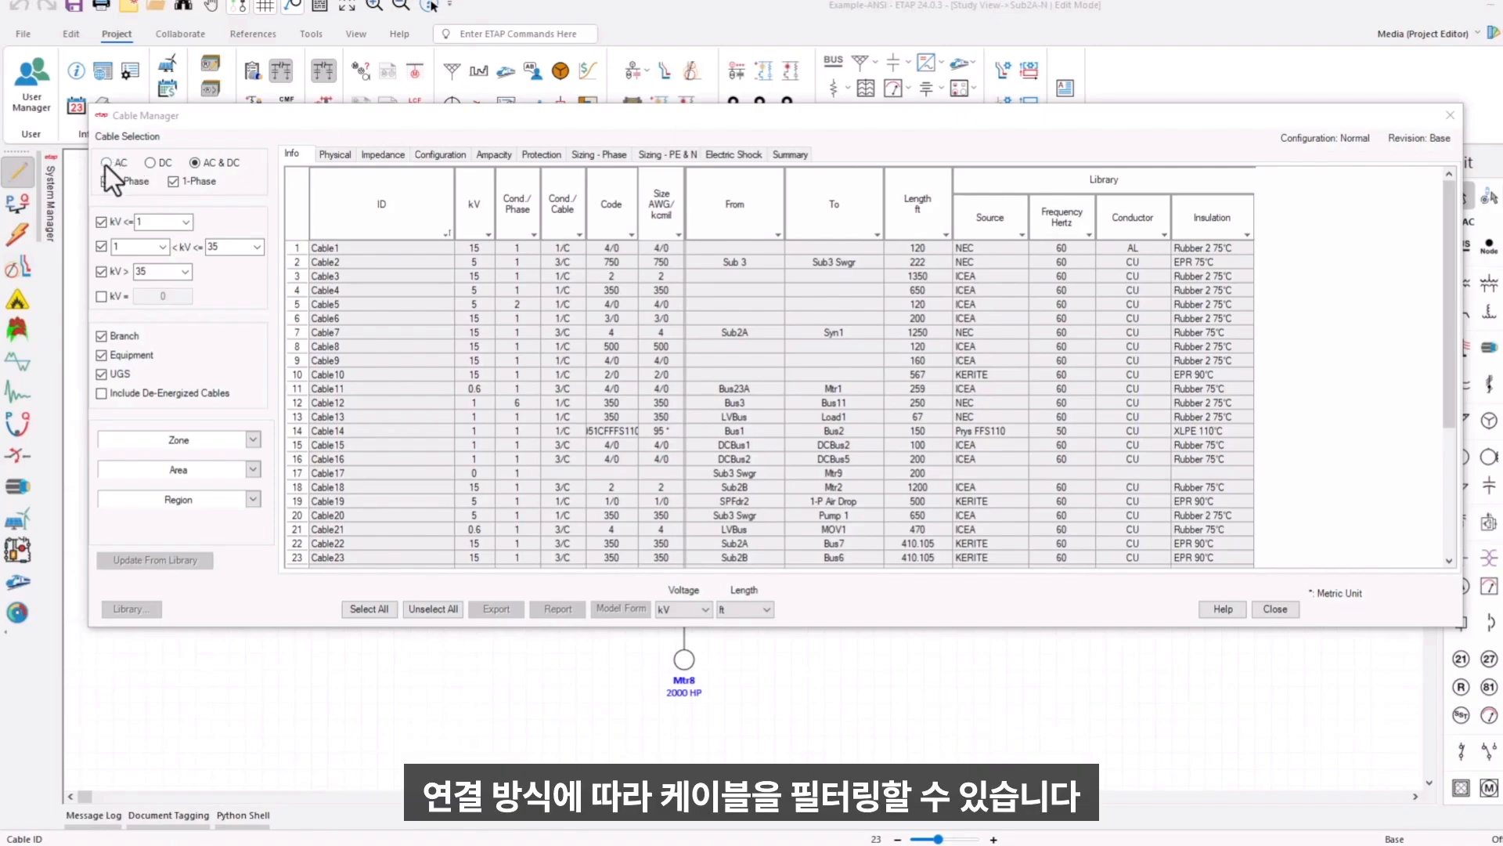
left_click(174, 183)
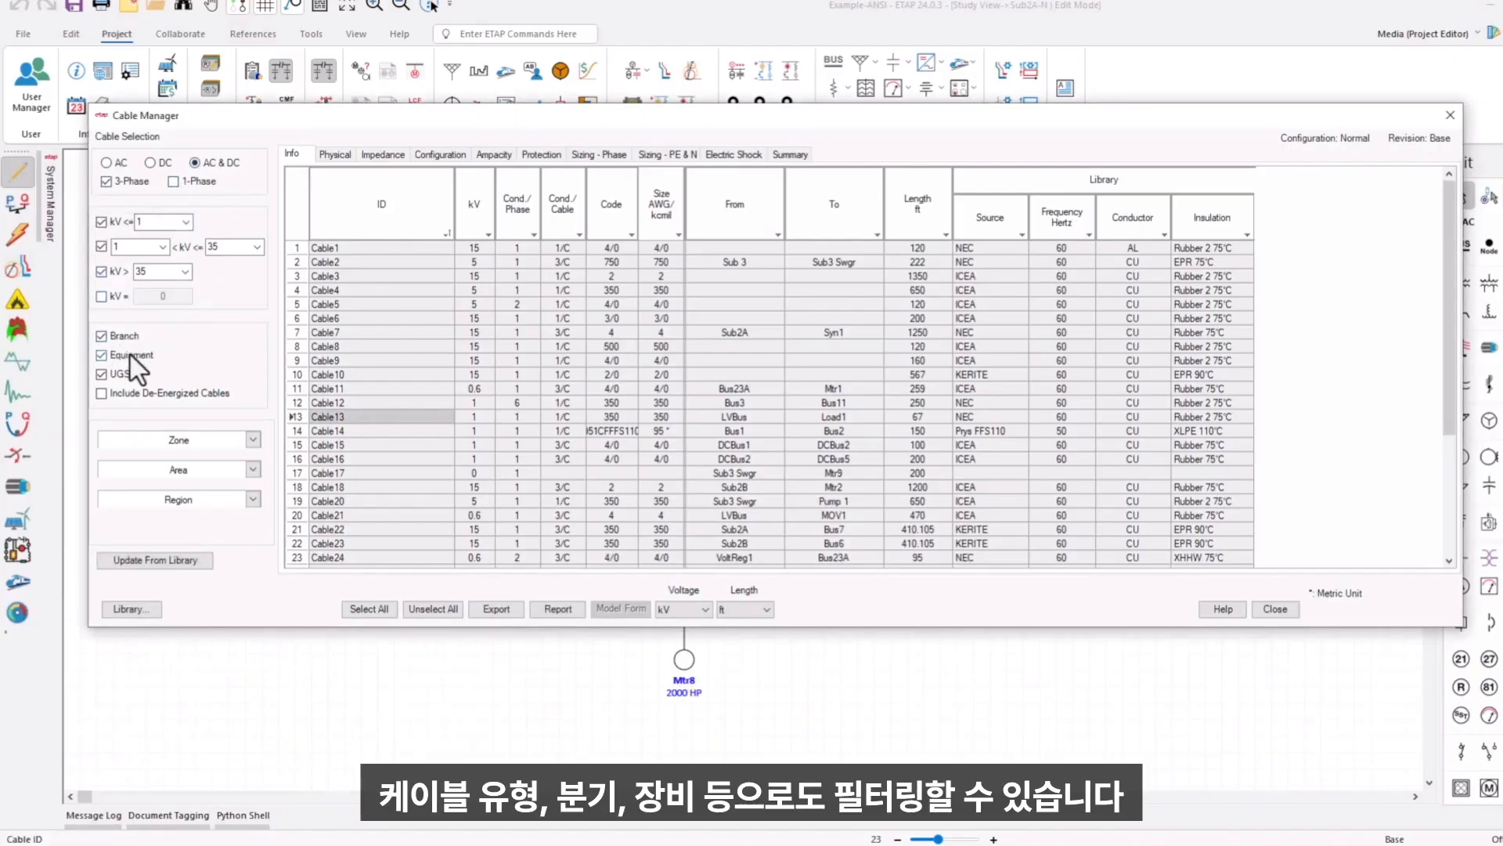
Exclude UGS cables from the cable list and review the remaining cables' physical, impedance and configuration data.
left_click(119, 377)
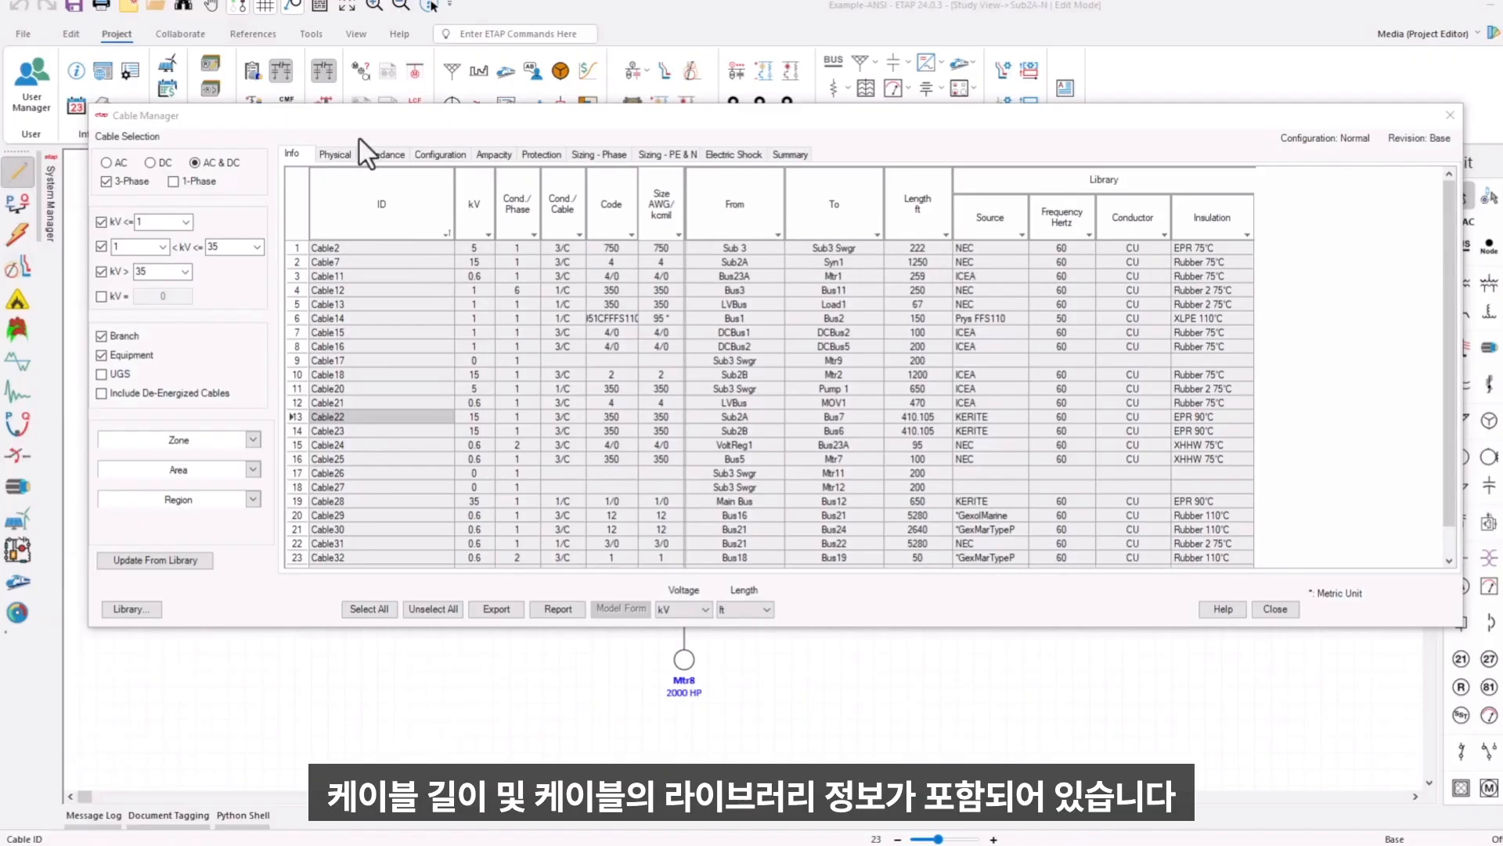
left_click(337, 154)
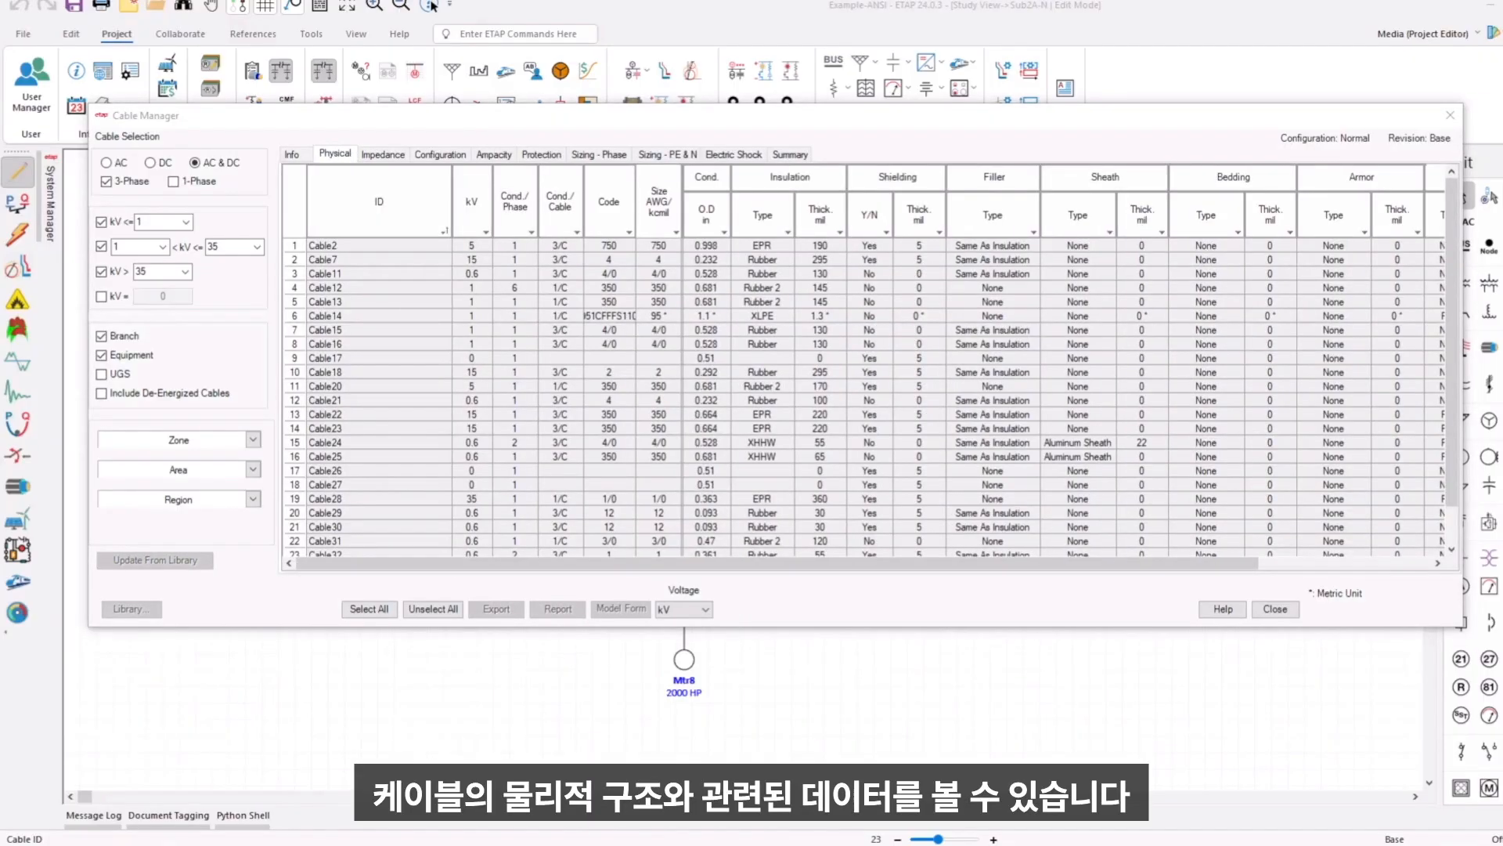
left_click(388, 157)
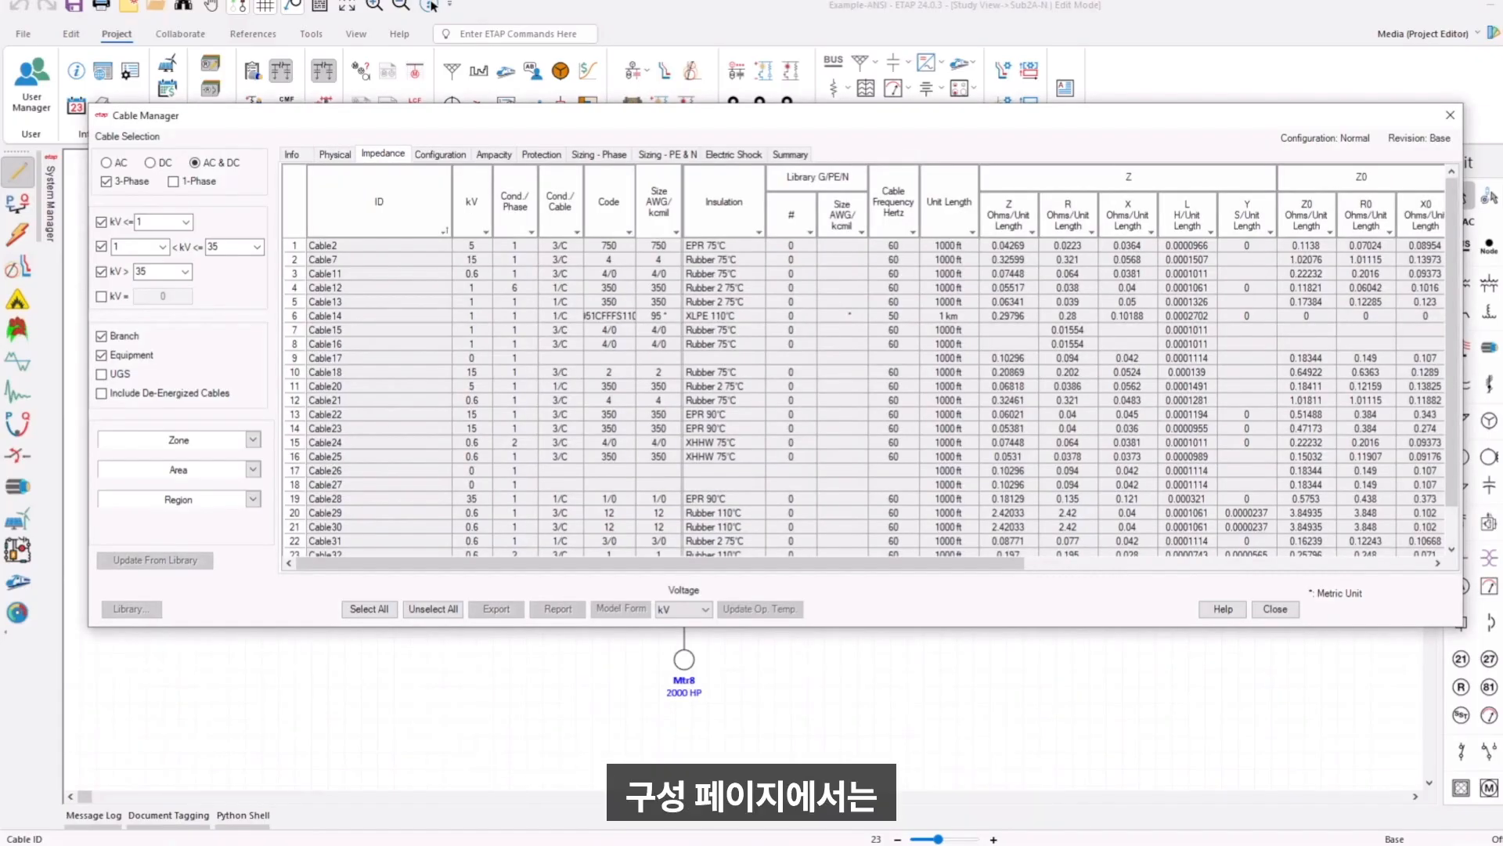
left_click(437, 152)
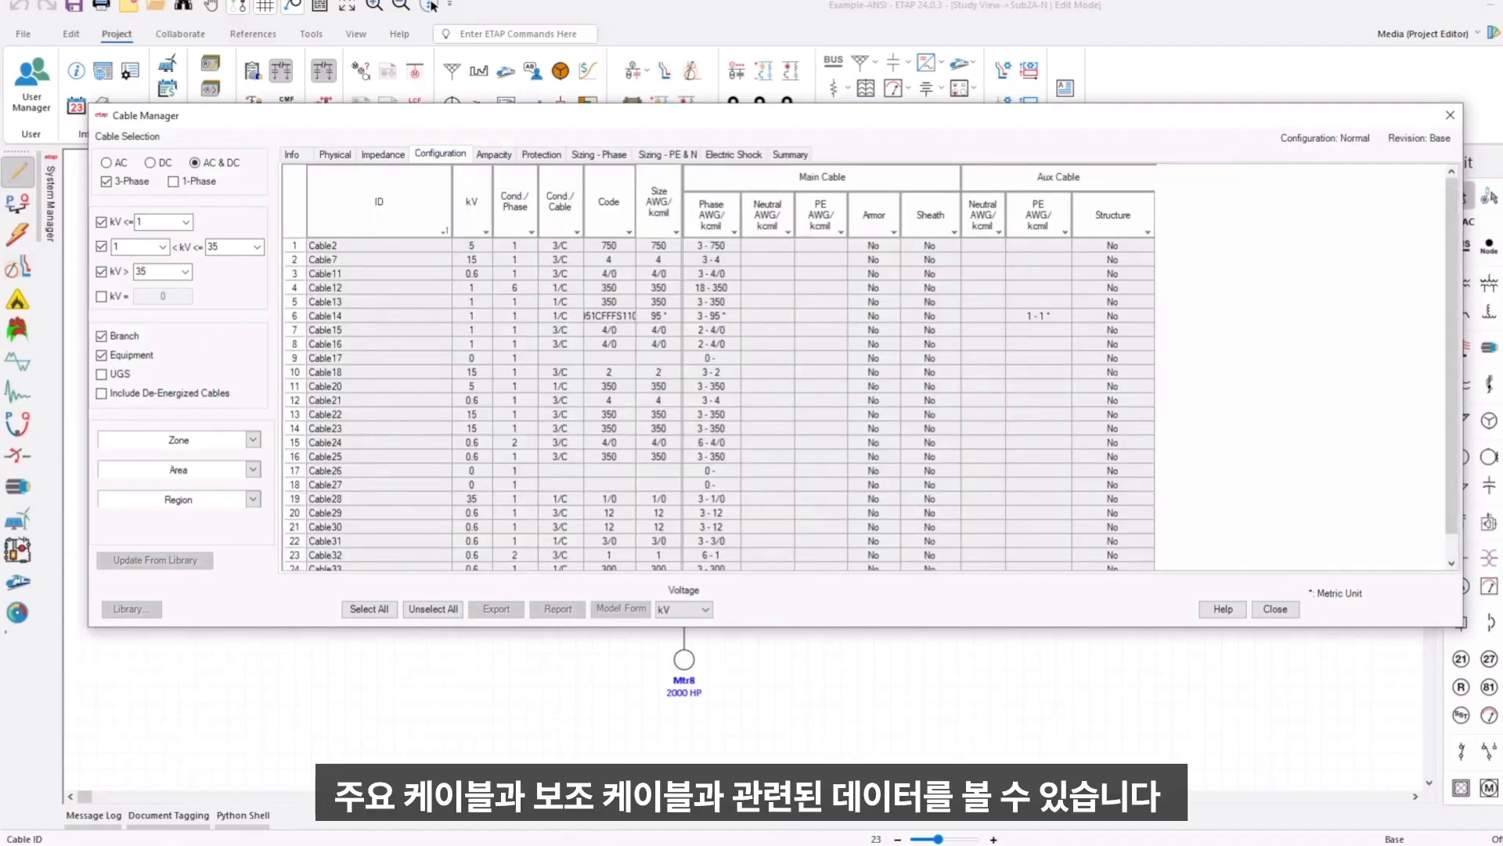
Review the listed cables' ampacity data, including the derating factors, and their phase sizing results.
left_click(504, 154)
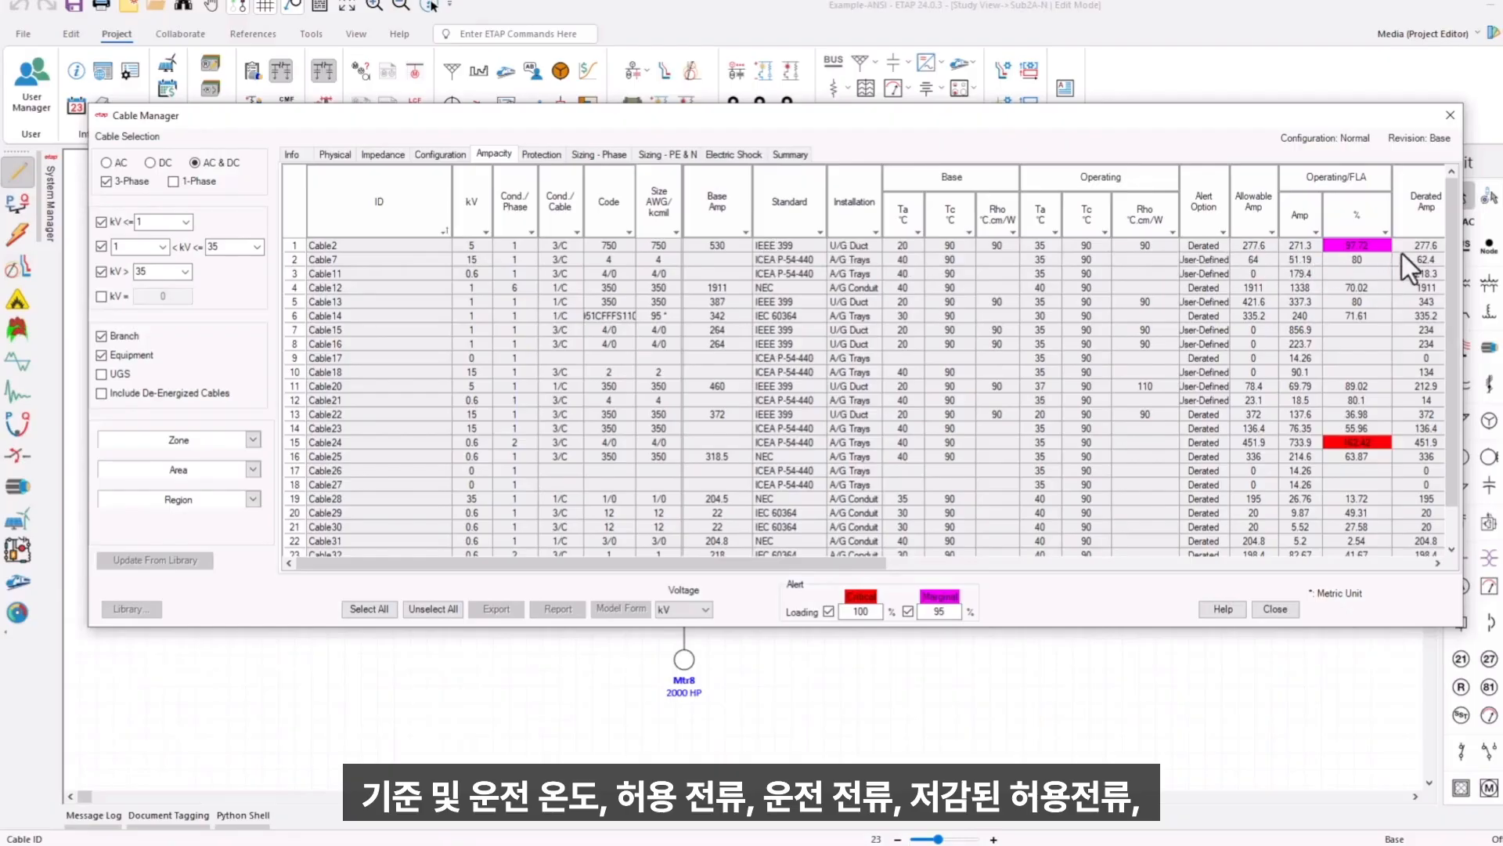
left_click_drag(864, 557, 1226, 564)
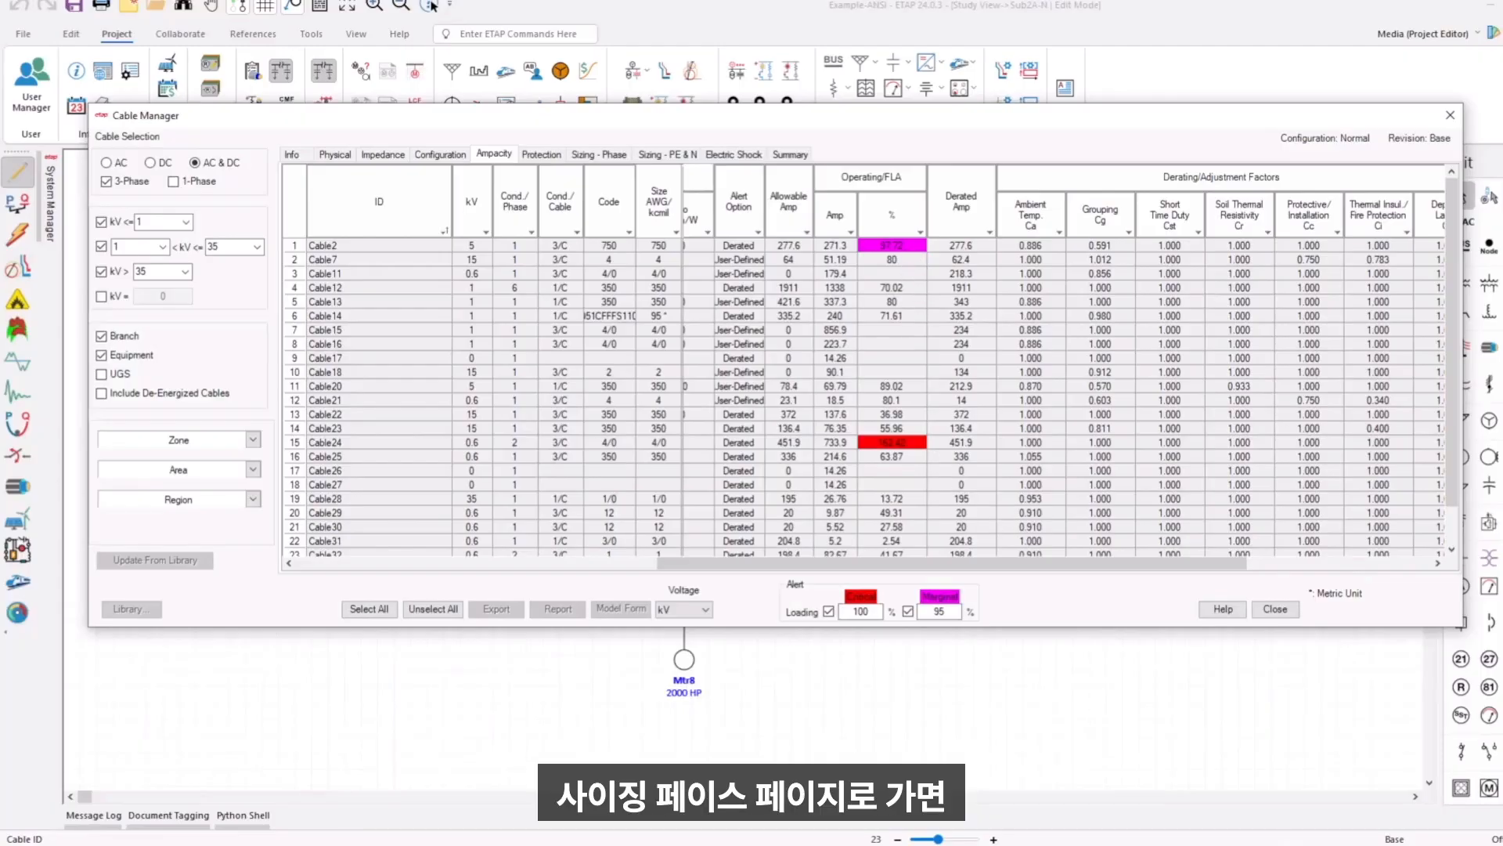
left_click(594, 153)
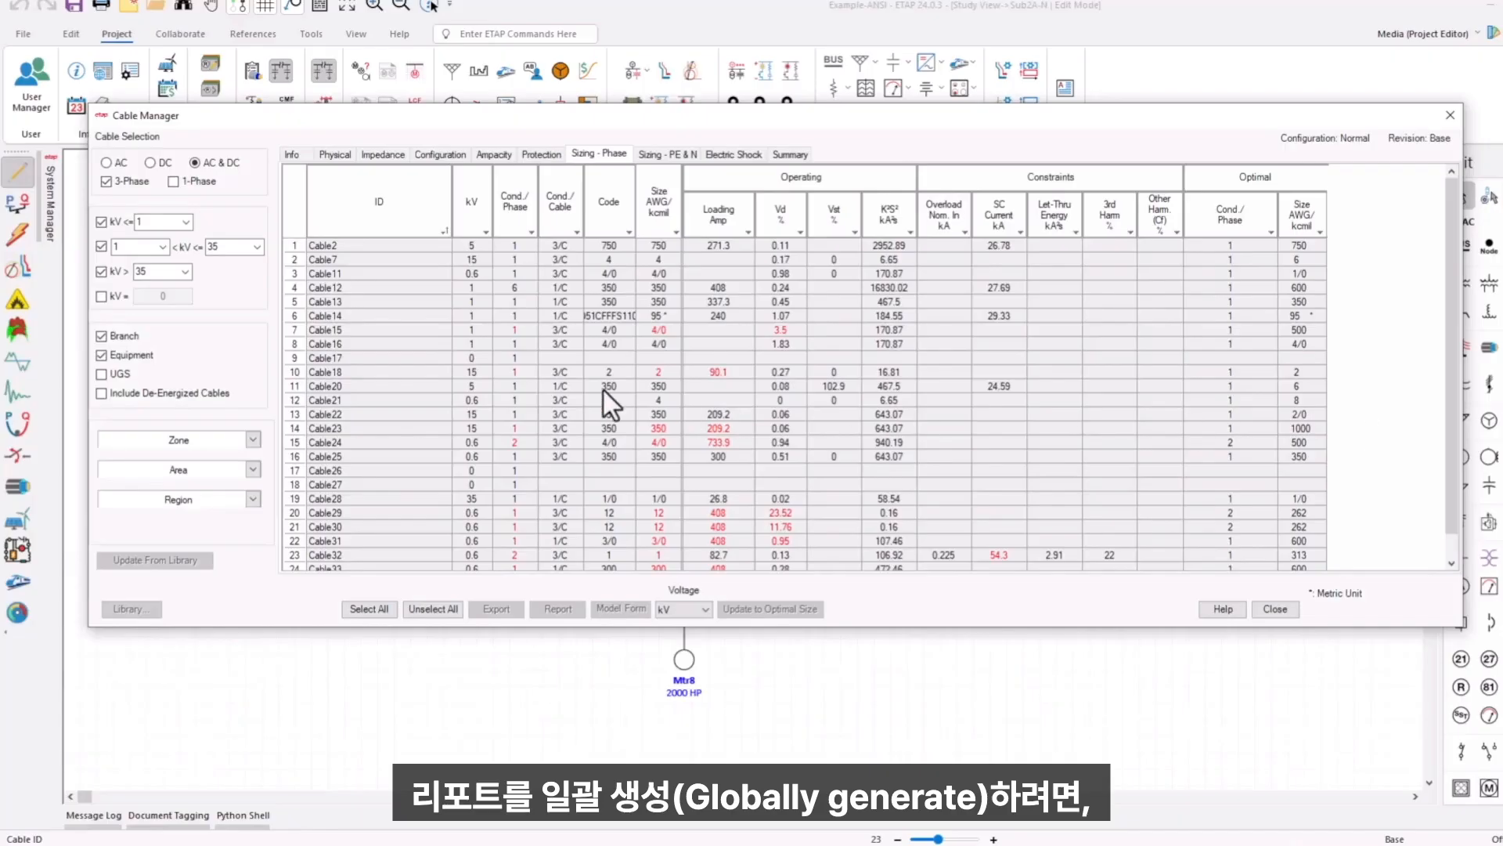
Select all listed cables and start a report with the output name "Cable Sizing Report".
left_click(388, 316)
left_click(382, 386, "ctrl")
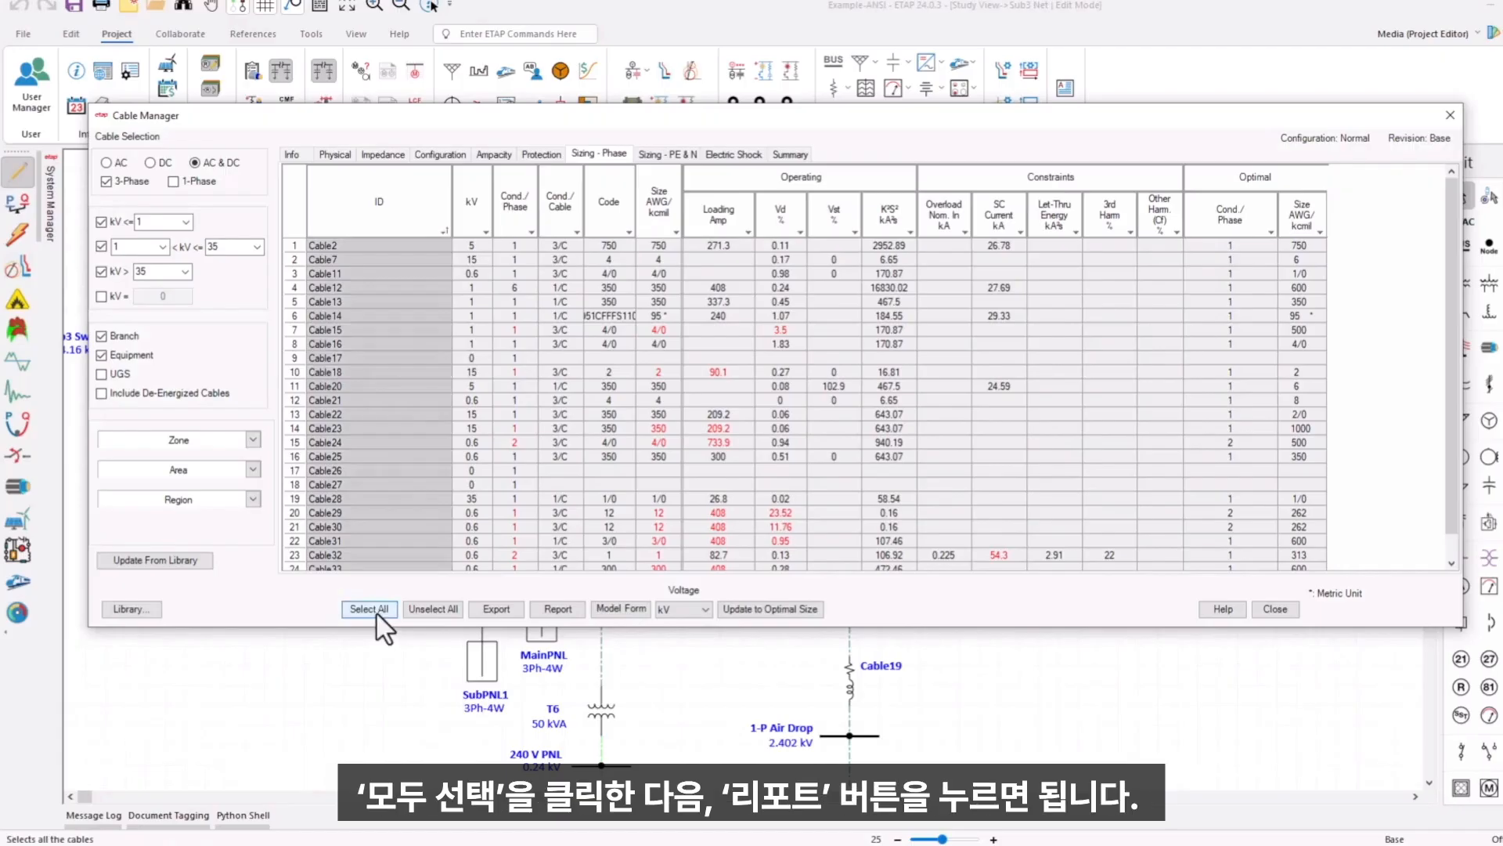
left_click(561, 609)
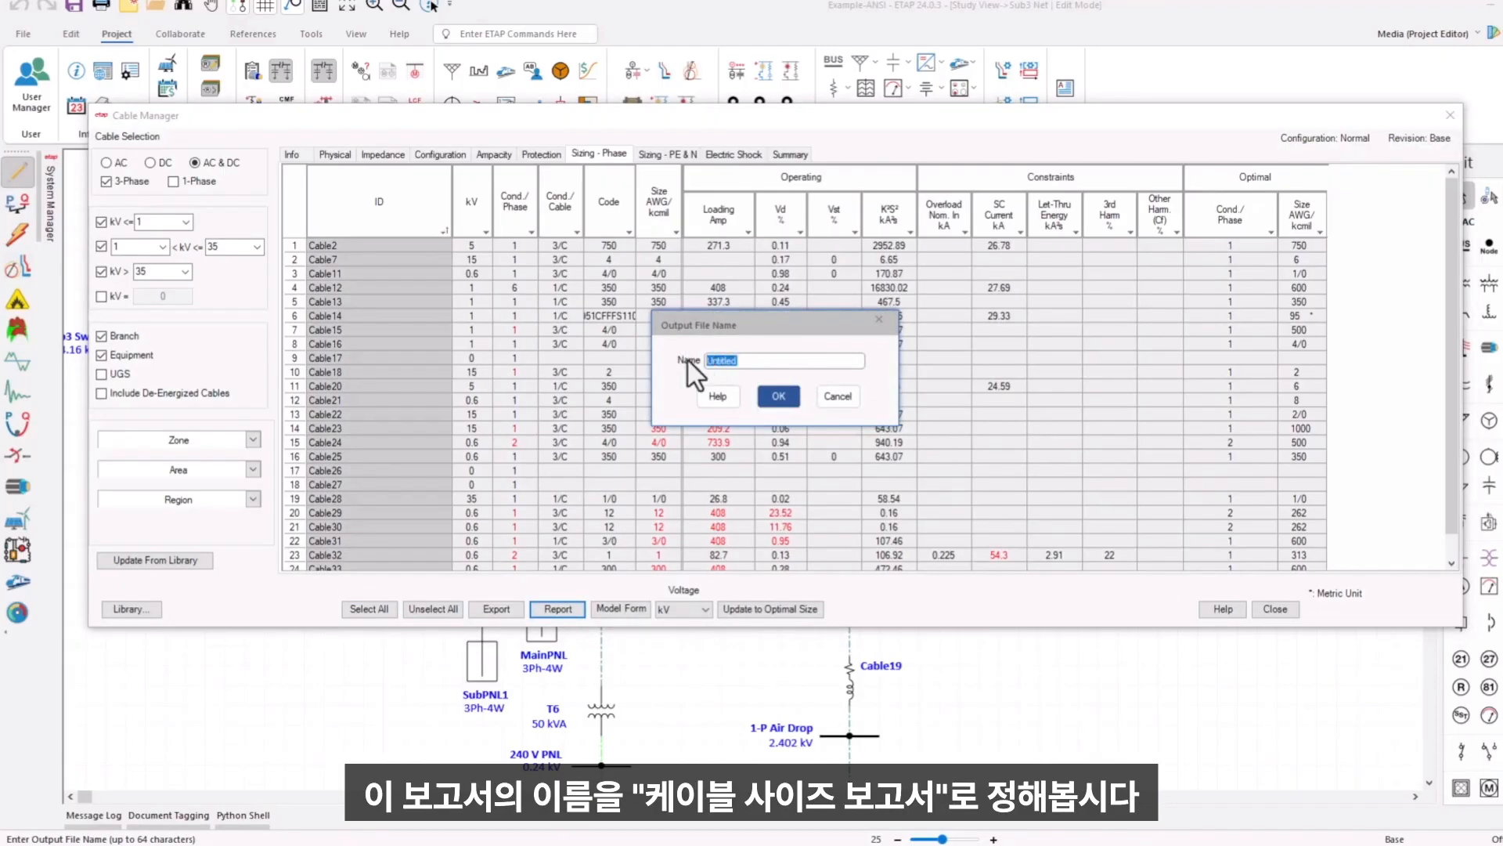
type("Cable Sizing Report")
left_click(768, 393)
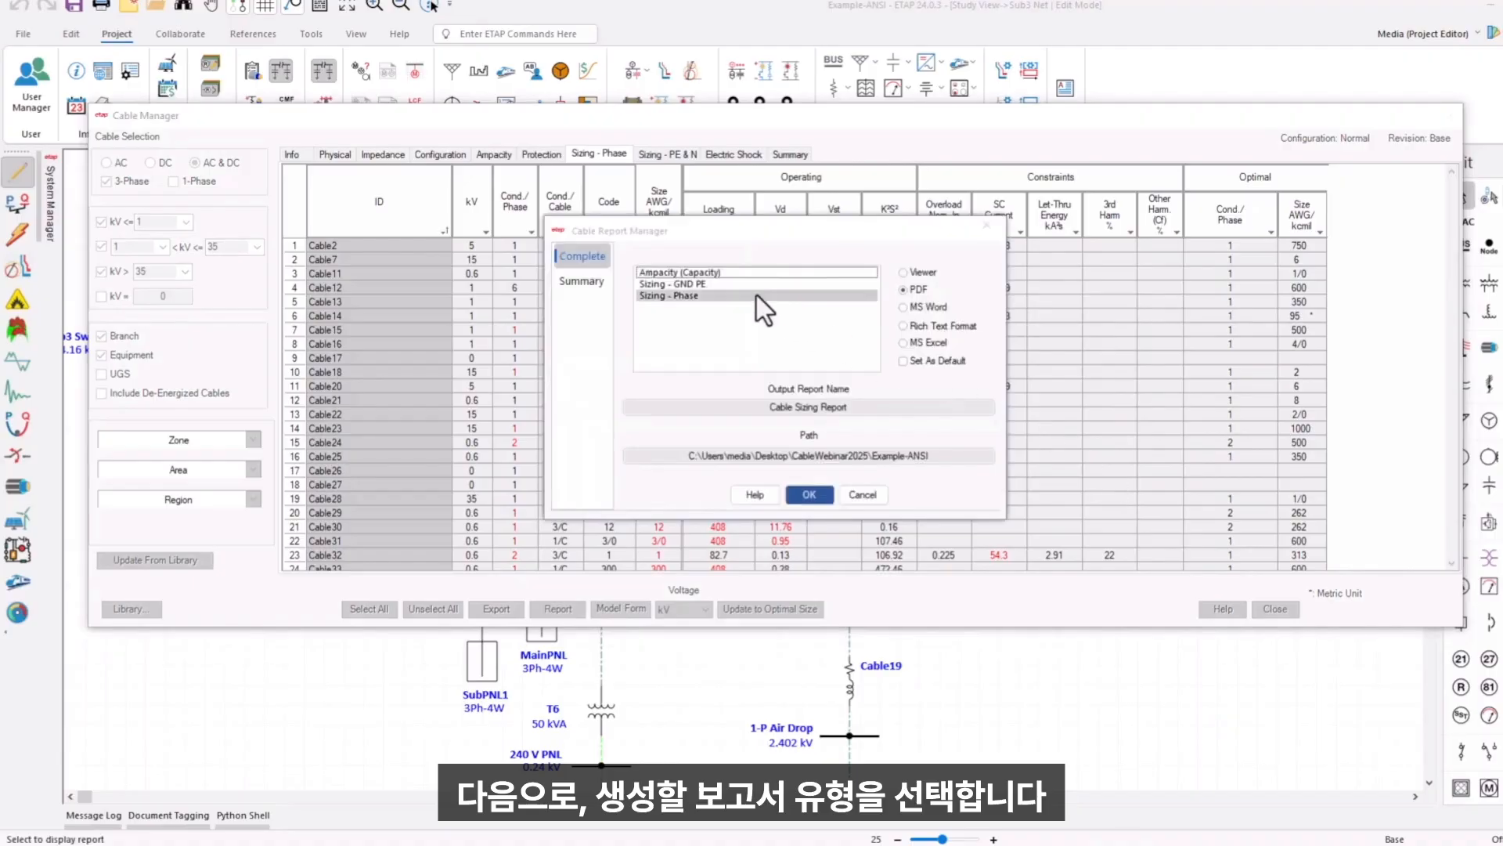
Generate the complete Ampacity (Capacity) and Sizing - Phase reports in PDF format.
left_click(703, 277)
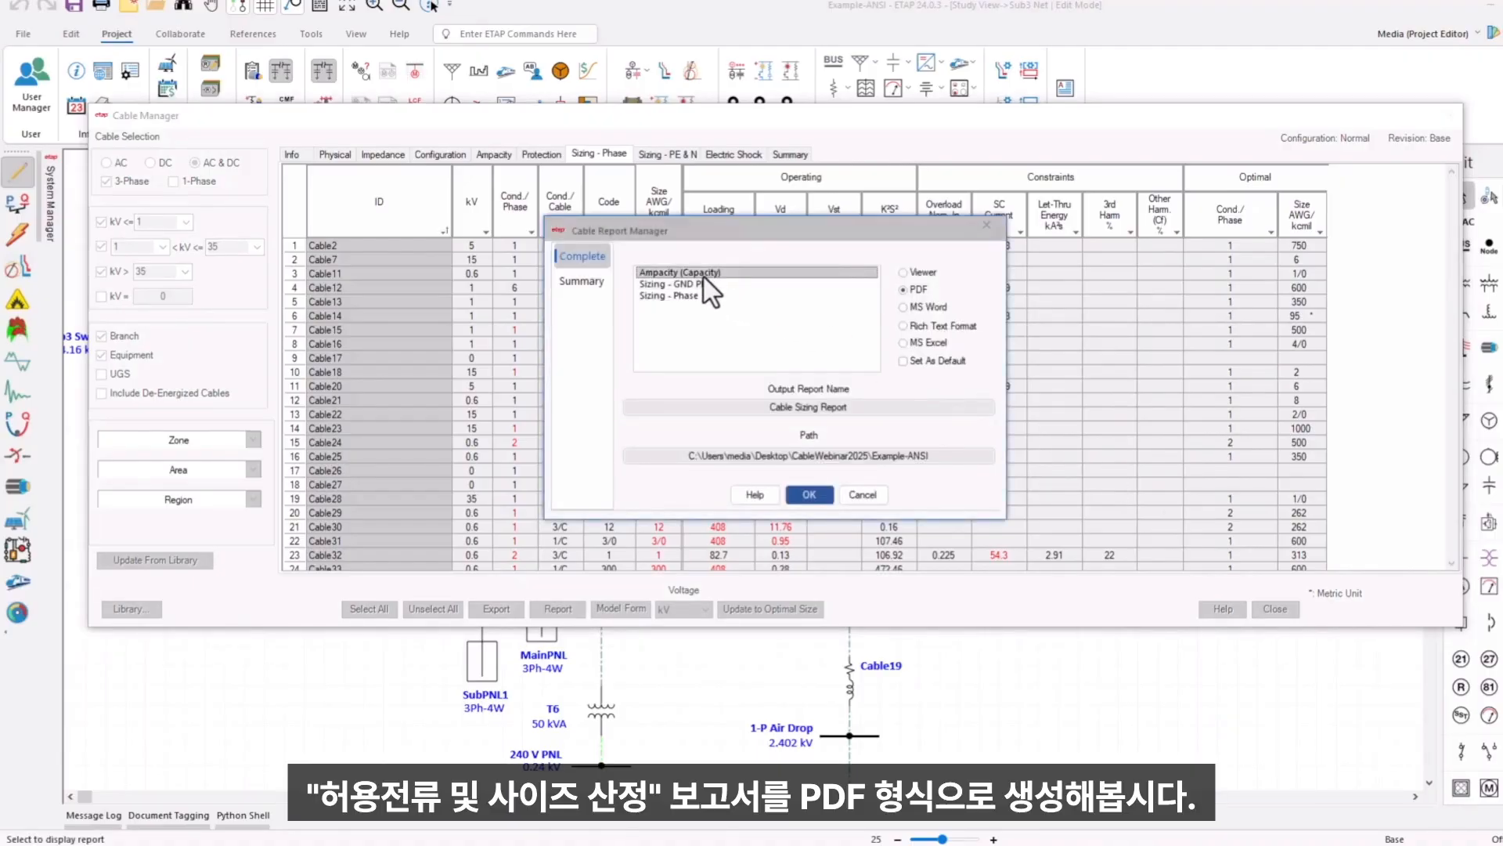
left_click(698, 300, "ctrl")
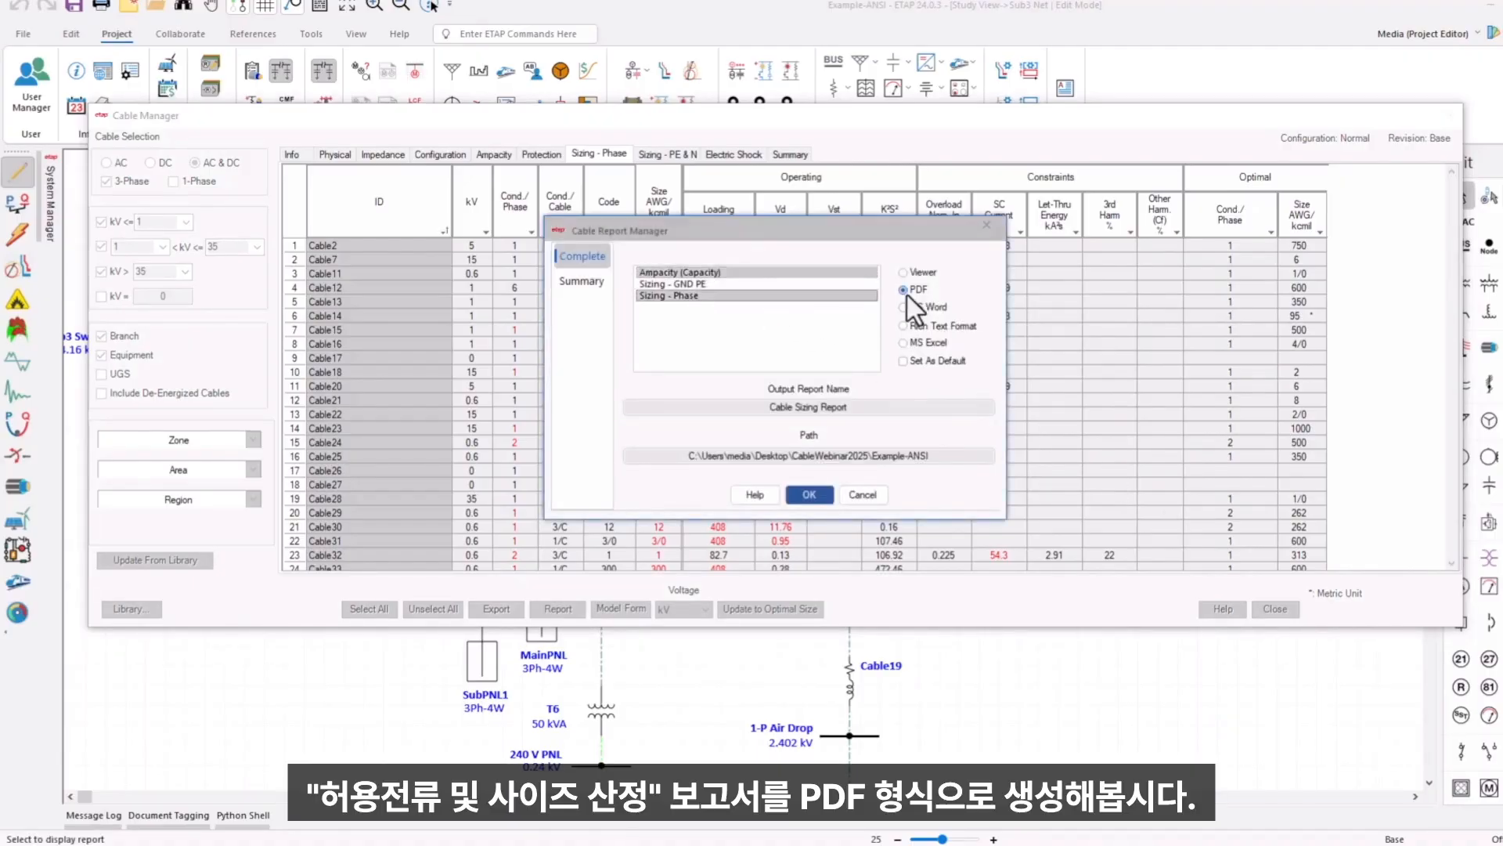
left_click(810, 495)
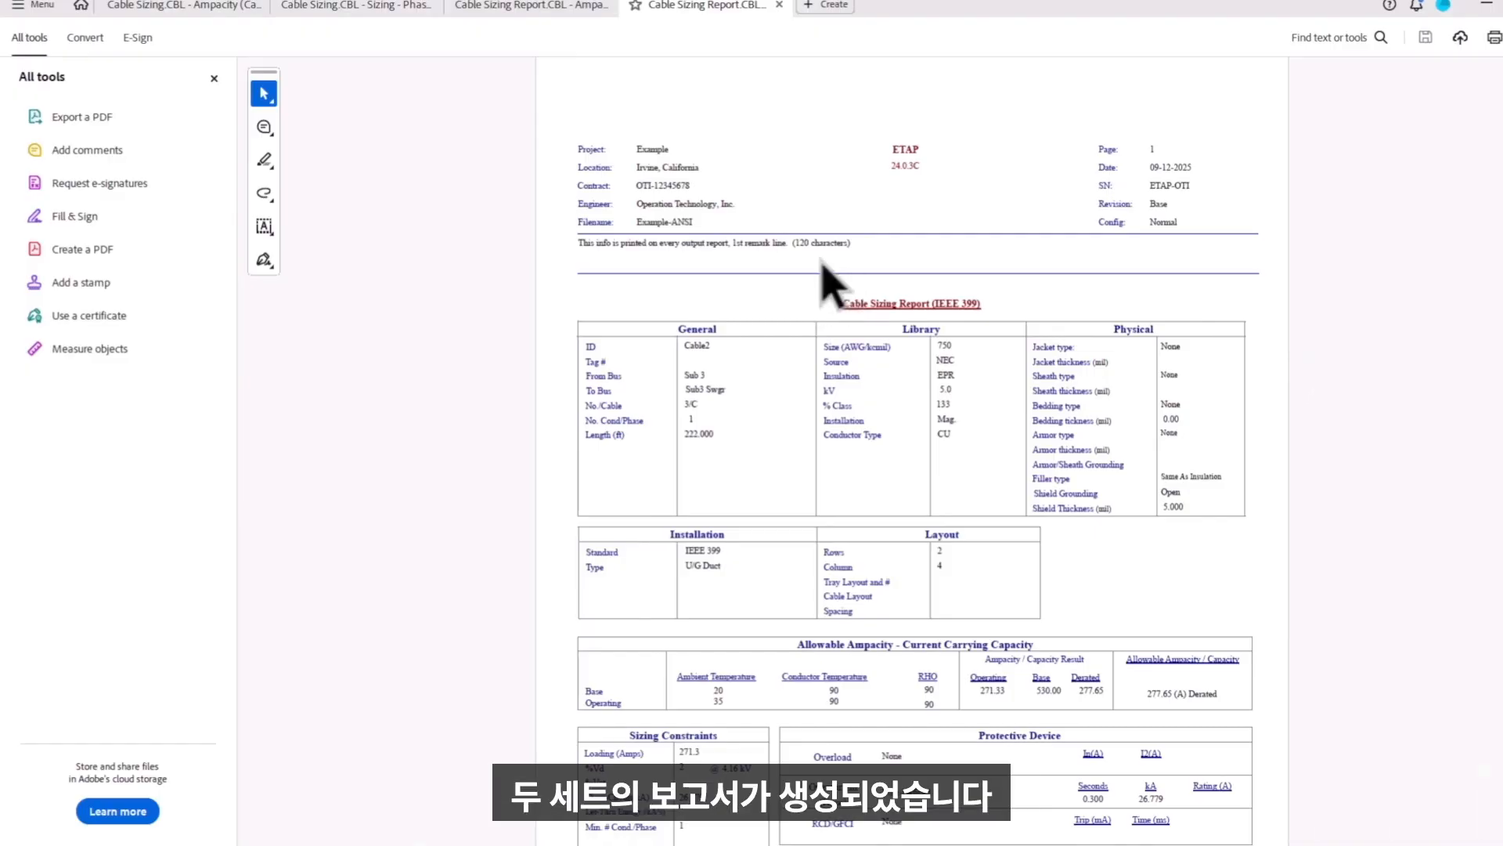
Page through the generated PDF cable ampacity report to examine the individual cables' results.
left_click(508, 11)
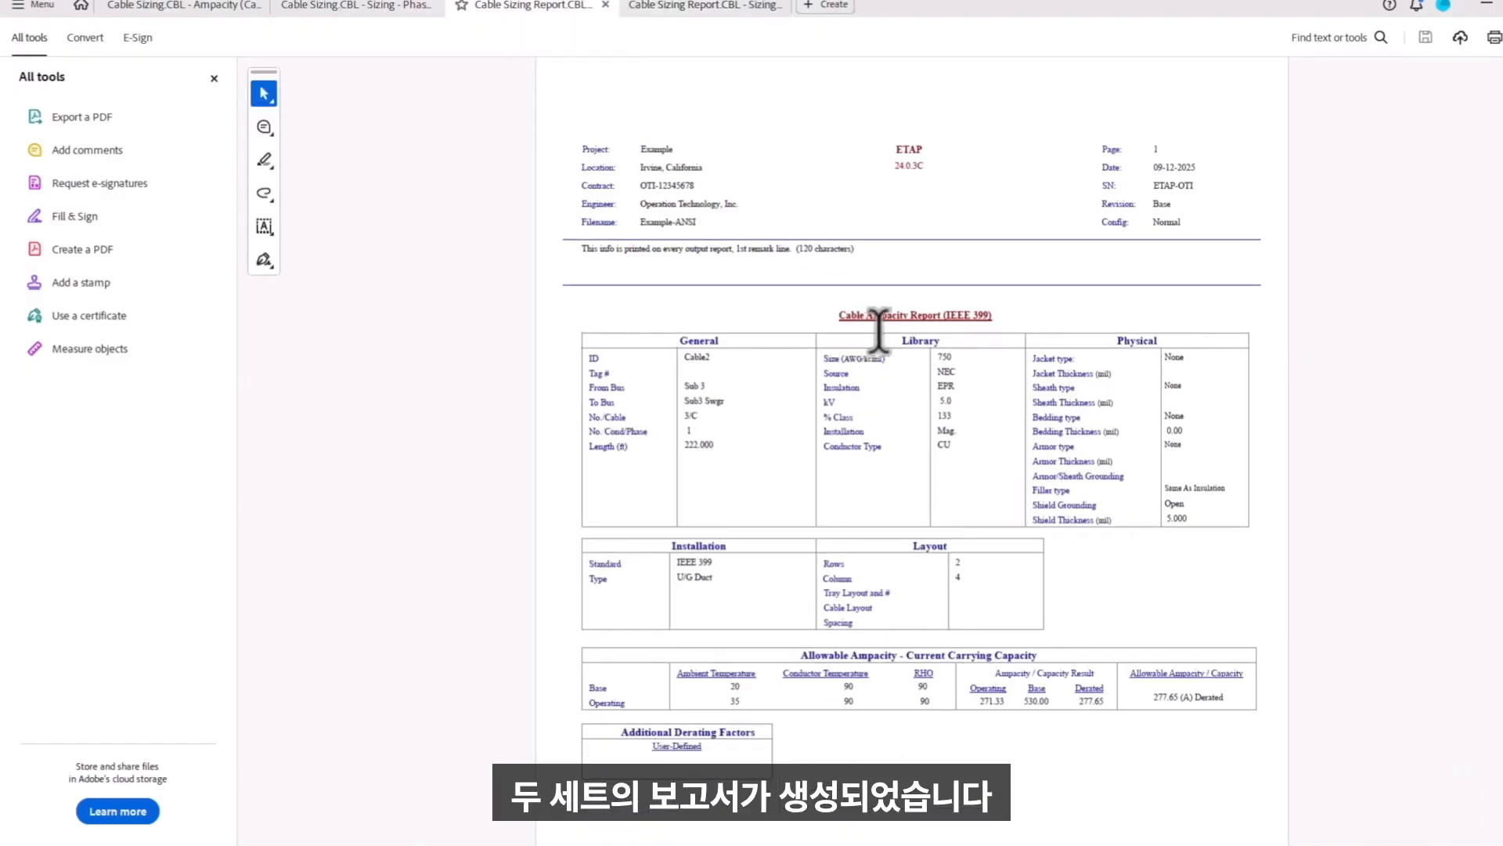
key("Right")
key("Right")
key("Right")
key("Right")
key("Right")
key("Right")
key("Right")
key("Right")
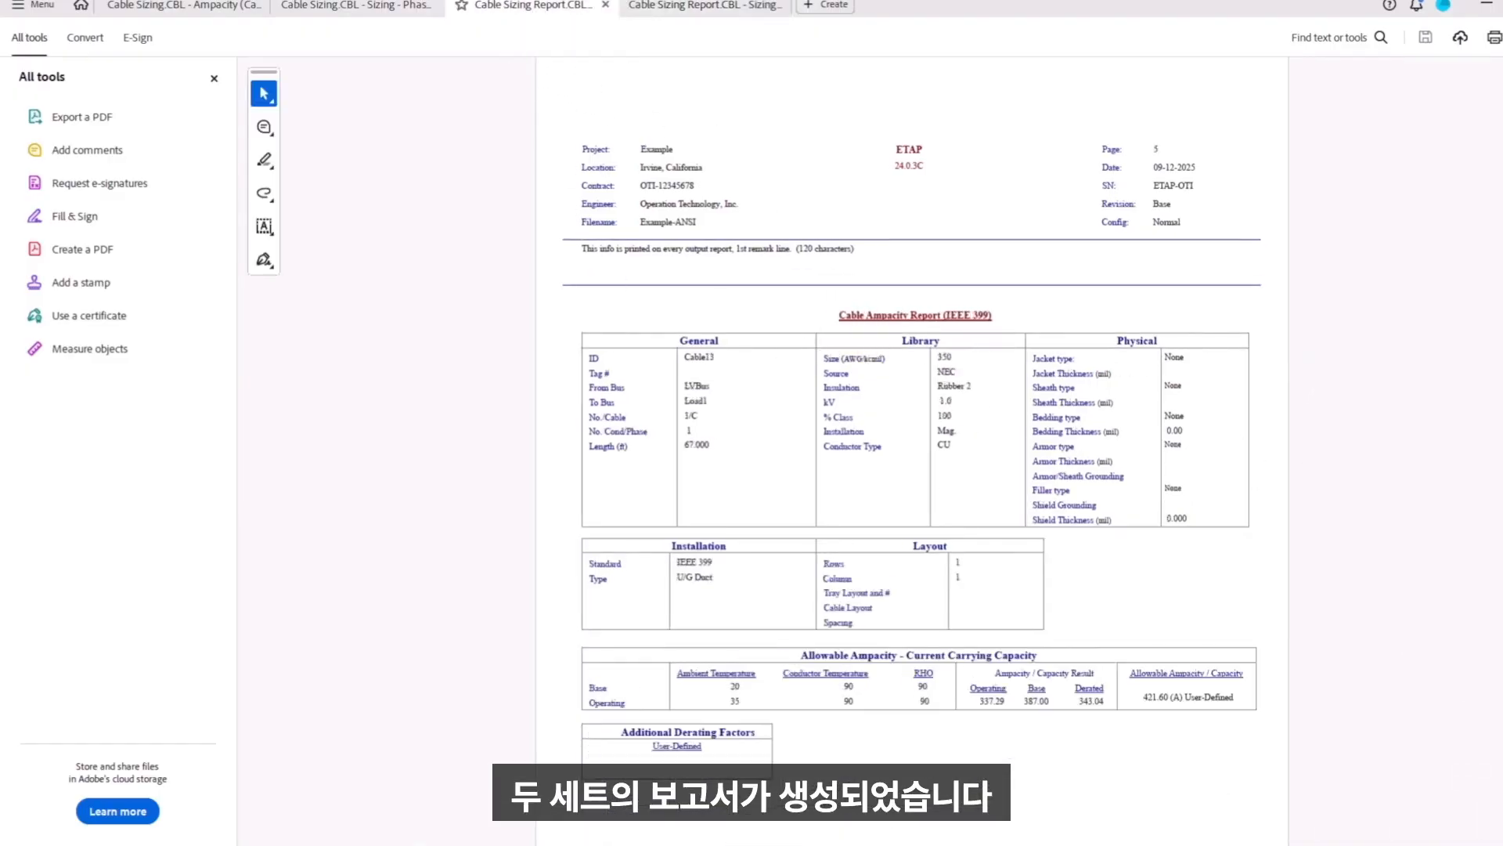
key("Right")
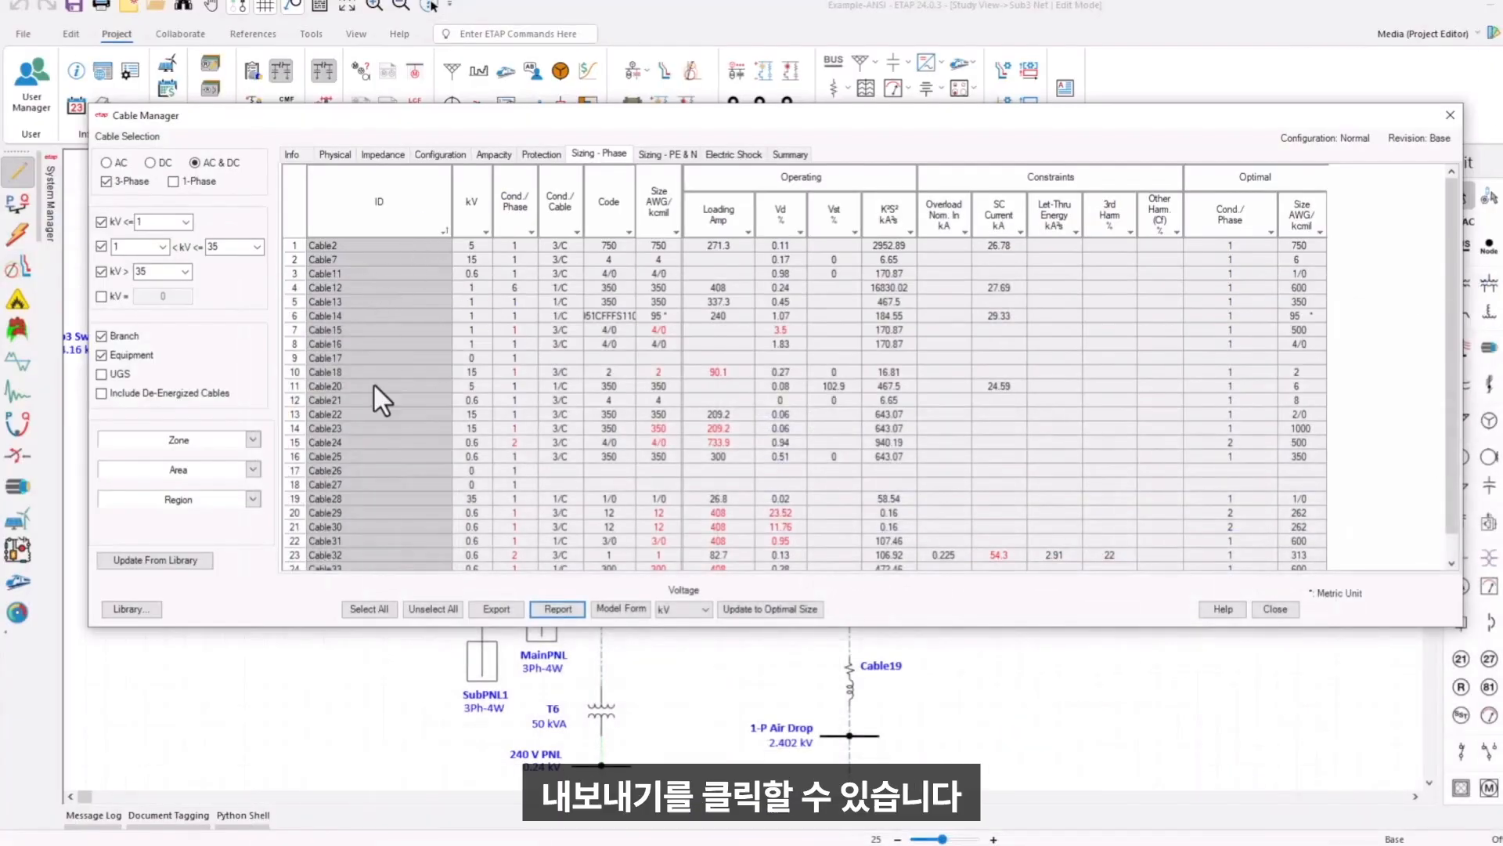
Export the selected cables' data from the Cable Manager to an Excel spreadsheet named "Global Cable Rpt".
left_click(509, 611)
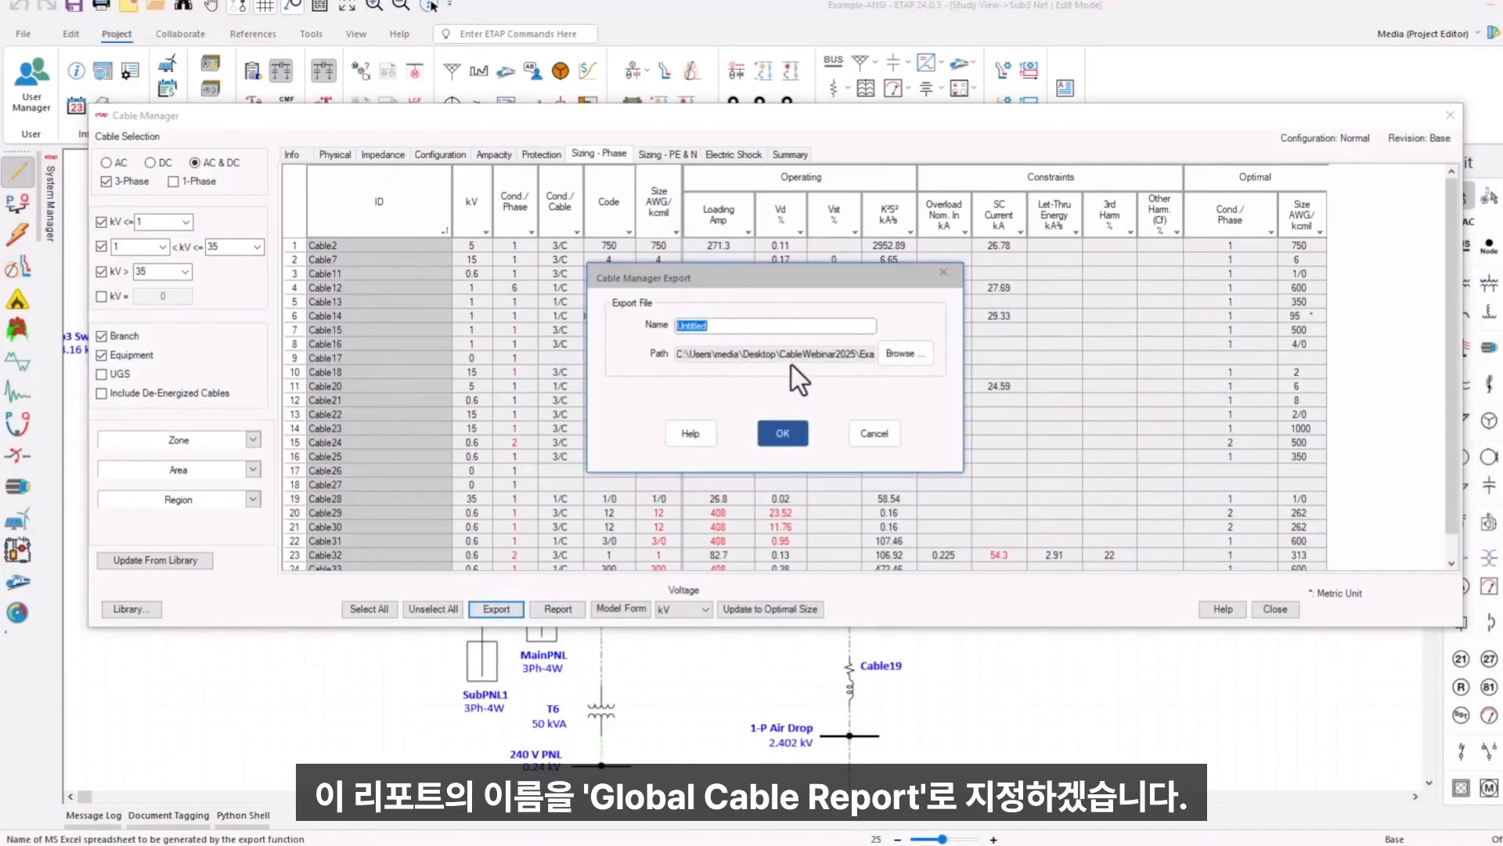
type("Global Cable Rpt")
left_click(779, 431)
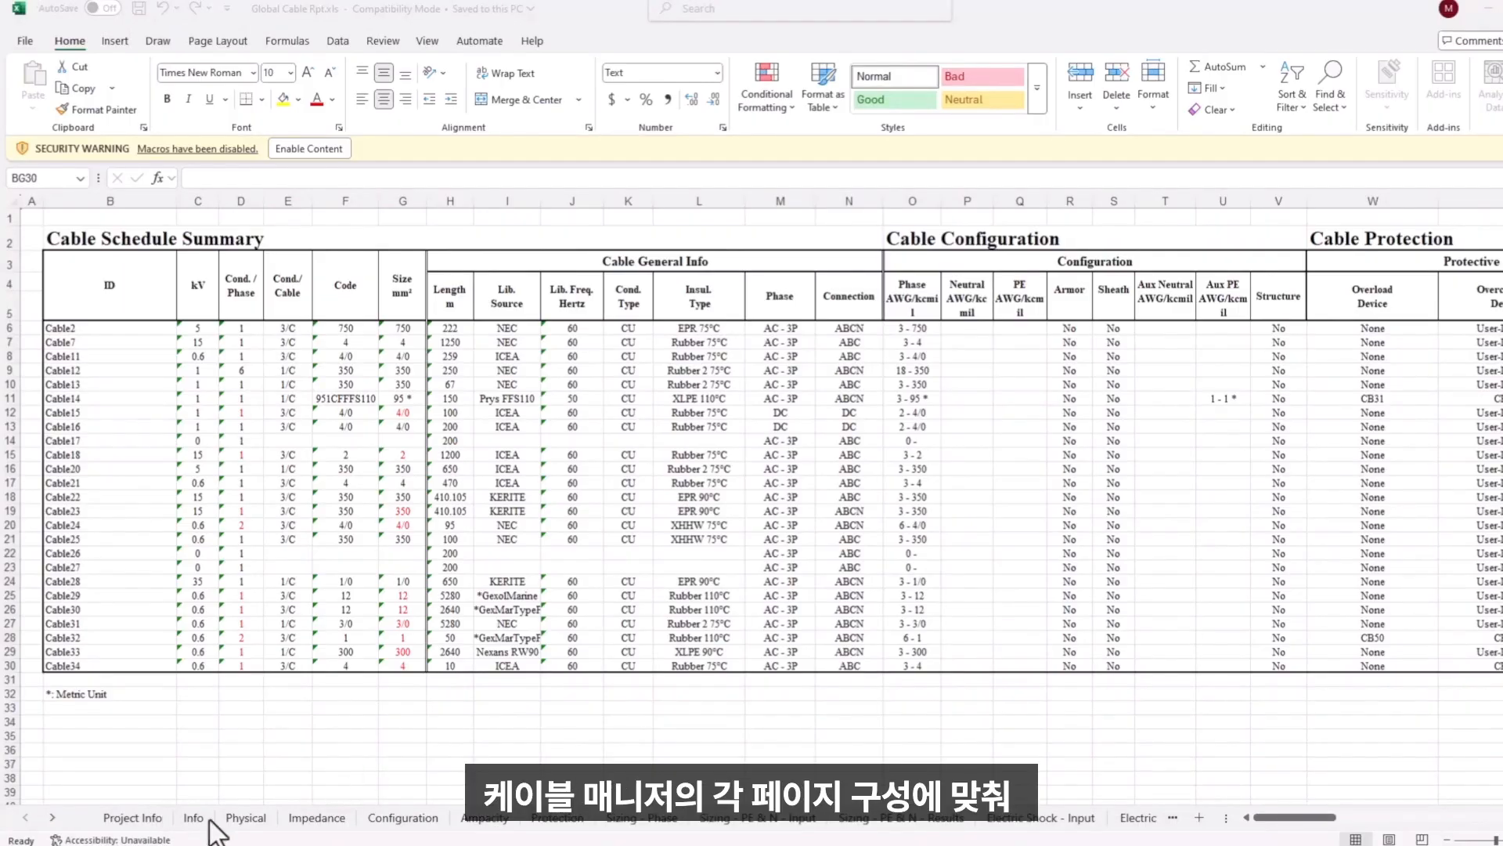
Check the exported workbook's Physical, Impedance, Configuration and Ampacity sheets.
left_click(247, 819)
left_click(247, 819)
left_click(312, 819)
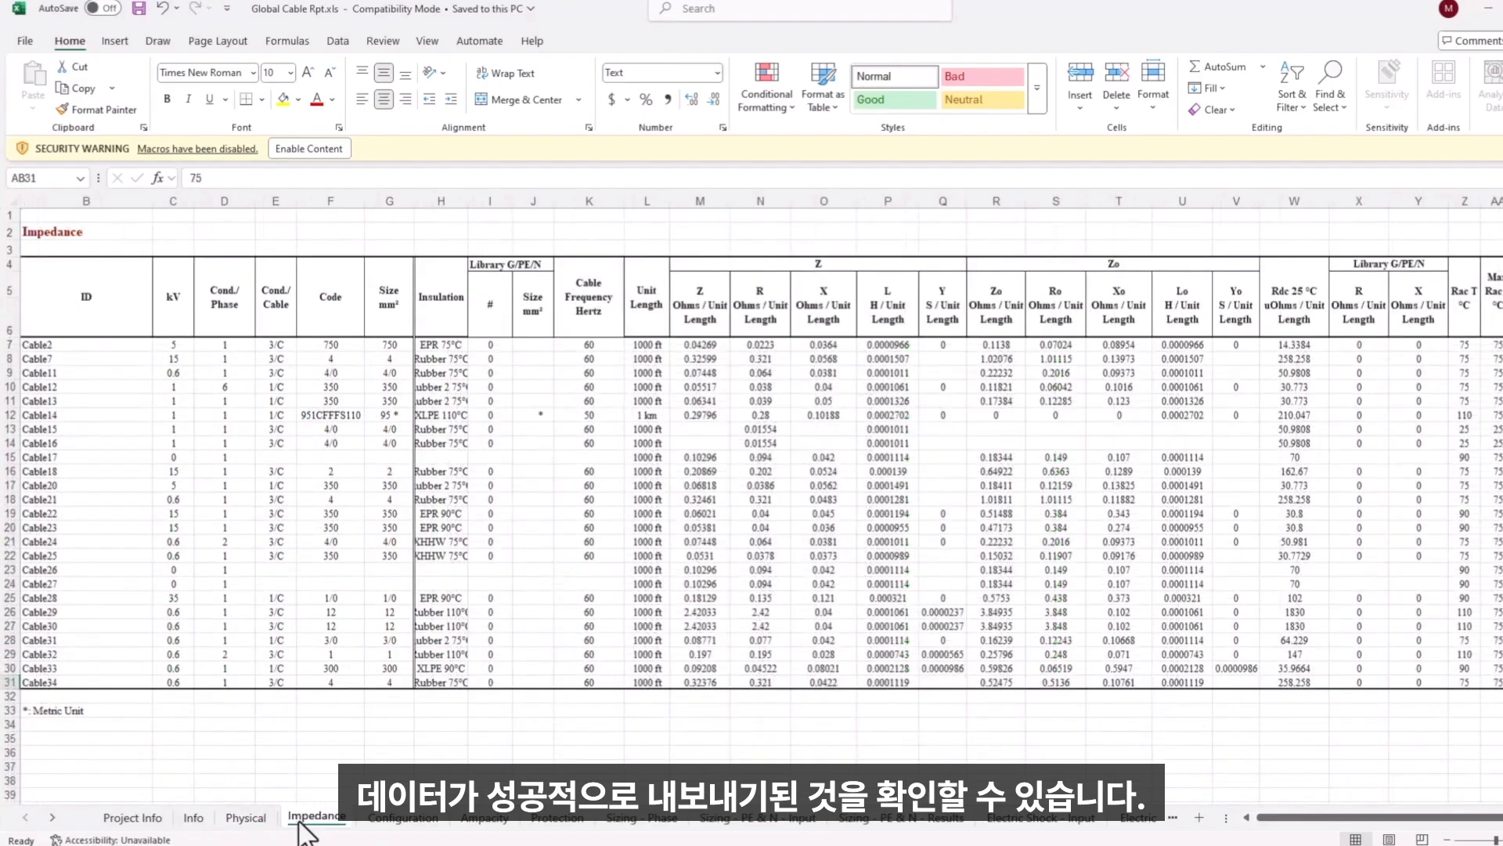
left_click(403, 819)
left_click(484, 819)
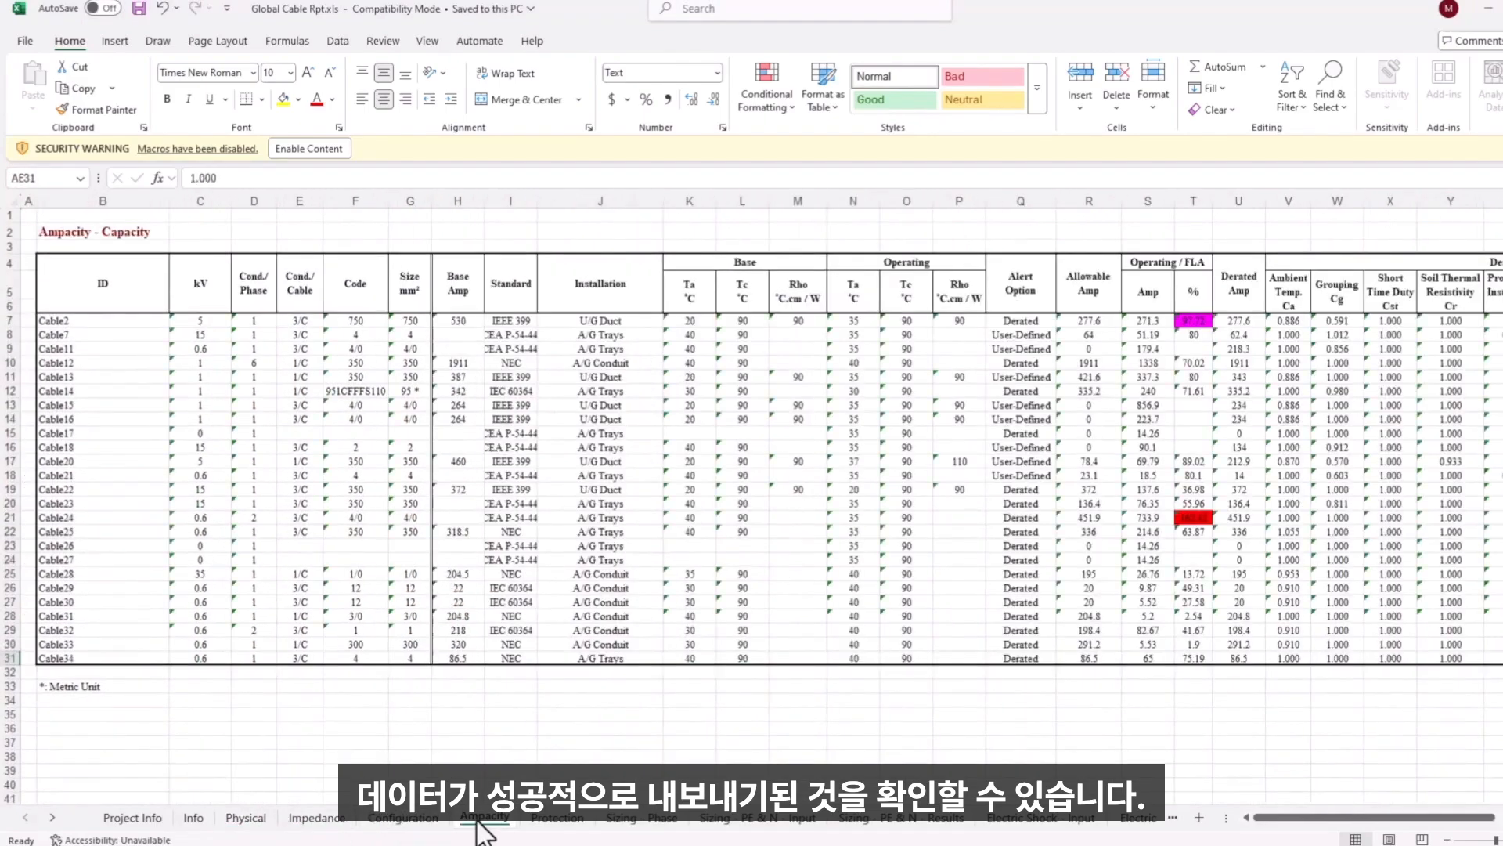